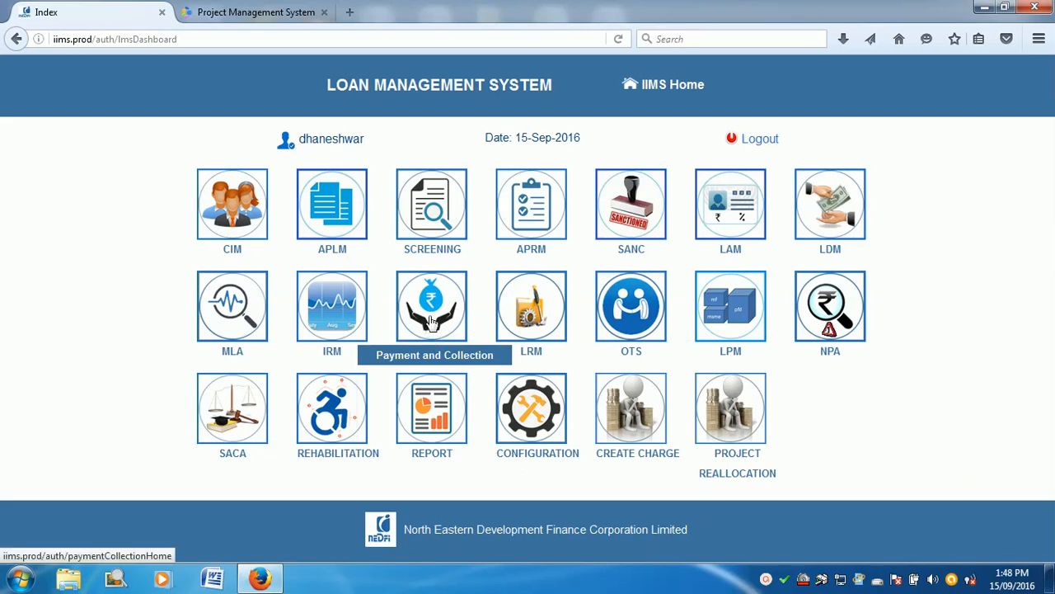
Step: In the Payment and Collection module, search the collection receipts for customer name "asheeyana girls"
click(429, 322)
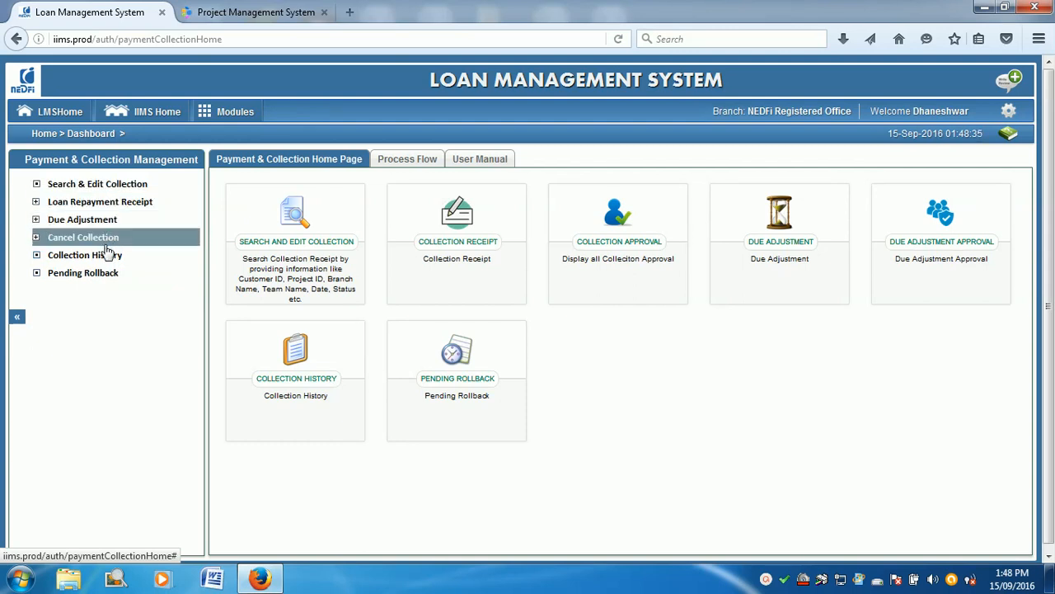
click(124, 188)
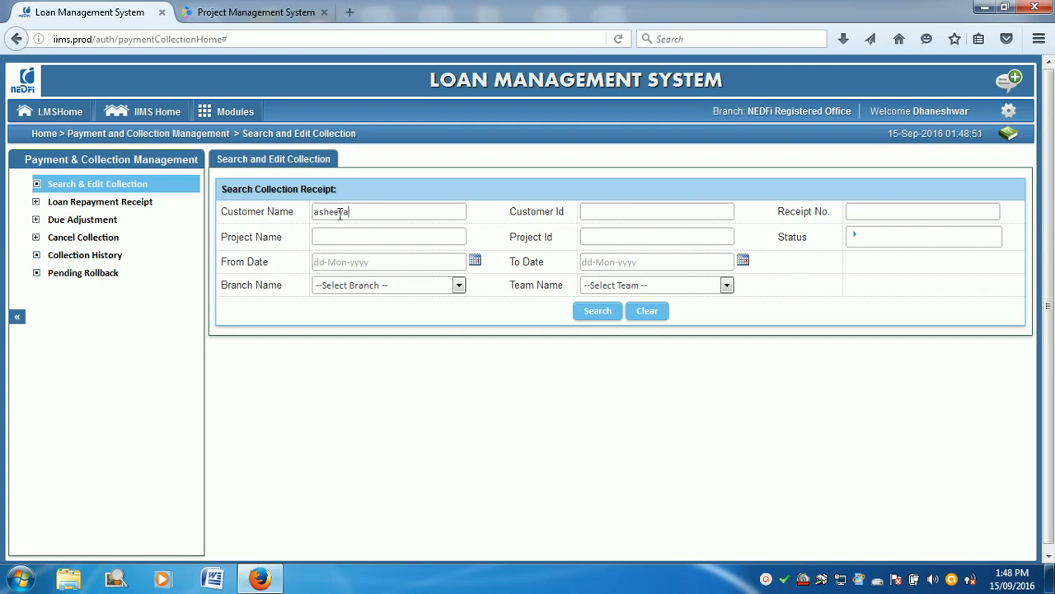
click(599, 313)
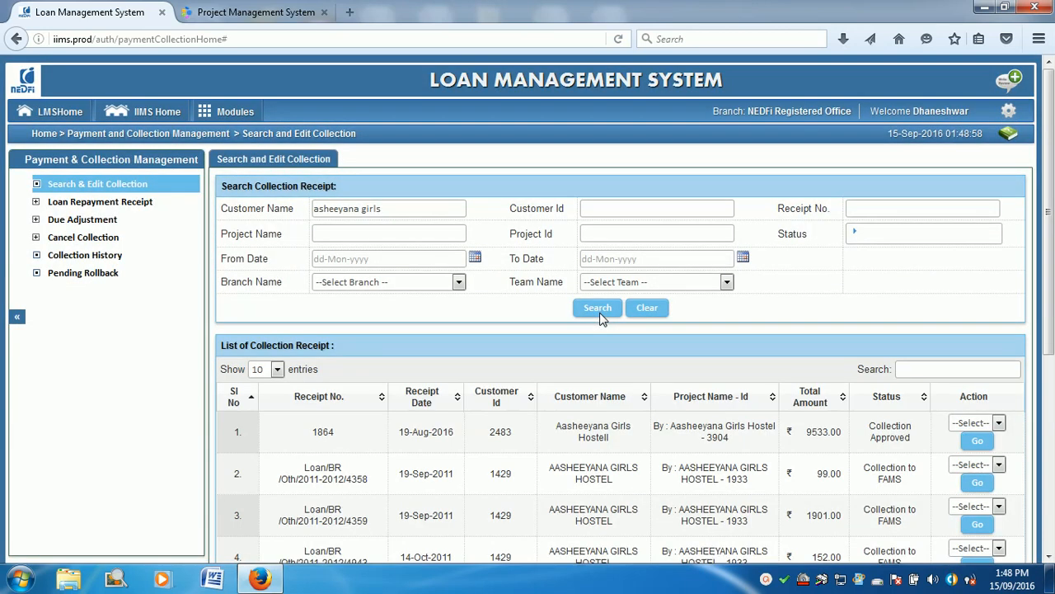
Step: Examine the first collection receipt's number, date, customer, project, total amount and status against the other listed receipts
scroll(586, 343, down, 2)
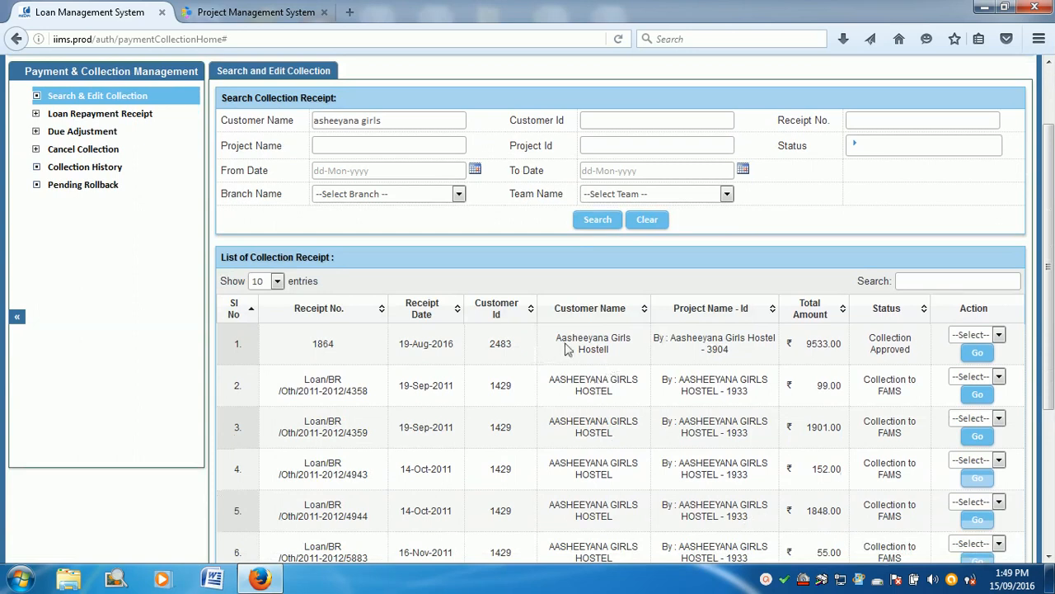
drag(608, 348, 572, 338)
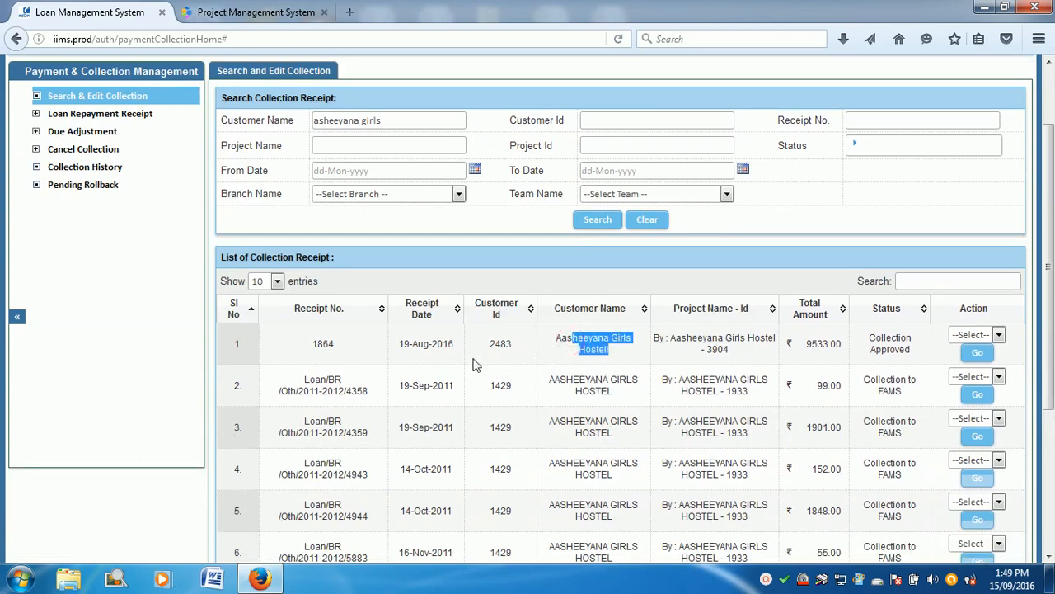
drag(312, 346, 419, 351)
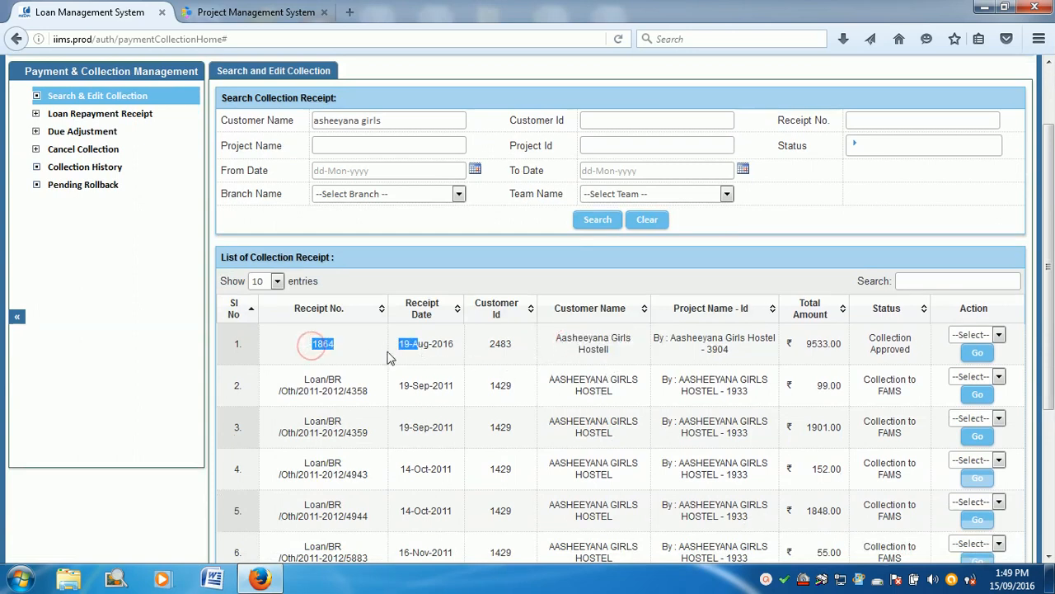
click(346, 345)
double_click(324, 344)
scroll(334, 307, down, 2)
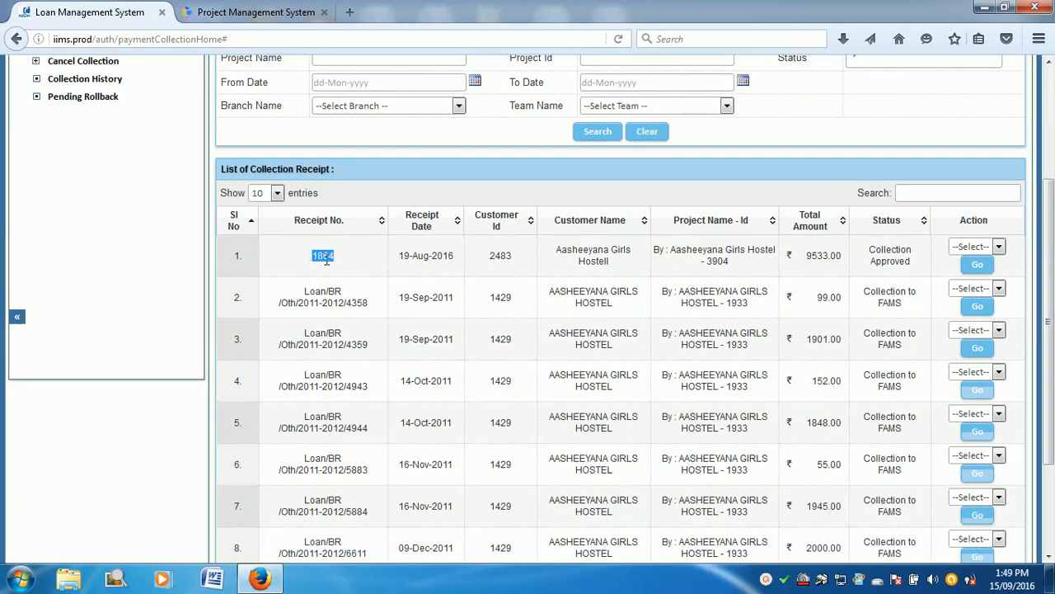
drag(299, 296, 788, 521)
drag(318, 255, 452, 270)
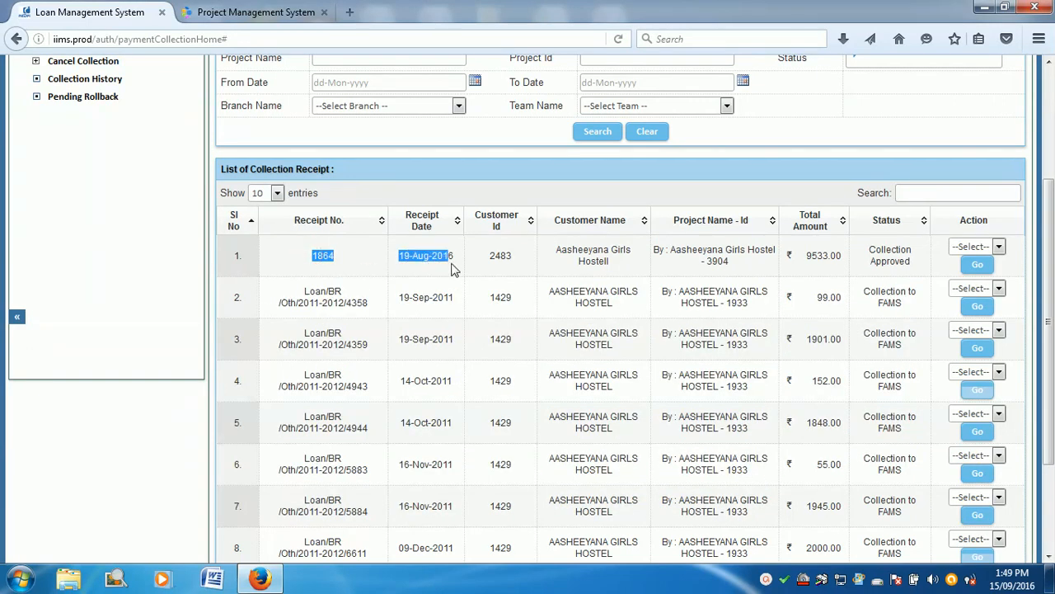
click(486, 260)
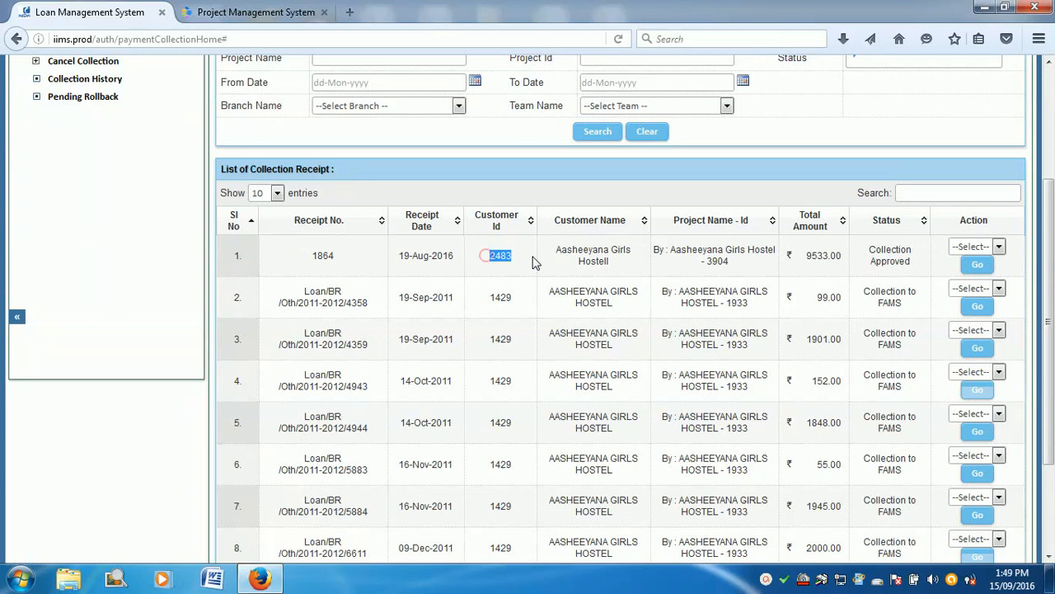
drag(559, 252, 920, 264)
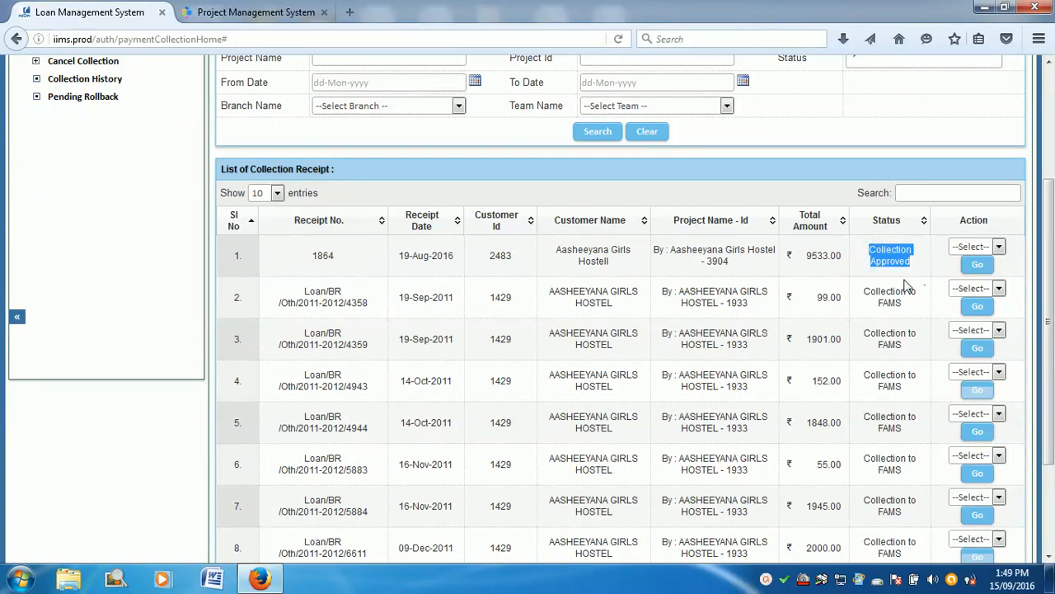
Step: Compare the second receipt's status with the first, and review the first receipt's date and remaining details
drag(864, 291, 910, 313)
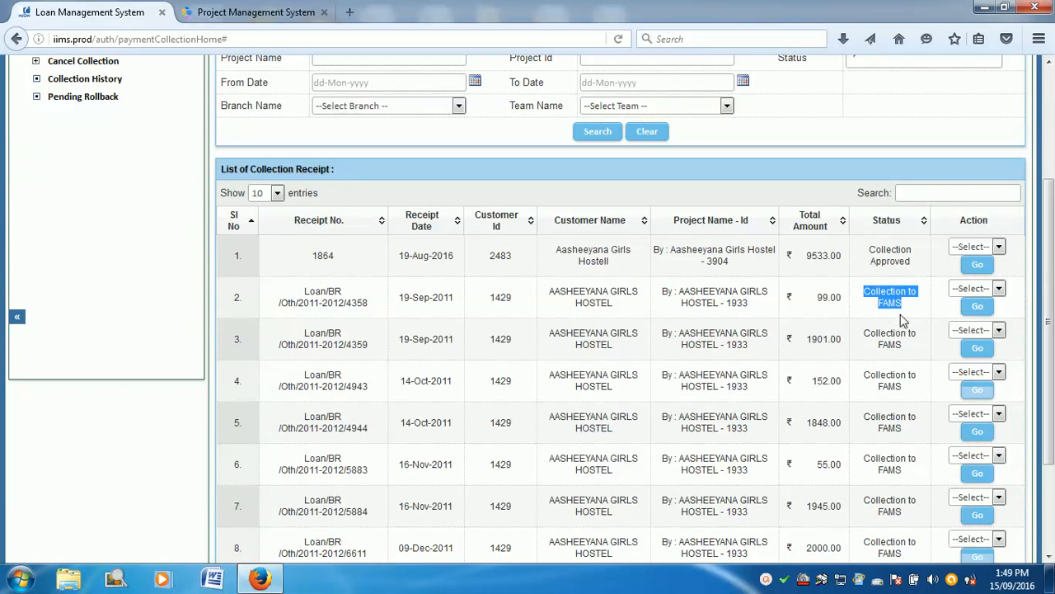
click(913, 305)
drag(863, 294, 917, 305)
scroll(410, 280, up, 3)
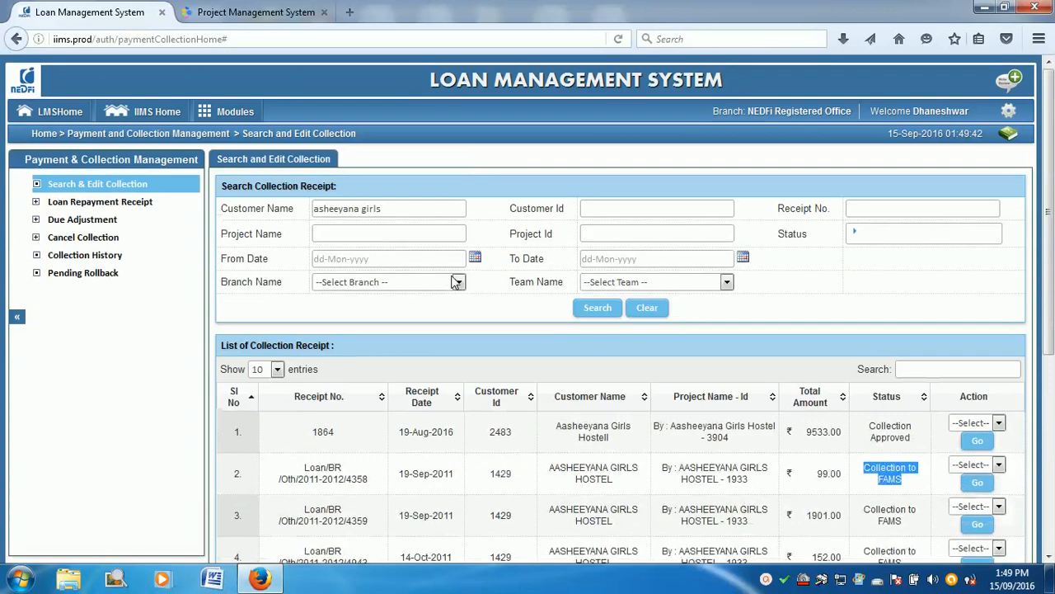
triple_click(401, 431)
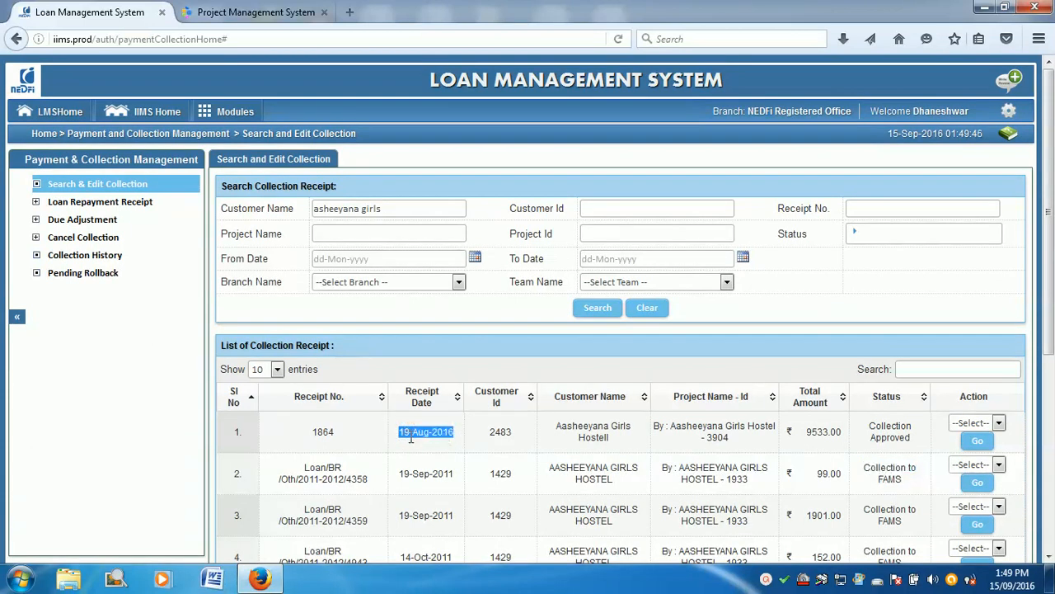
click(428, 449)
drag(311, 446, 840, 433)
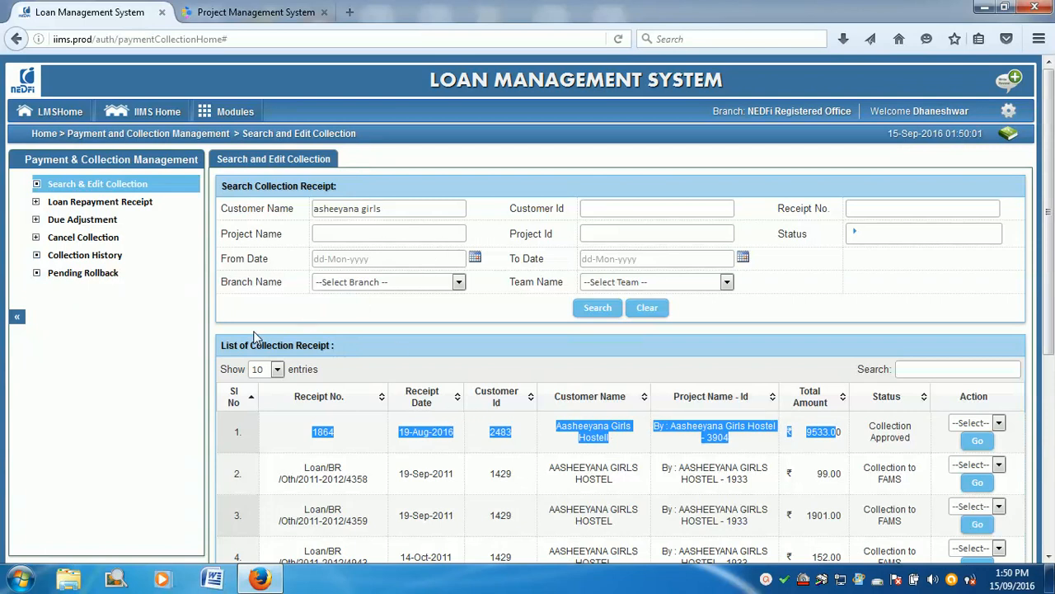
Step: Open the loan repayment receipt entry and search for the customer by Customer Name with "asheeyana"
click(118, 205)
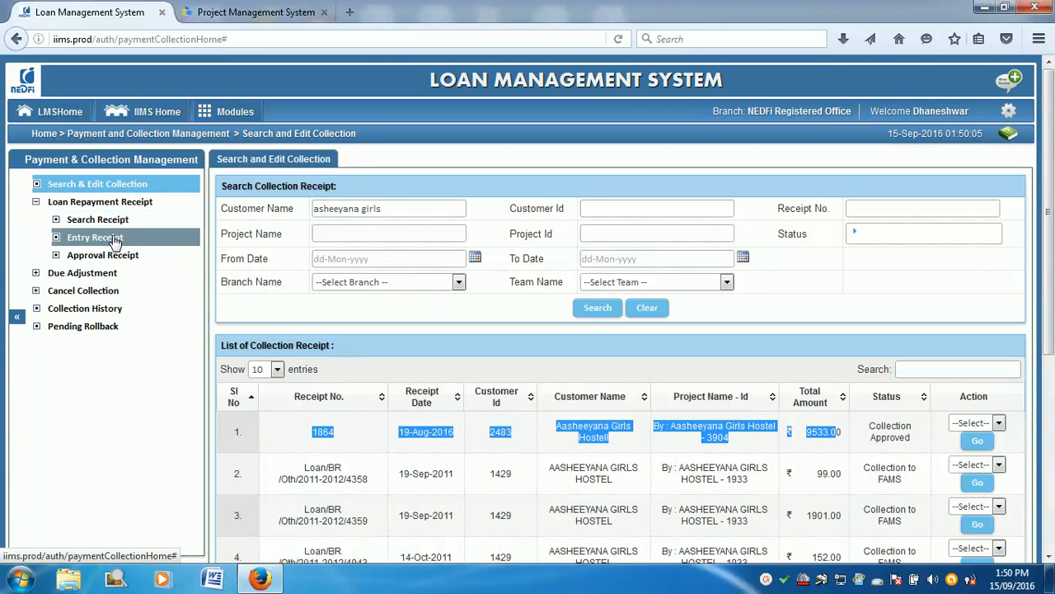
click(112, 241)
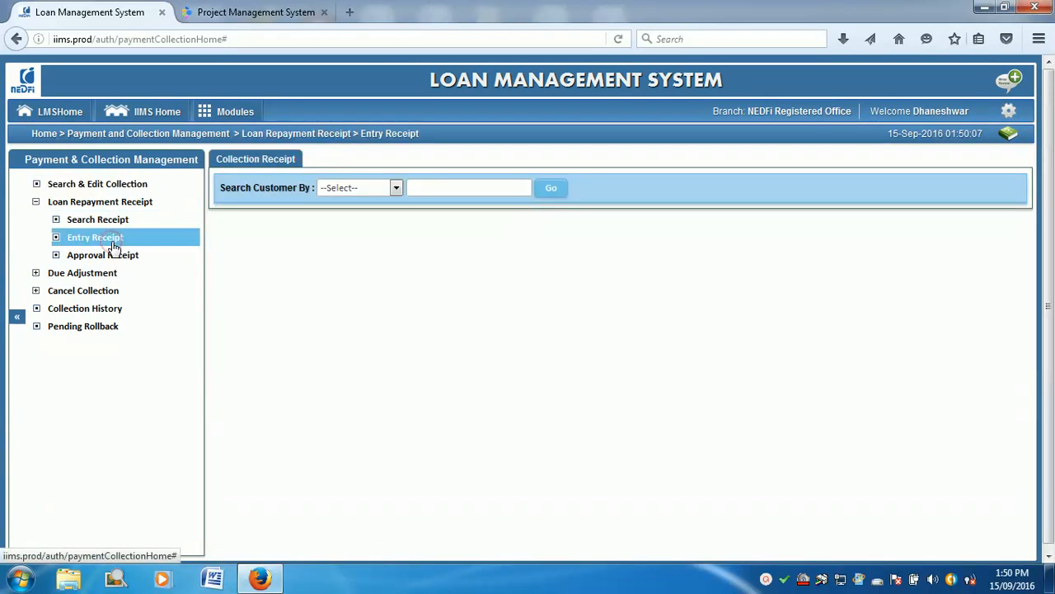
click(395, 189)
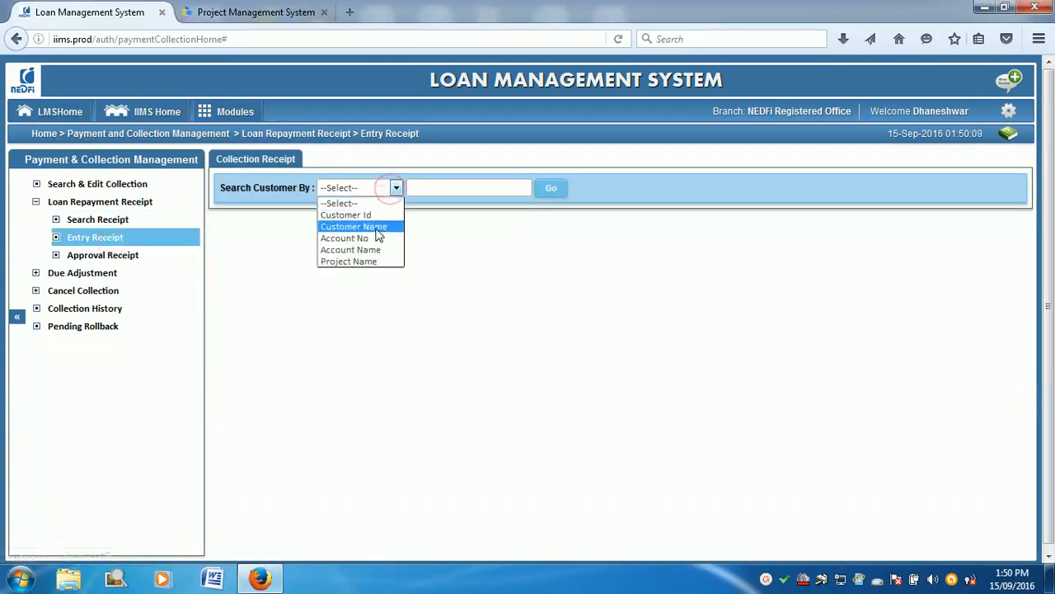
click(375, 228)
click(433, 188)
text(asheeyana)
click(556, 196)
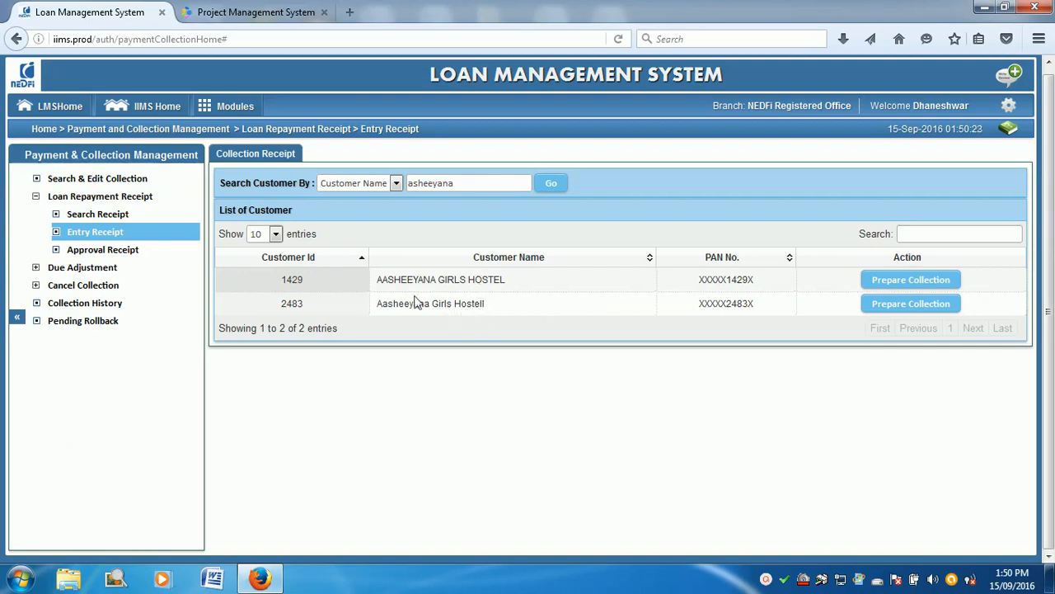
Step: Compare the spelling of the two similar hostel customer names to determine which one needs the collection
drag(378, 280, 526, 284)
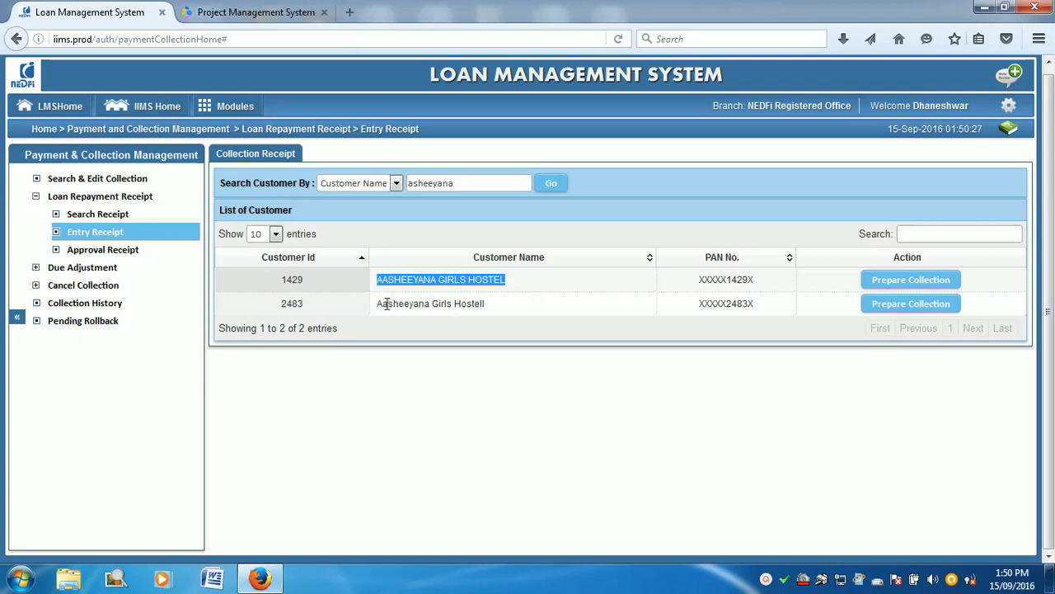
drag(379, 305, 495, 304)
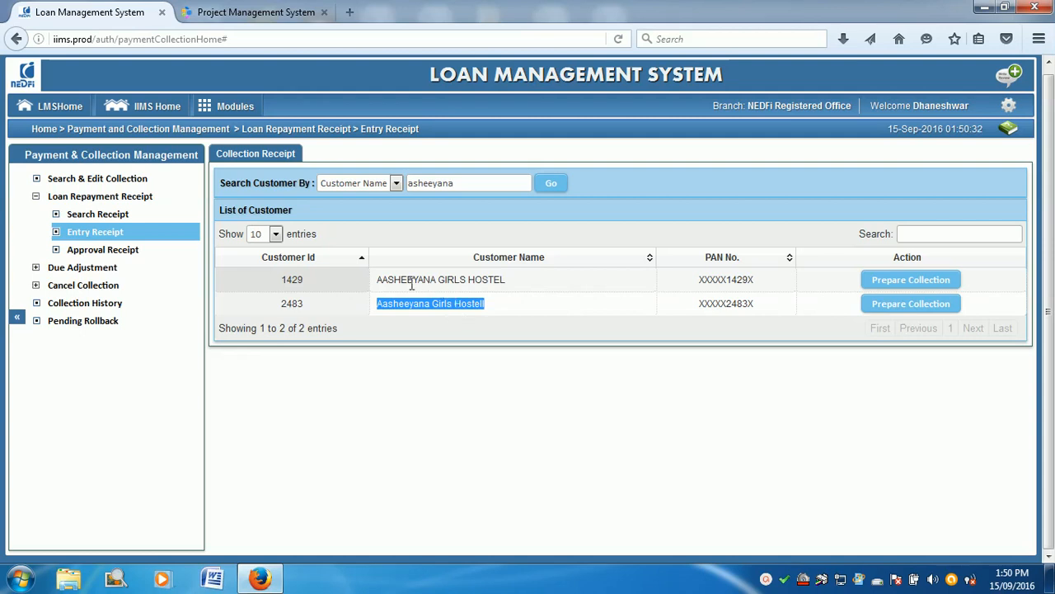
drag(383, 284, 481, 287)
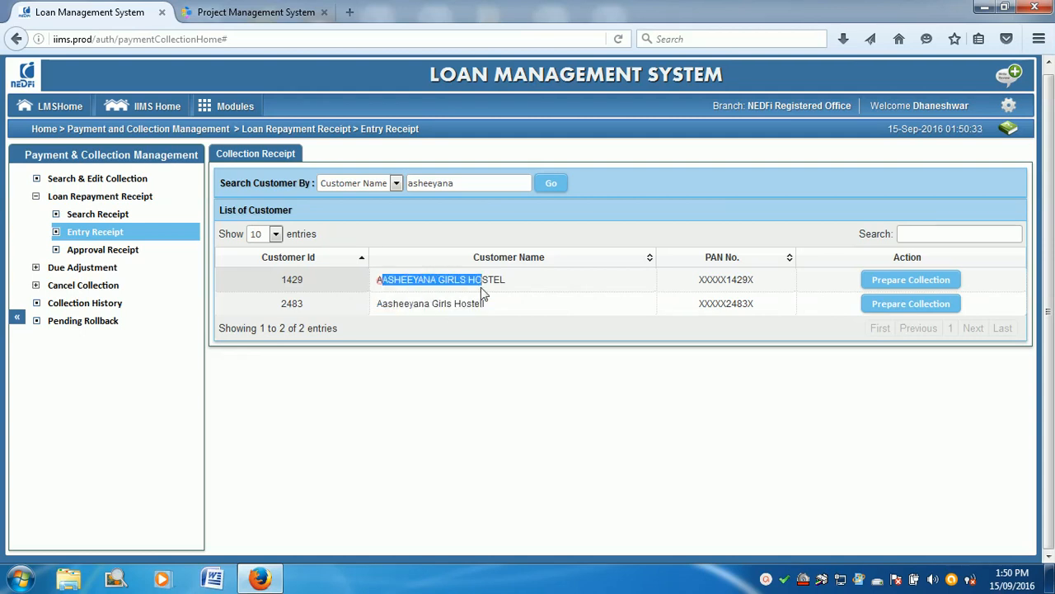
click(381, 301)
triple_click(381, 300)
drag(383, 281, 517, 286)
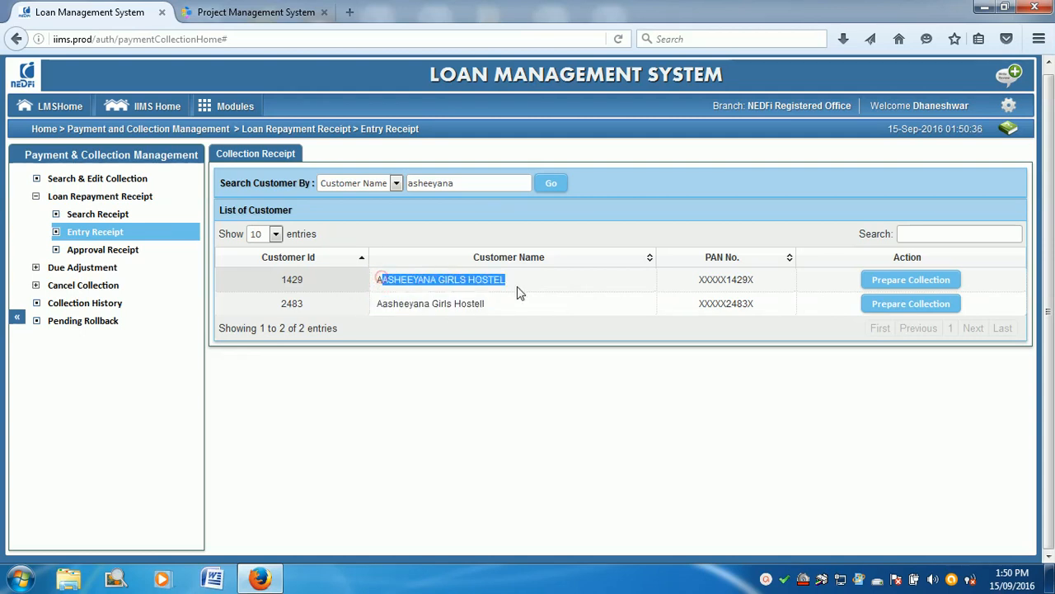
triple_click(380, 307)
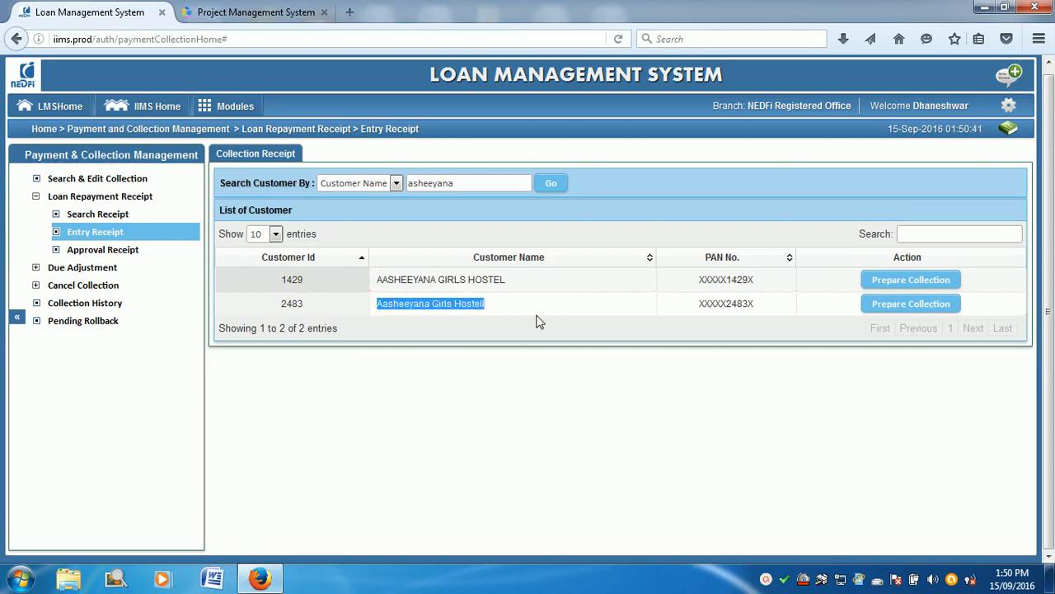
triple_click(516, 281)
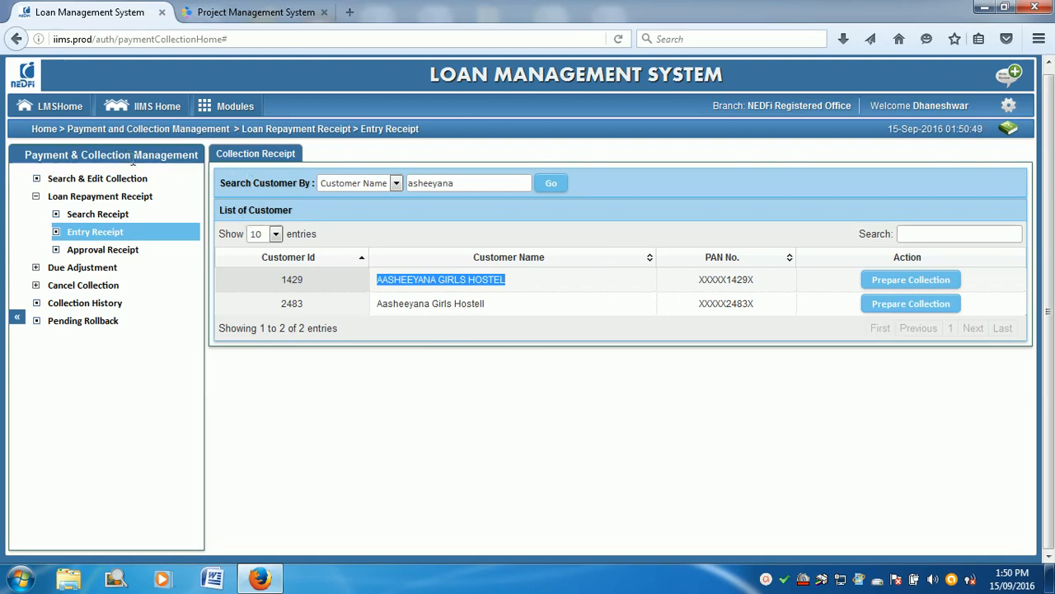
drag(485, 303, 377, 303)
drag(511, 277, 377, 279)
drag(495, 304, 375, 303)
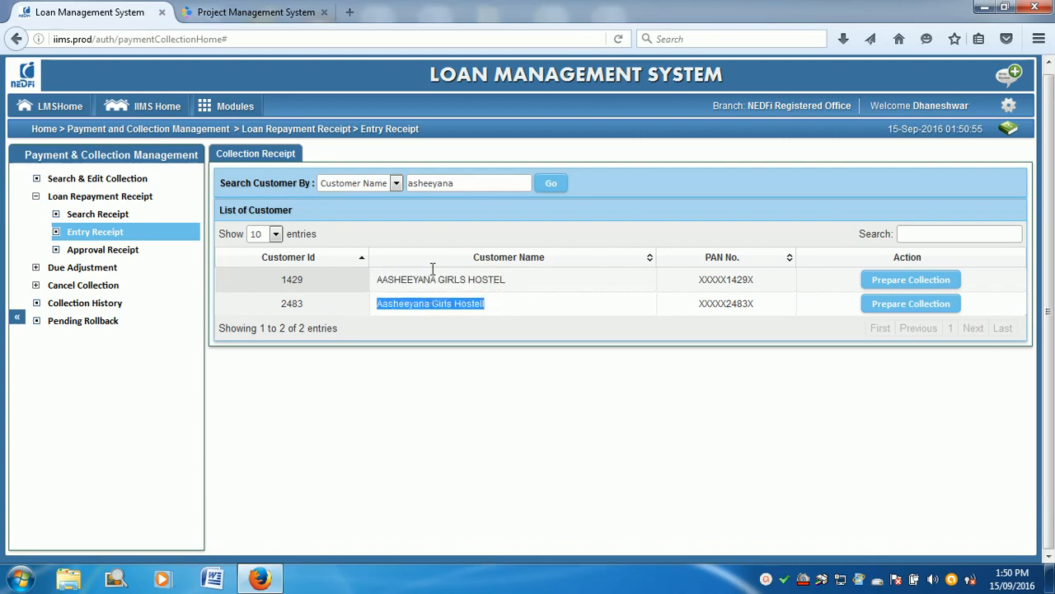
Step: Switch to the Loan Account Management module and search the accounts for customer name "aasheeyana"
click(47, 109)
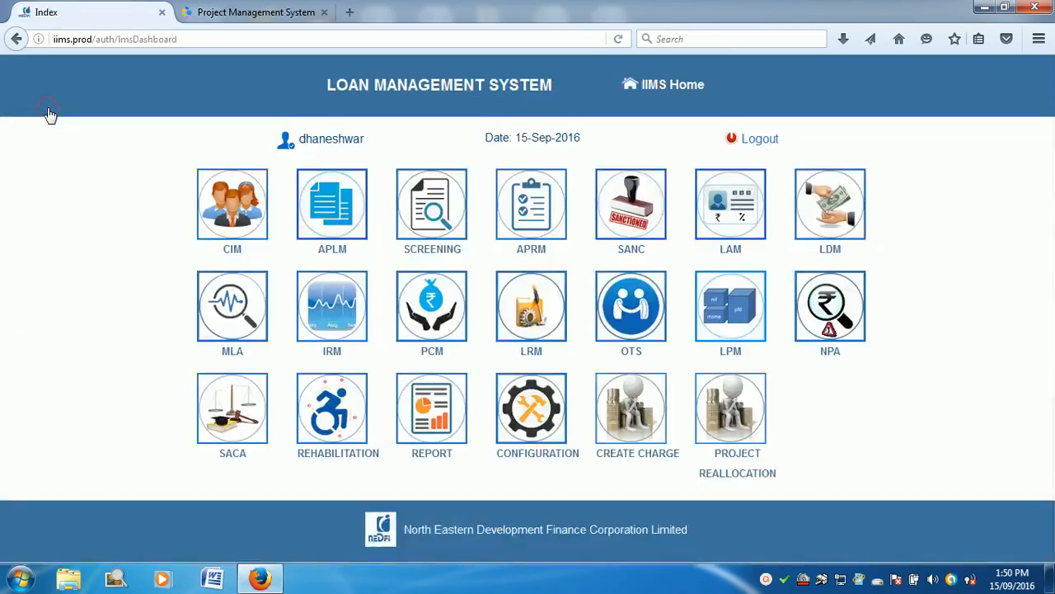
click(736, 237)
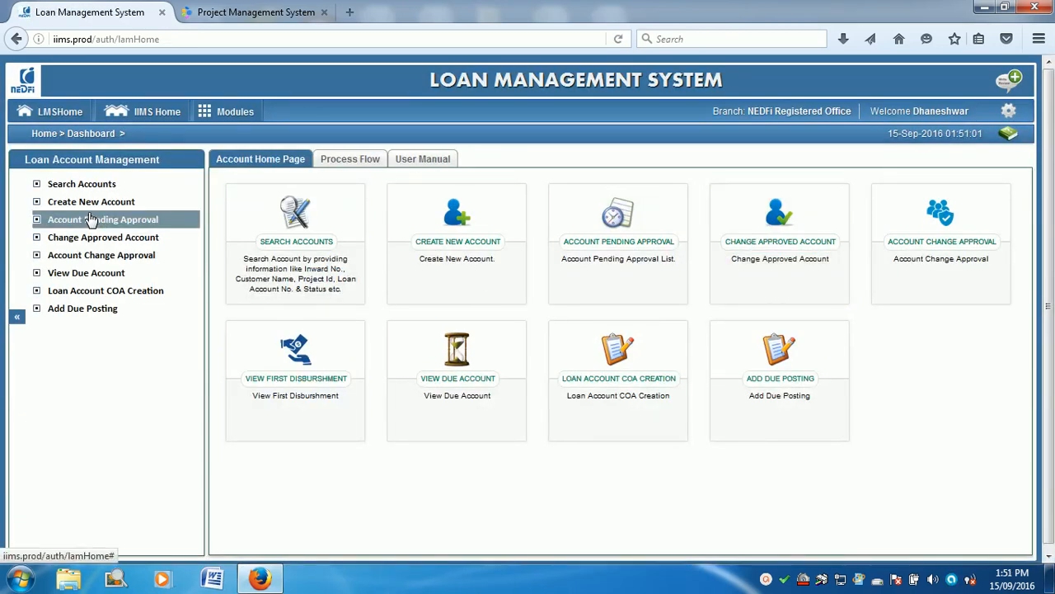
click(86, 184)
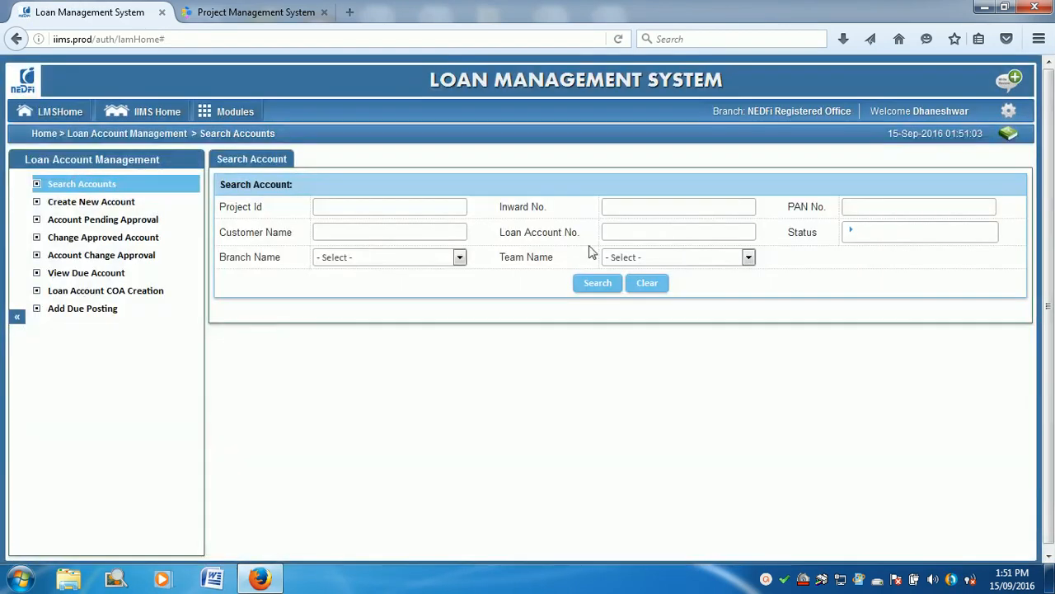
click(335, 235)
text(aasheeyana)
click(597, 287)
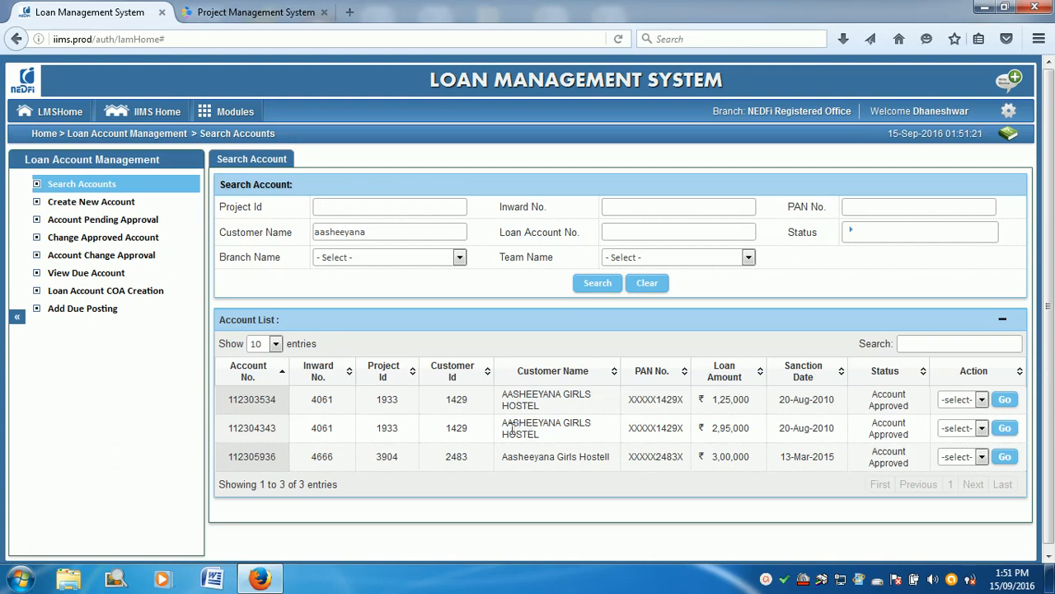
Step: Compare the sanction dates and customer names of the listed loan accounts to tell the old and new customers apart
drag(784, 458, 852, 438)
click(794, 463)
drag(772, 399, 825, 400)
drag(780, 436, 837, 435)
drag(502, 460, 618, 460)
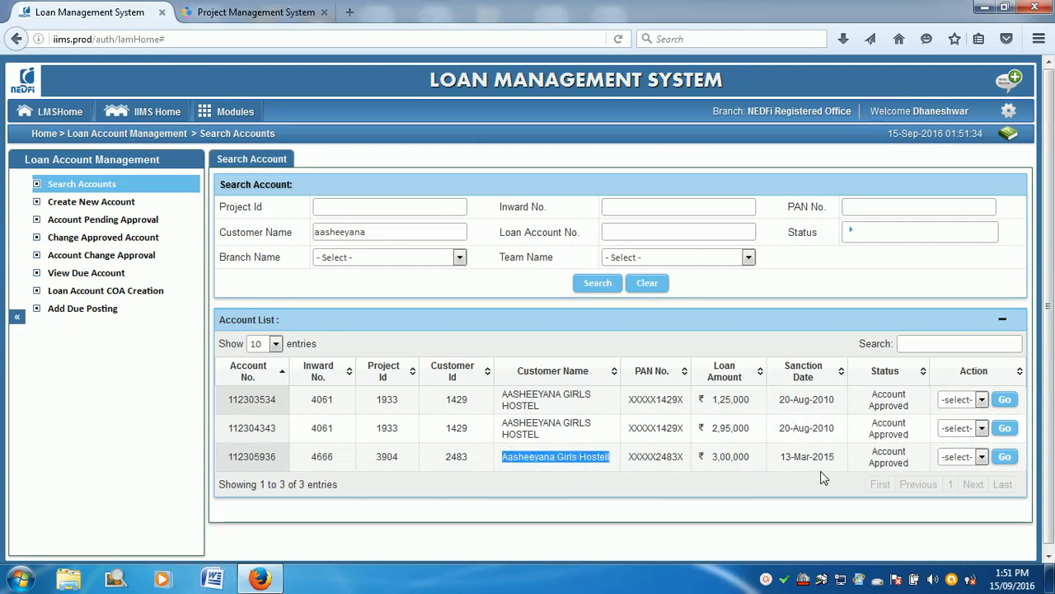
drag(504, 463, 627, 464)
triple_click(782, 456)
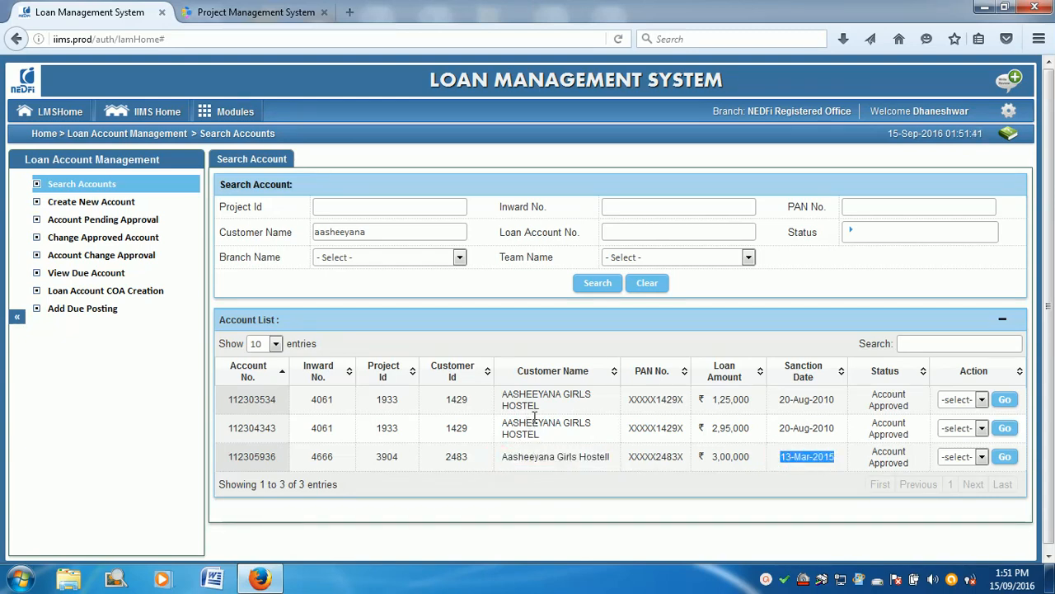
drag(502, 397, 544, 424)
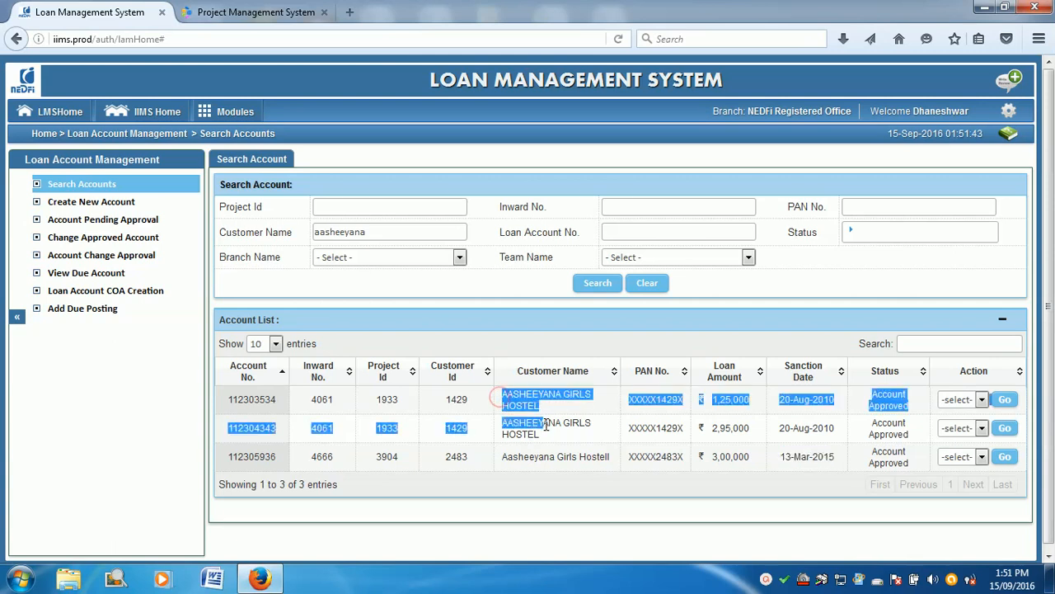
click(542, 456)
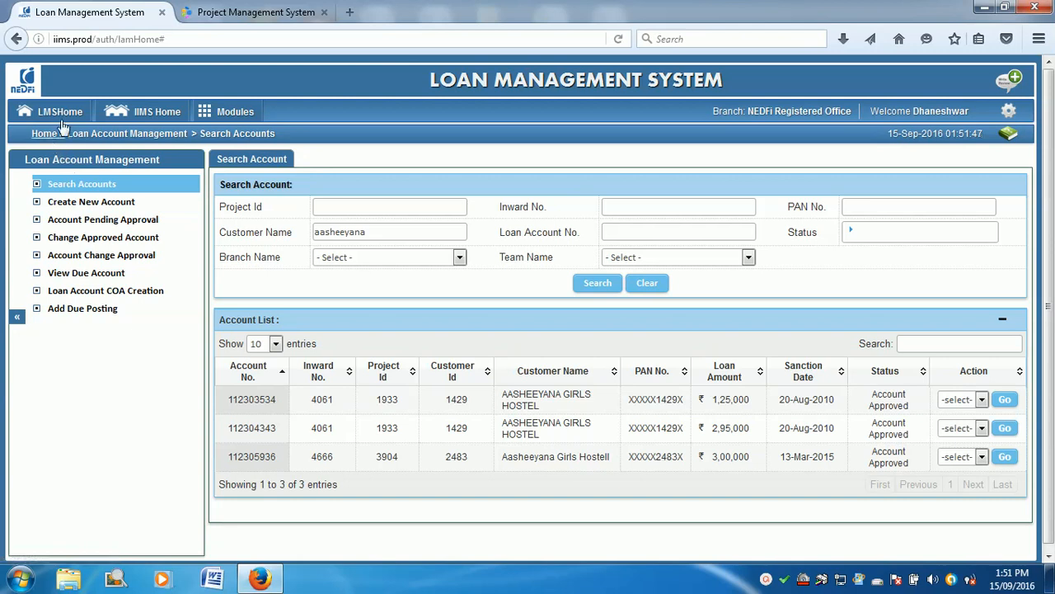
Step: Switch to the Payment & Collection Management module and search for the customer in loan repayment receipt entry by Customer Name "aasheeyana"
click(56, 116)
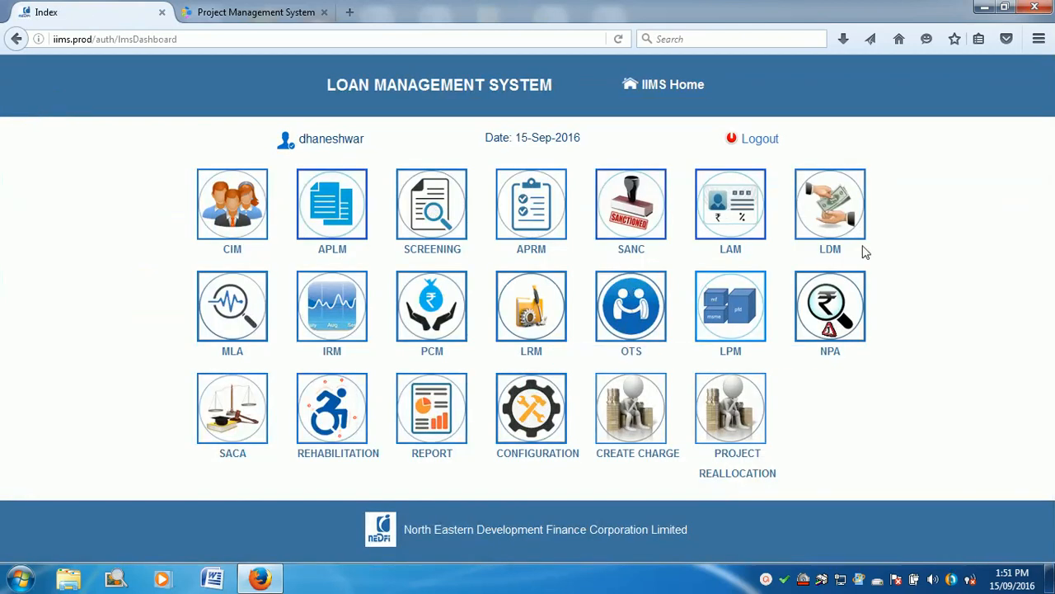
click(434, 329)
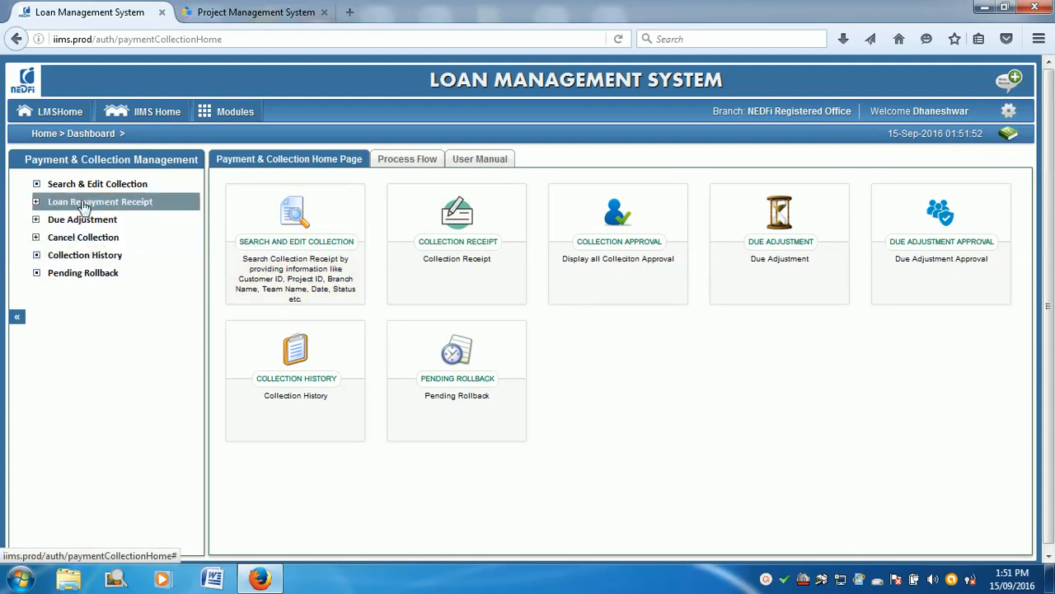
click(88, 205)
click(96, 238)
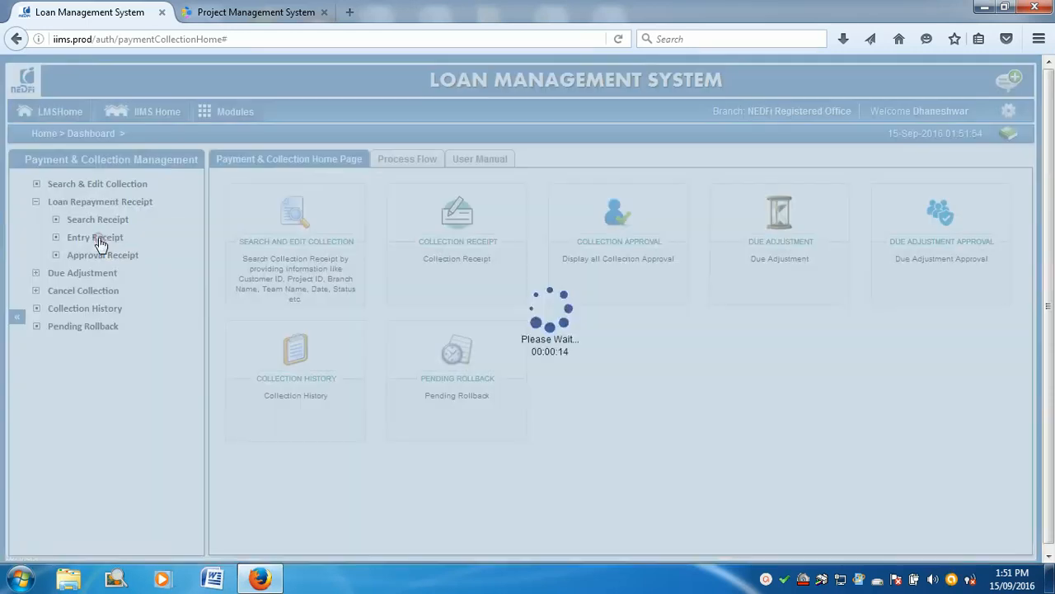
click(396, 188)
click(374, 226)
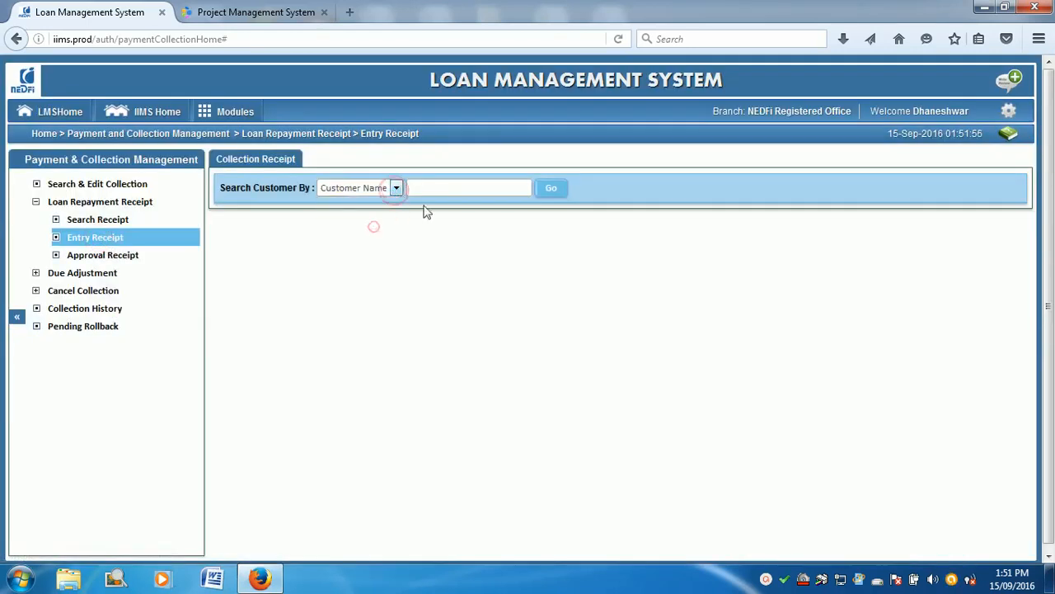
text(aasheeyana)
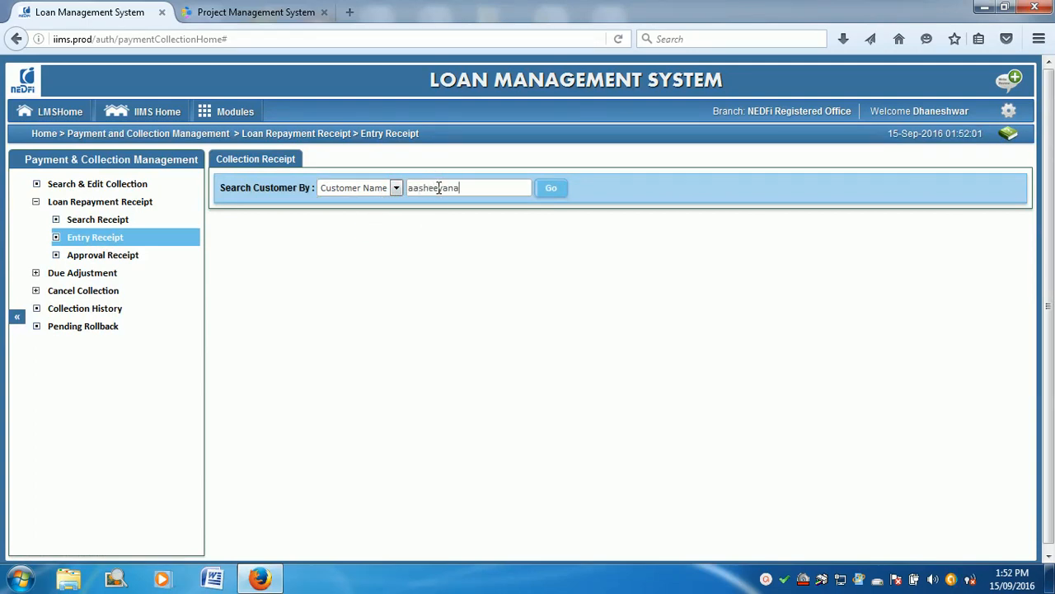
click(554, 191)
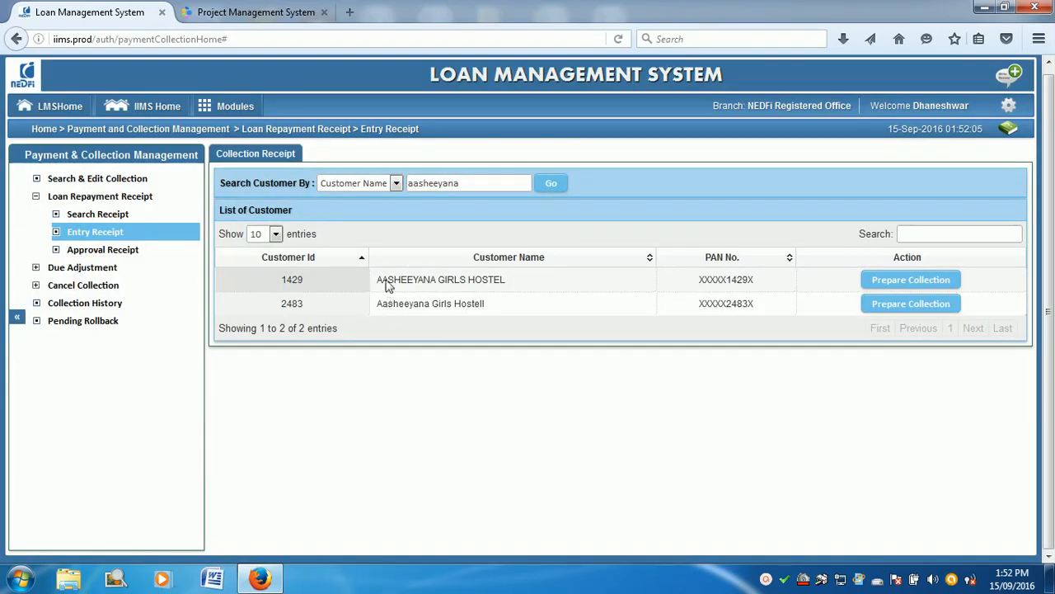
Step: Compare the two hostel customer names and start preparing the collection for Aasheeyana Girls Hostell
drag(377, 281, 497, 277)
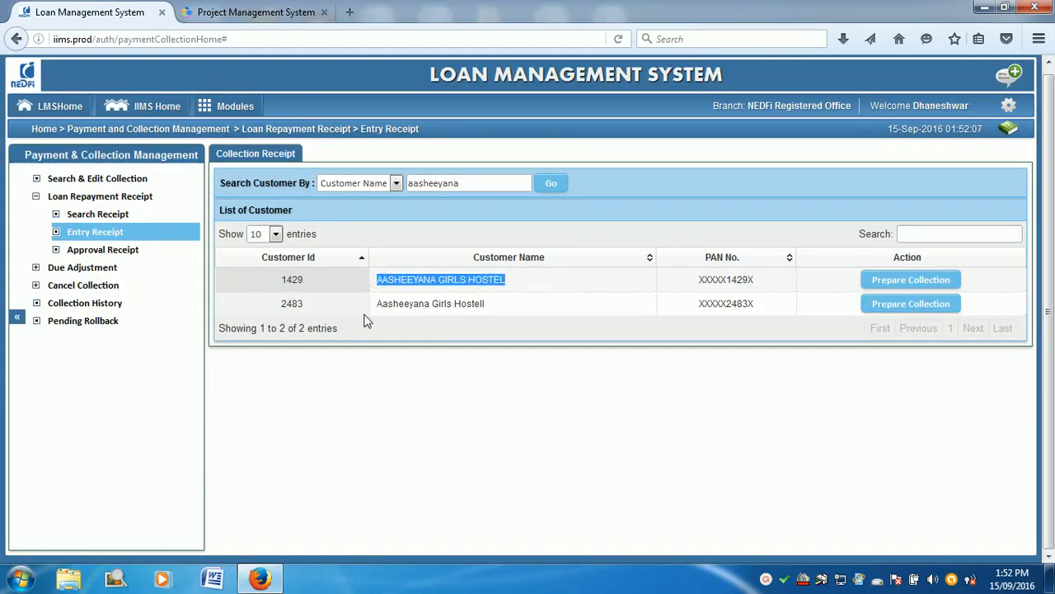
drag(376, 305, 490, 312)
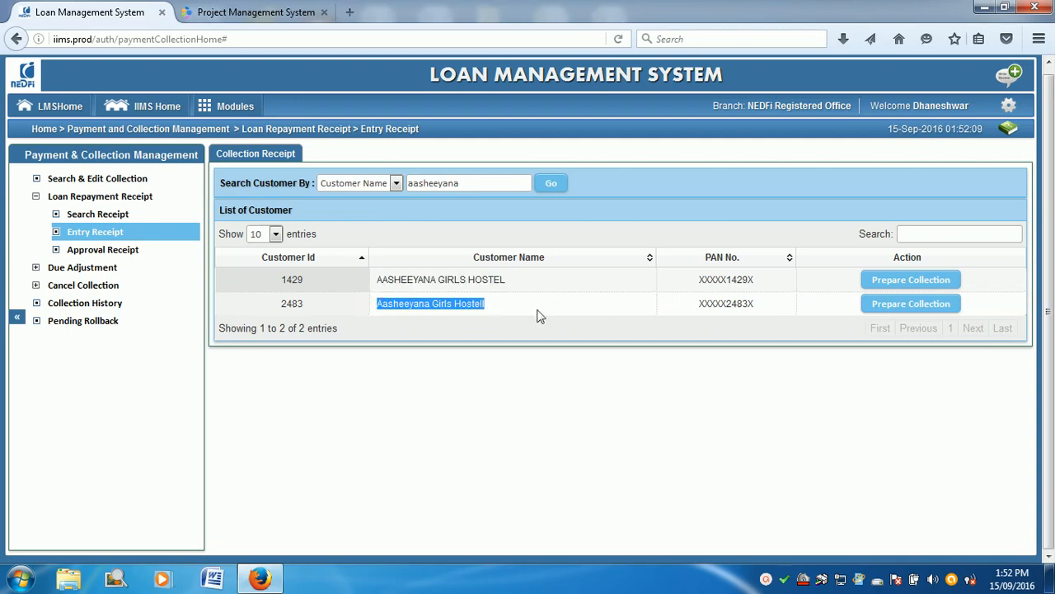
click(889, 310)
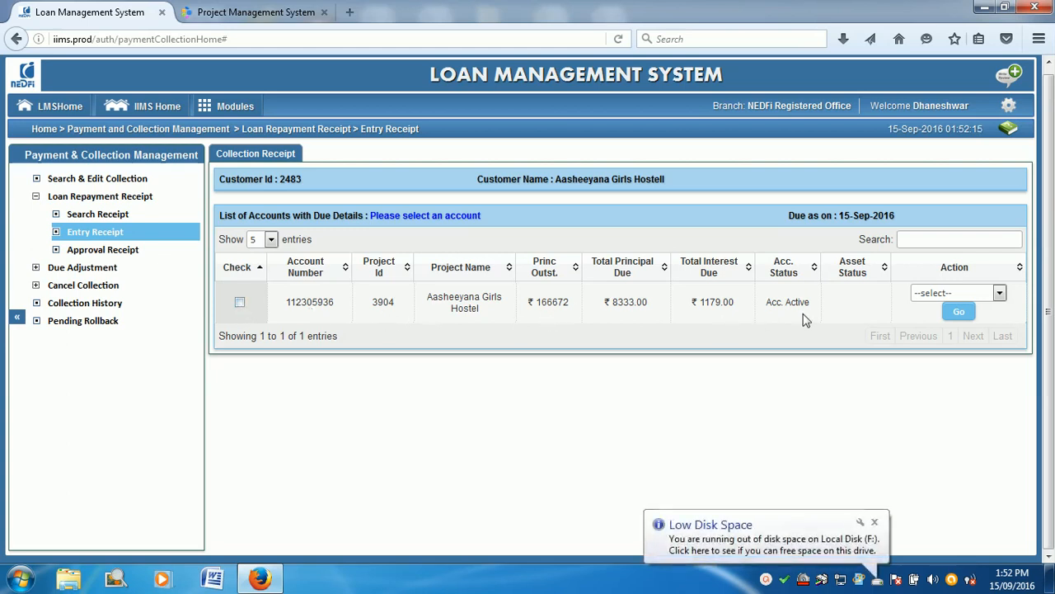
Step: Check the account status, total principal due and total interest due of the customer's loan account
triple_click(768, 303)
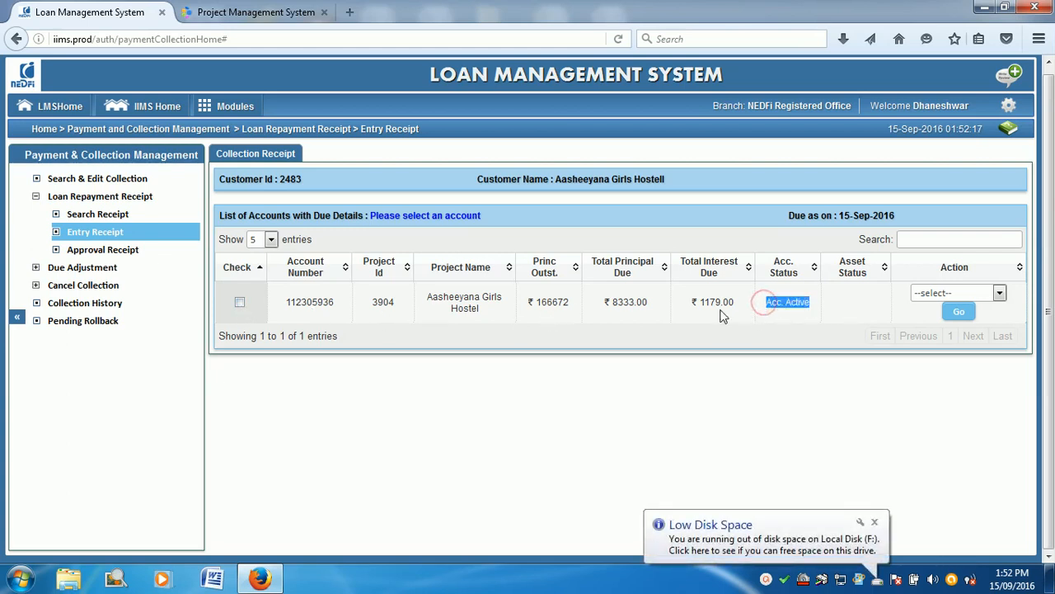
drag(699, 301, 752, 303)
drag(601, 300, 659, 310)
click(696, 303)
triple_click(695, 304)
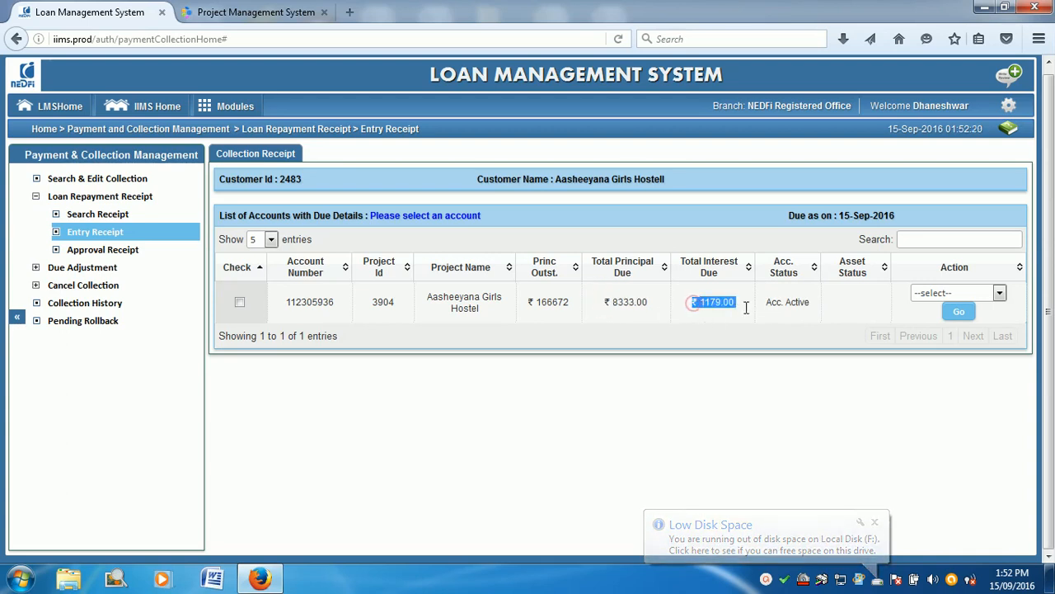
Step: Select the customer's loan account for the receipt and show its dues with View Dues
click(239, 303)
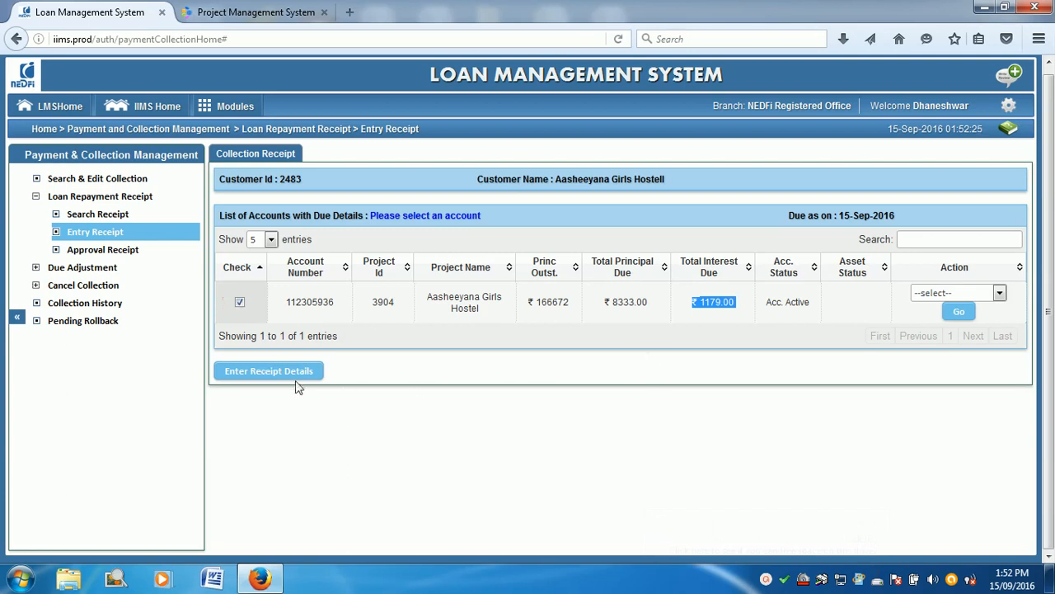
click(996, 293)
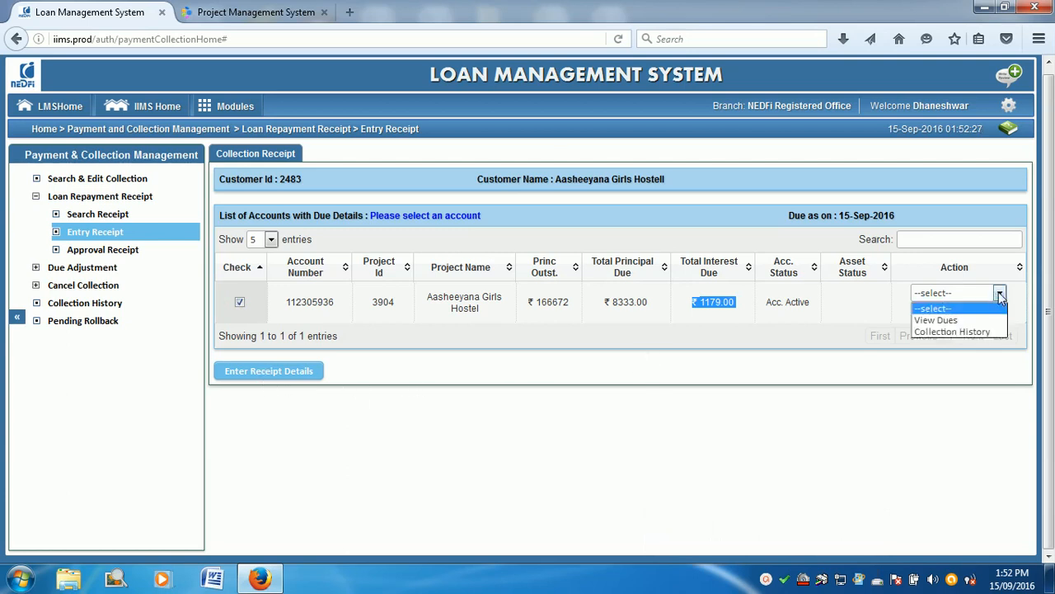
click(949, 321)
click(958, 311)
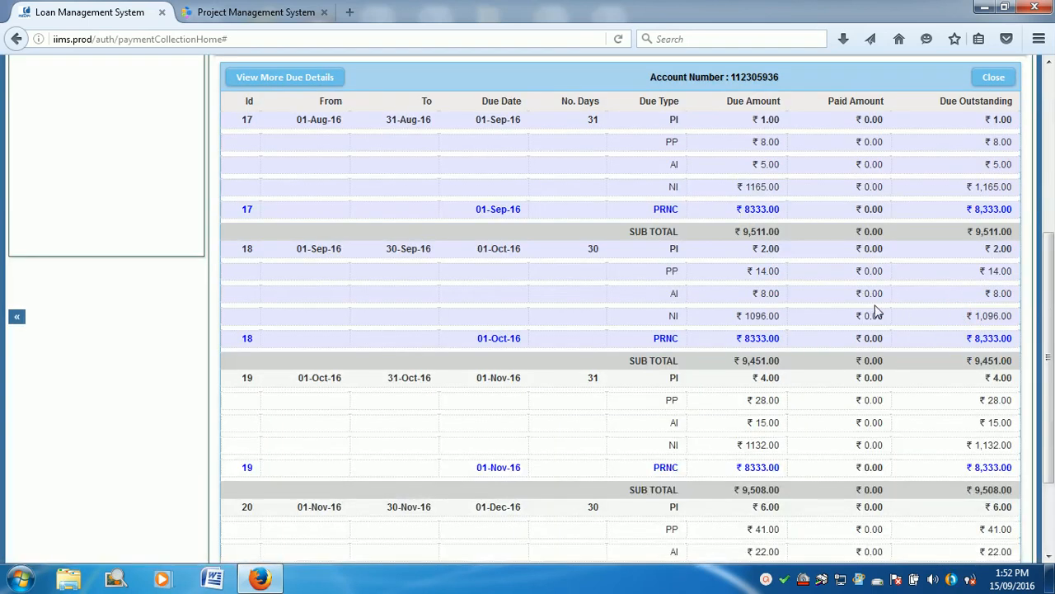
Step: Review the periods, due types and outstanding amounts of the highlighted instalments 17 and 18
drag(298, 124, 783, 145)
scroll(714, 285, up, 2)
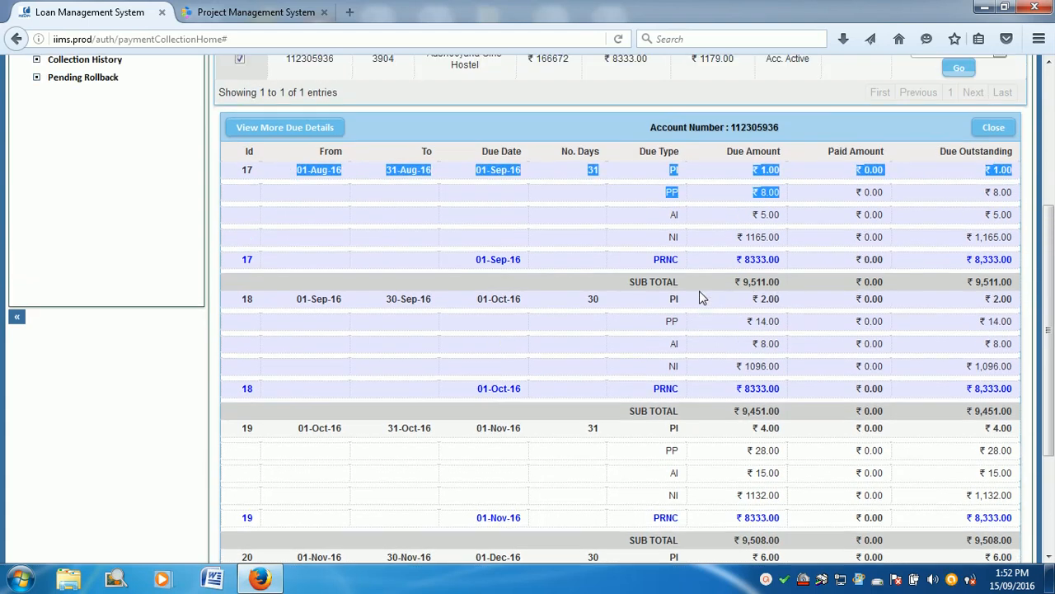
click(951, 294)
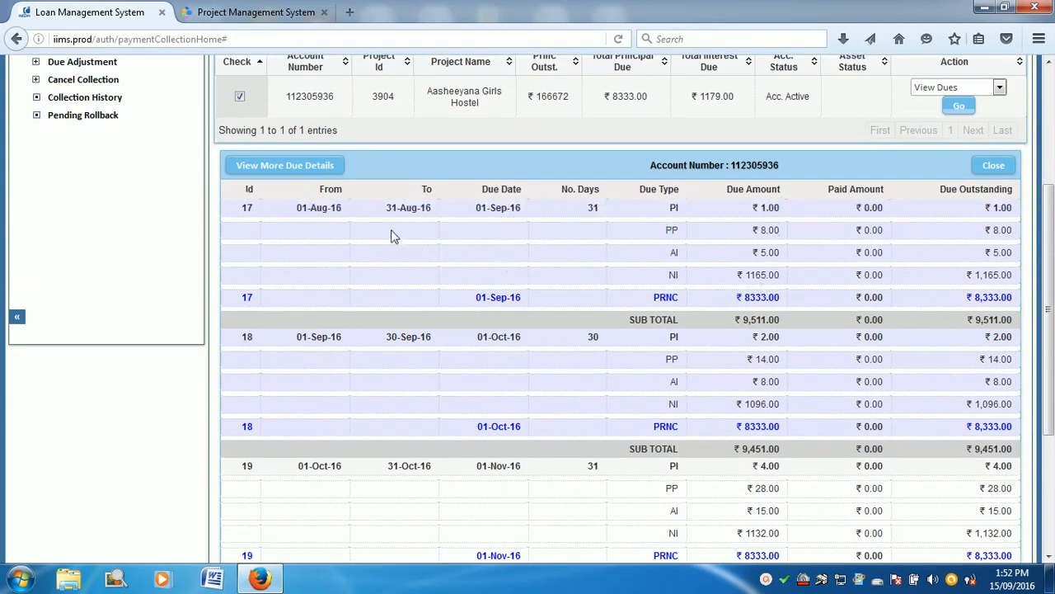
drag(316, 210, 1008, 424)
drag(277, 212, 934, 417)
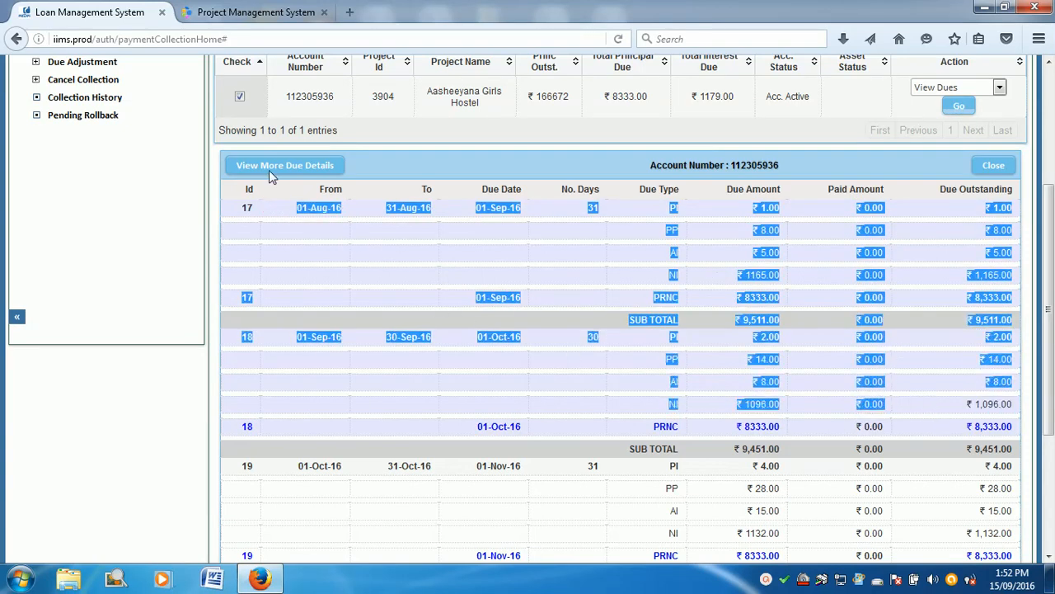
Step: Expand the due details and search the dues starting from 01-Apr-2016
click(275, 168)
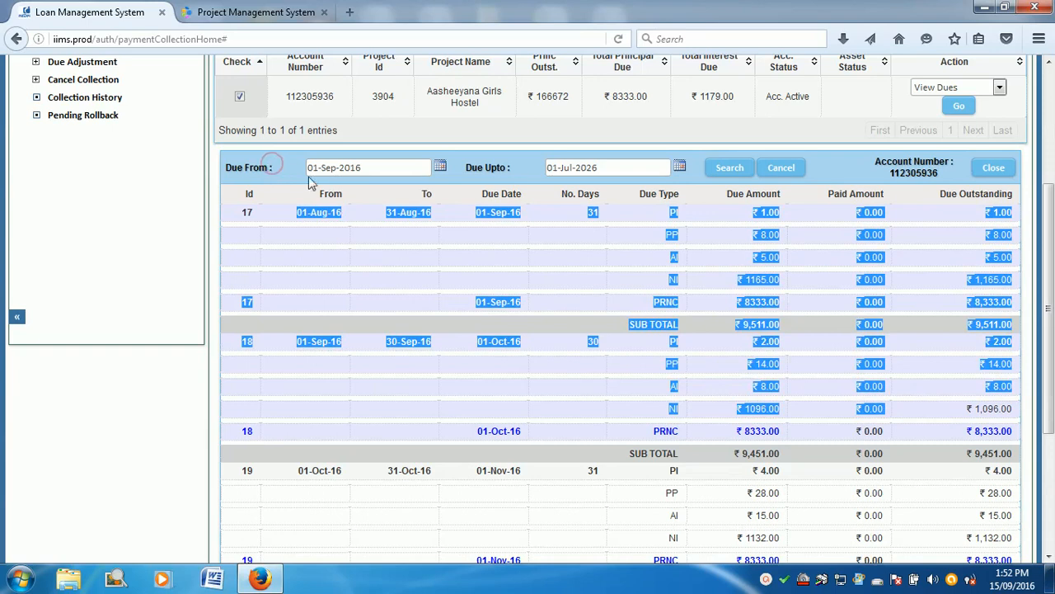
click(441, 167)
click(387, 191)
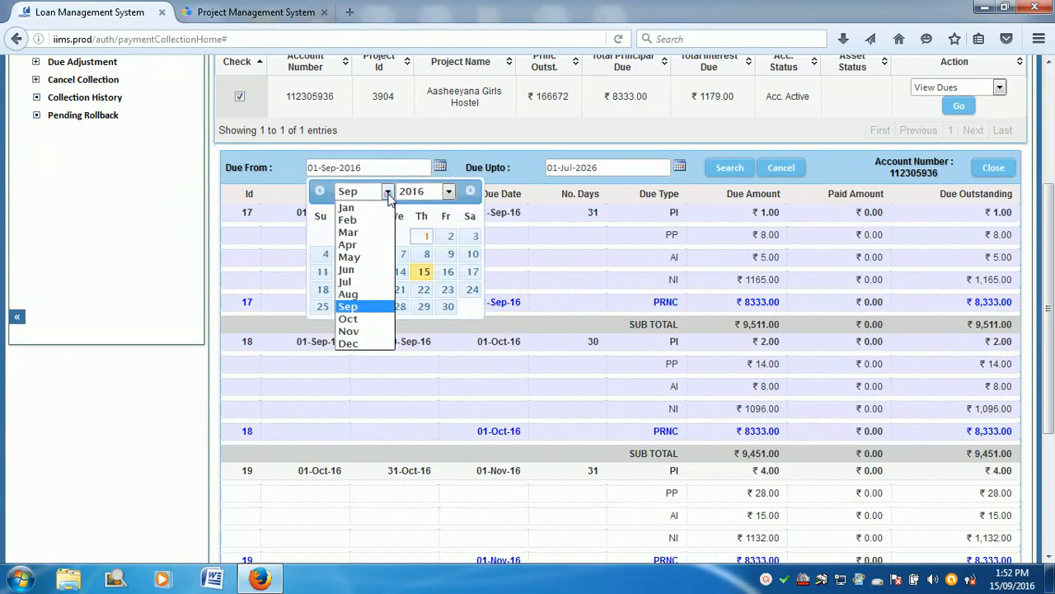
click(368, 245)
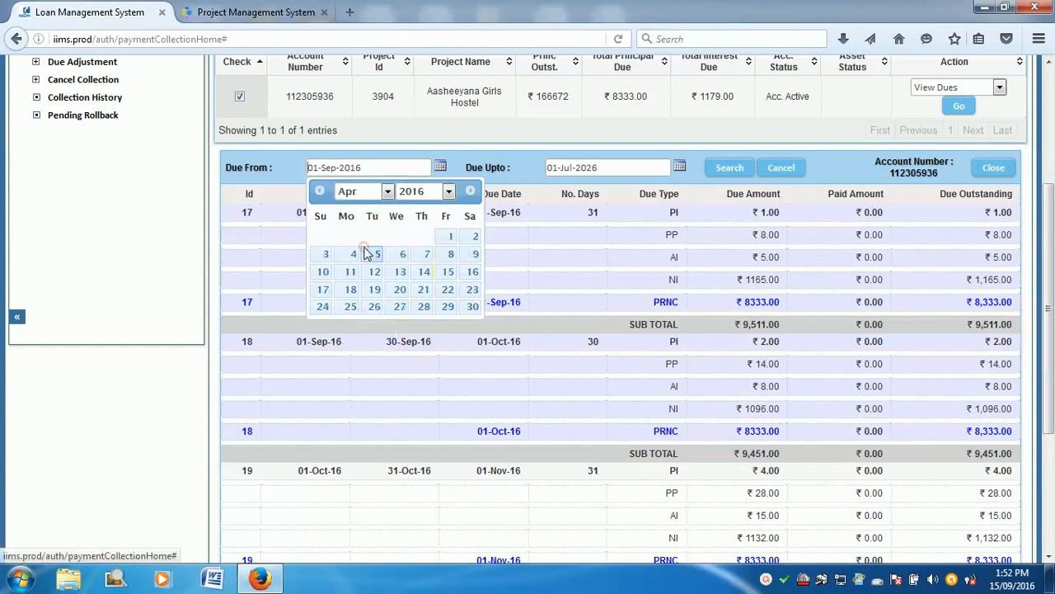
click(450, 237)
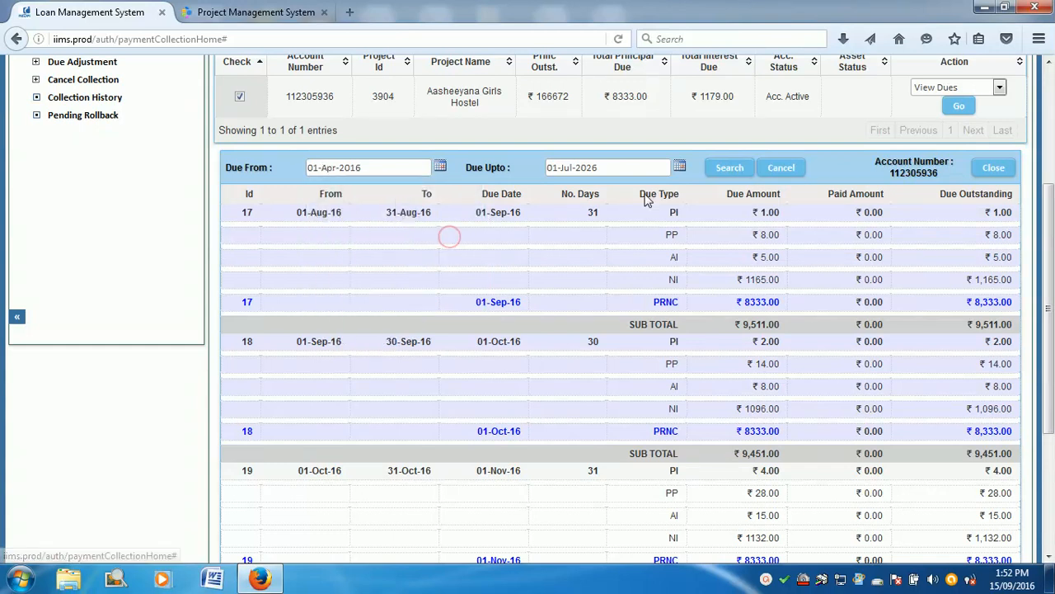
click(729, 169)
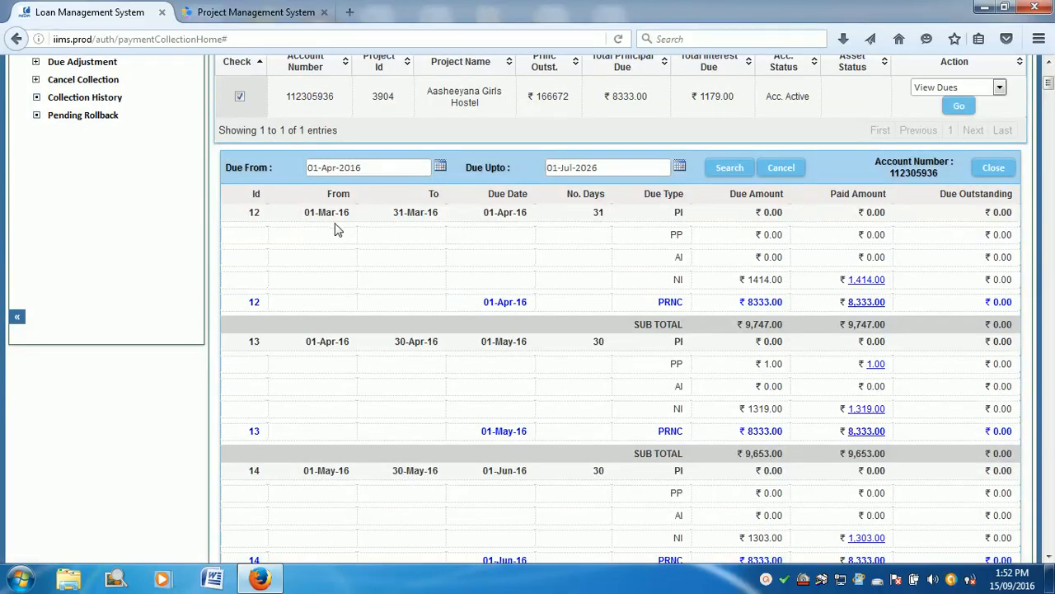
Step: Examine the due, paid and outstanding amounts of instalments 12 to 17 in the dues list
drag(328, 212, 881, 328)
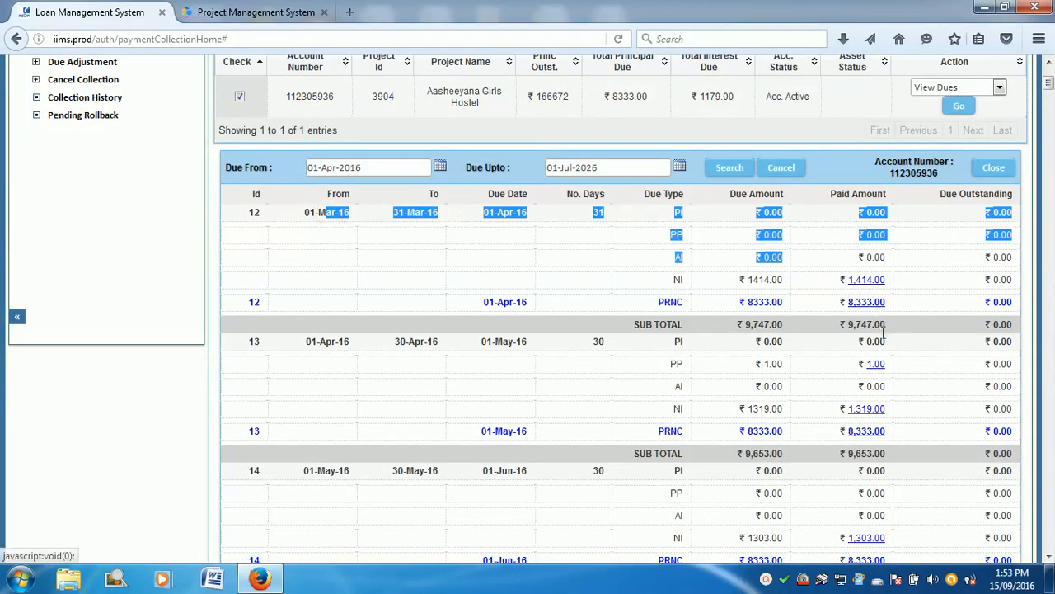
click(903, 346)
scroll(902, 349, down, 3)
scroll(876, 286, down, 5)
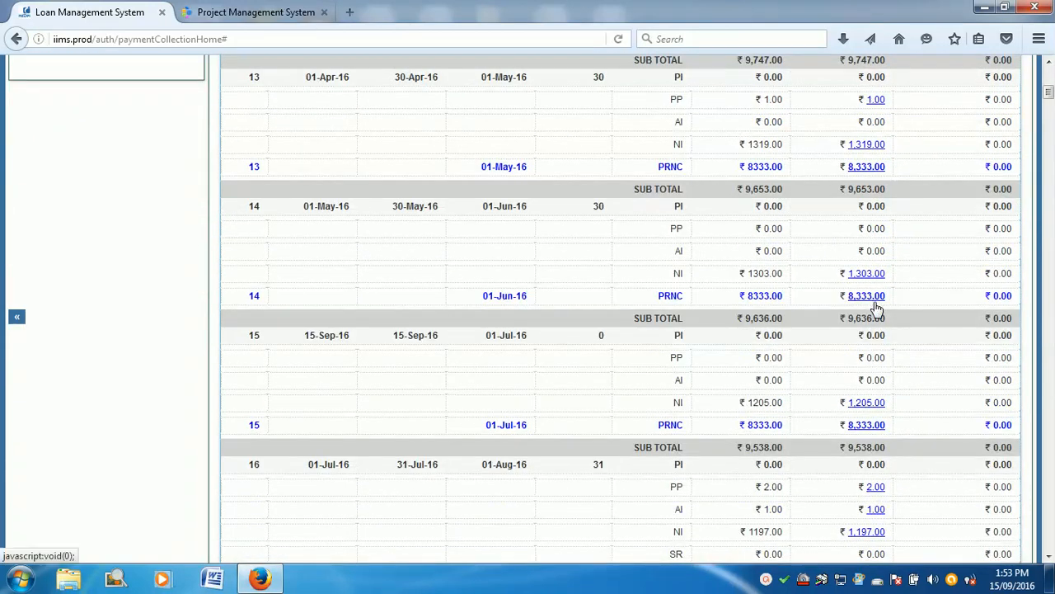
scroll(876, 306, down, 3)
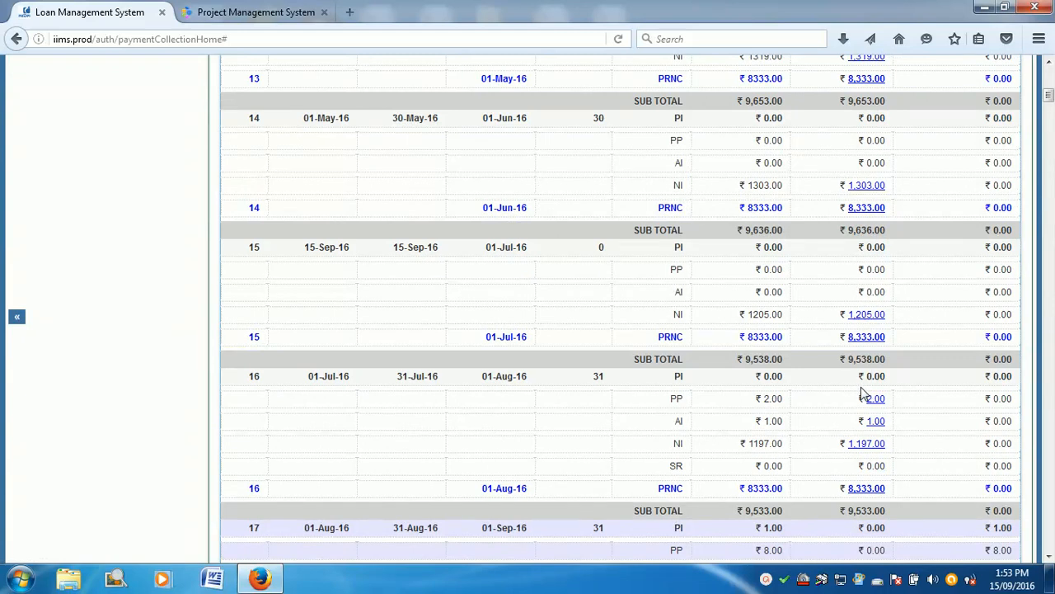
scroll(860, 389, down, 3)
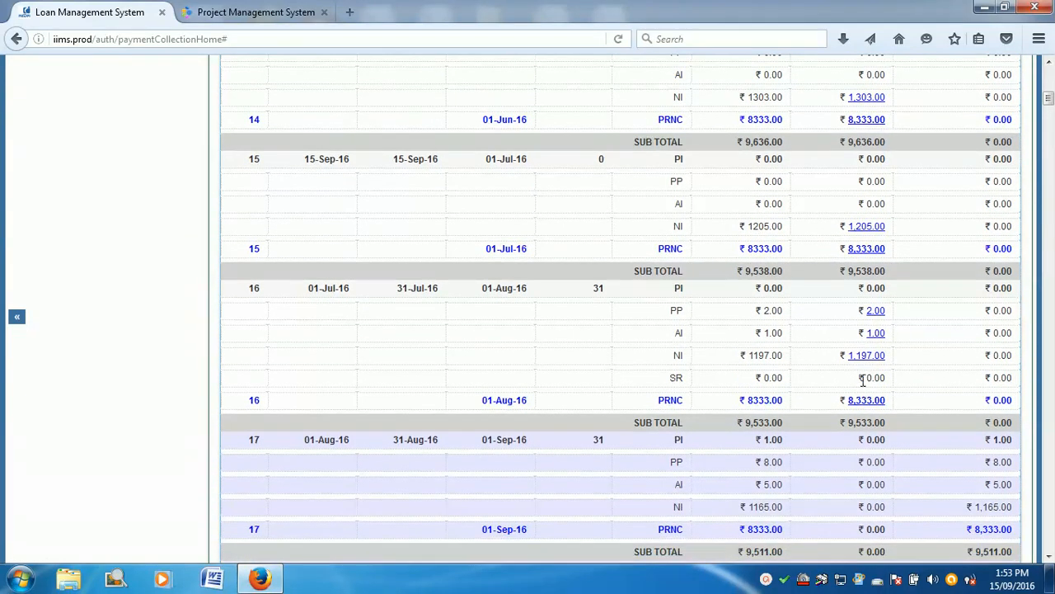
scroll(876, 377, down, 3)
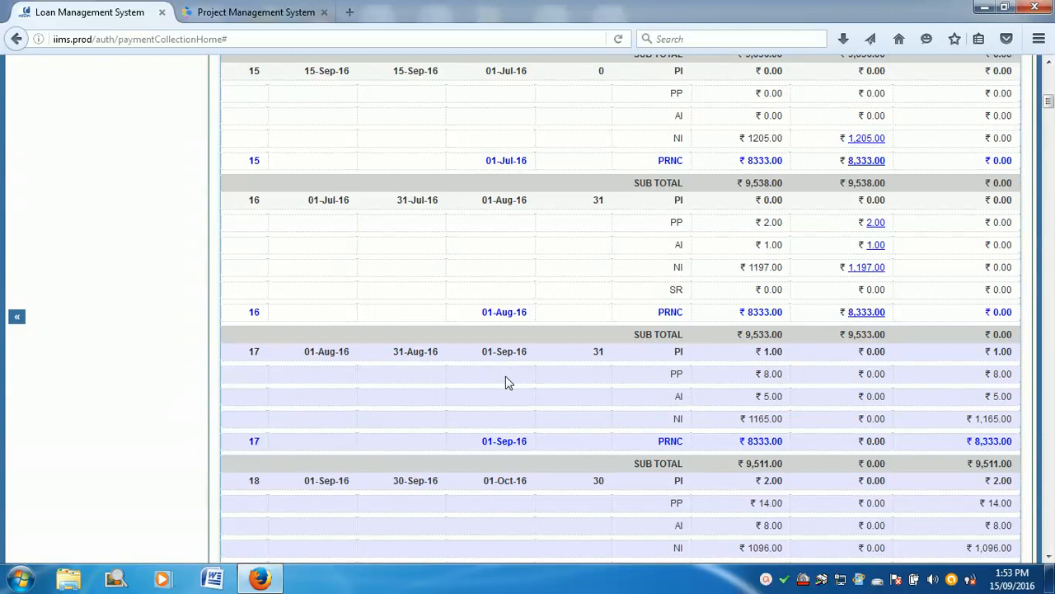
Step: Compare the due dates and outstanding amounts of instalments 17 and 18 with those of the earlier instalments
drag(476, 356, 540, 355)
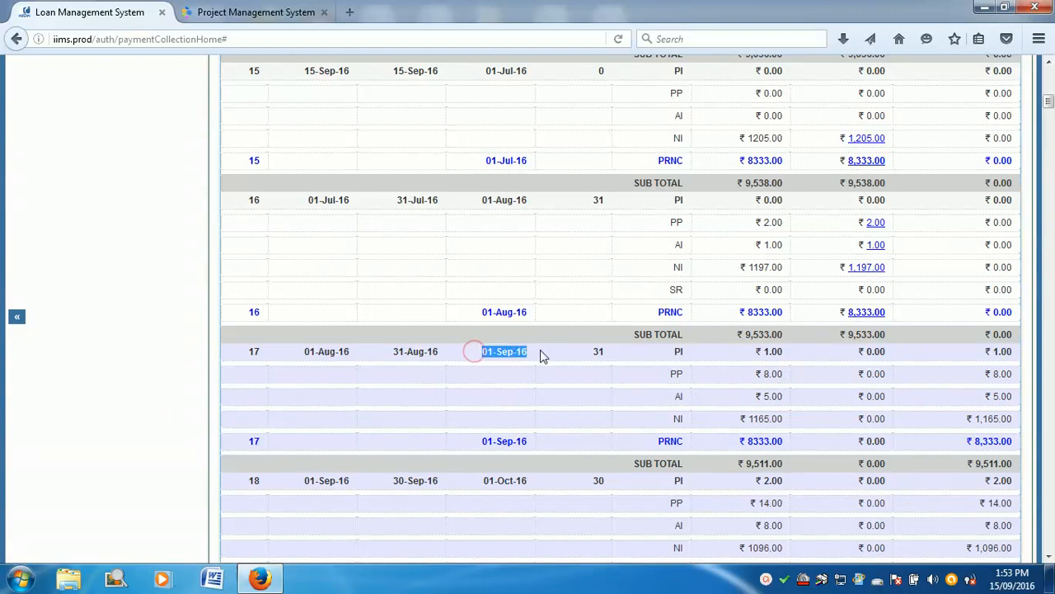
drag(484, 483, 535, 481)
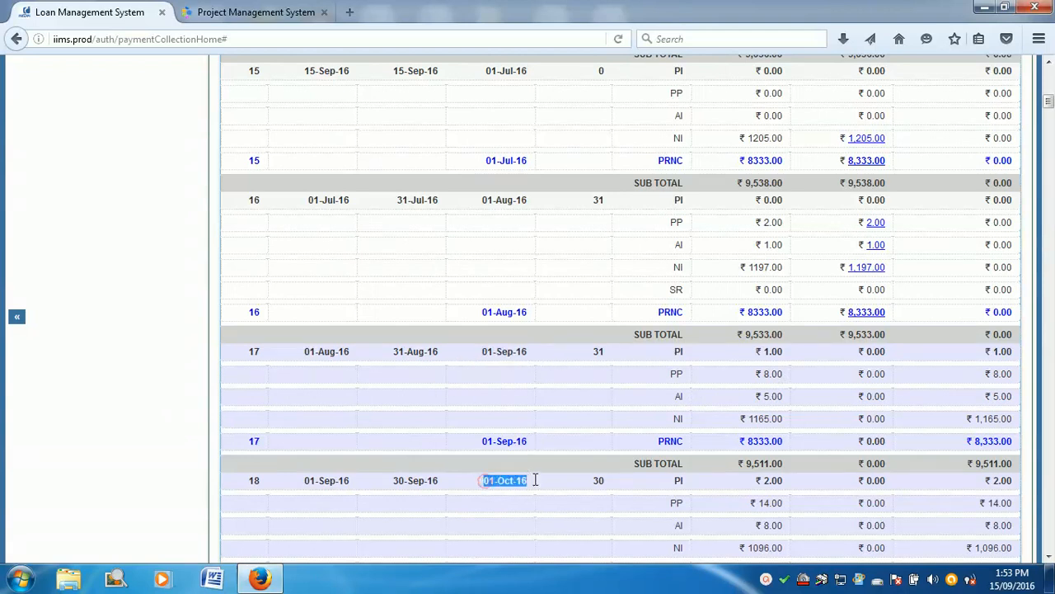
scroll(813, 430, down, 4)
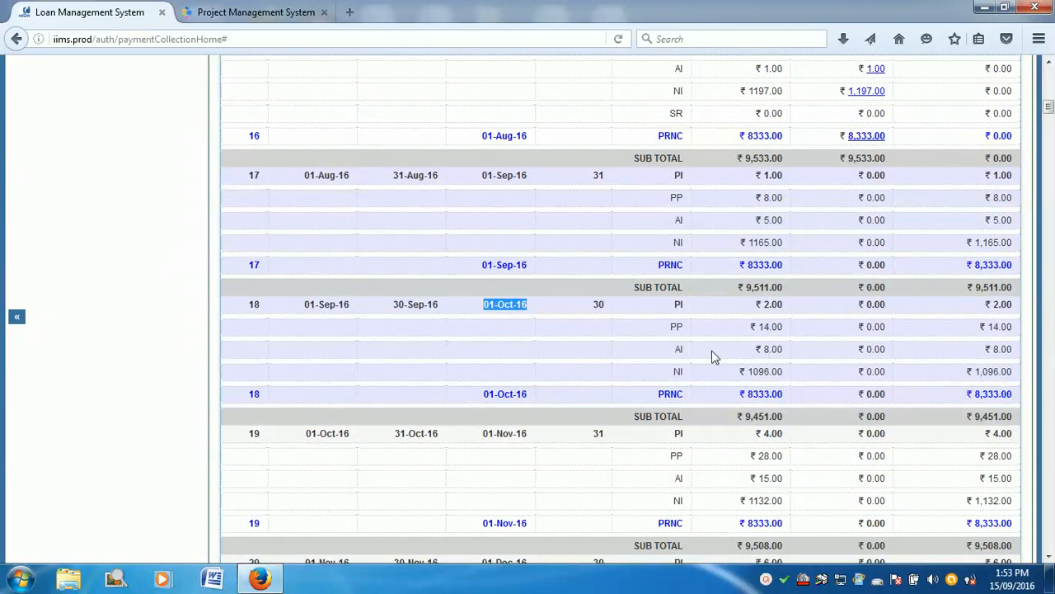
scroll(714, 356, up, 8)
scroll(751, 394, down, 4)
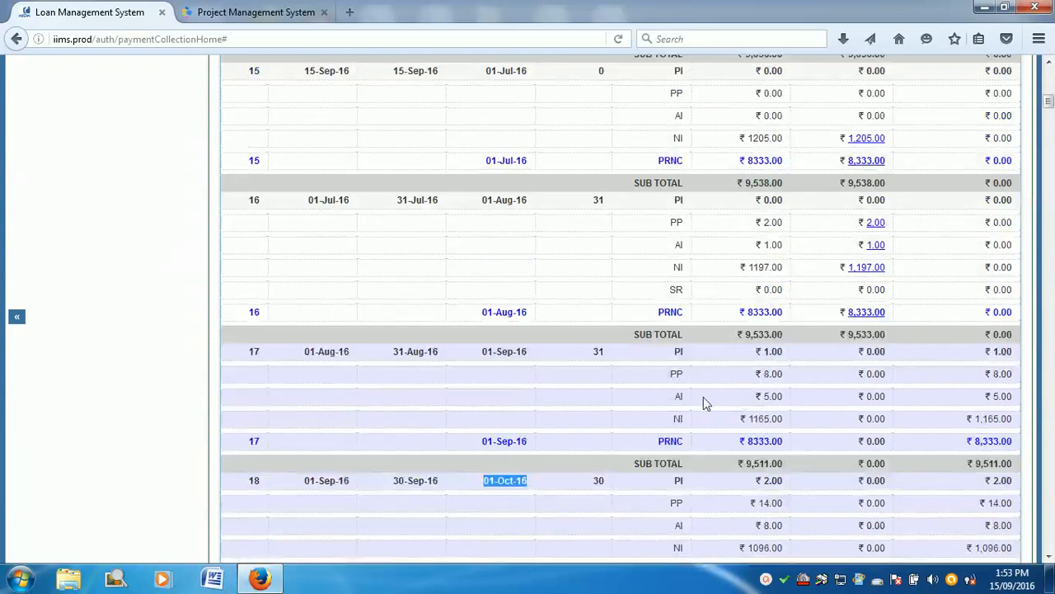
click(485, 312)
scroll(742, 313, up, 12)
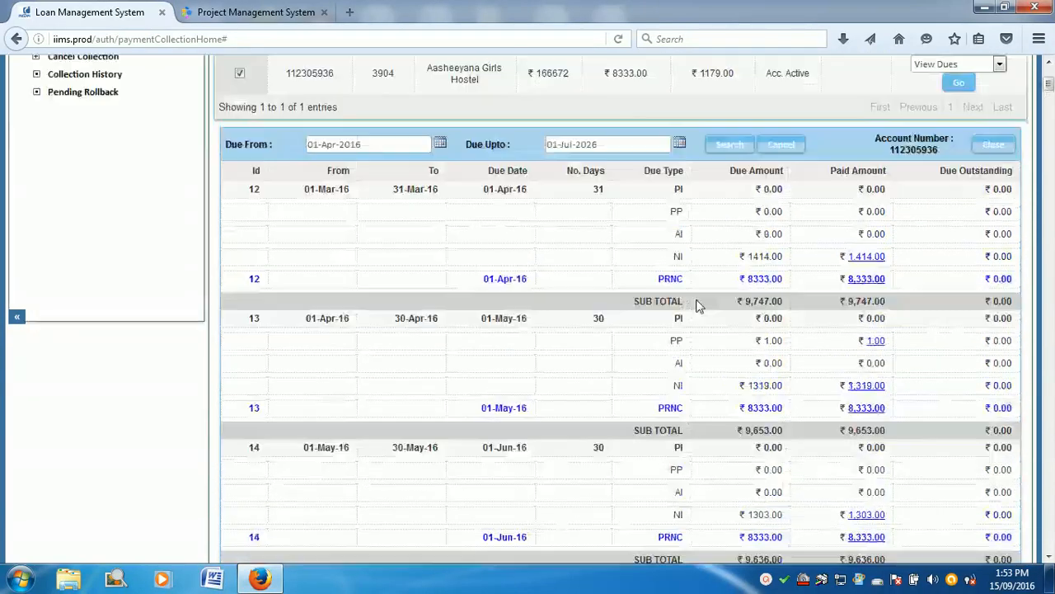
scroll(801, 317, up, 3)
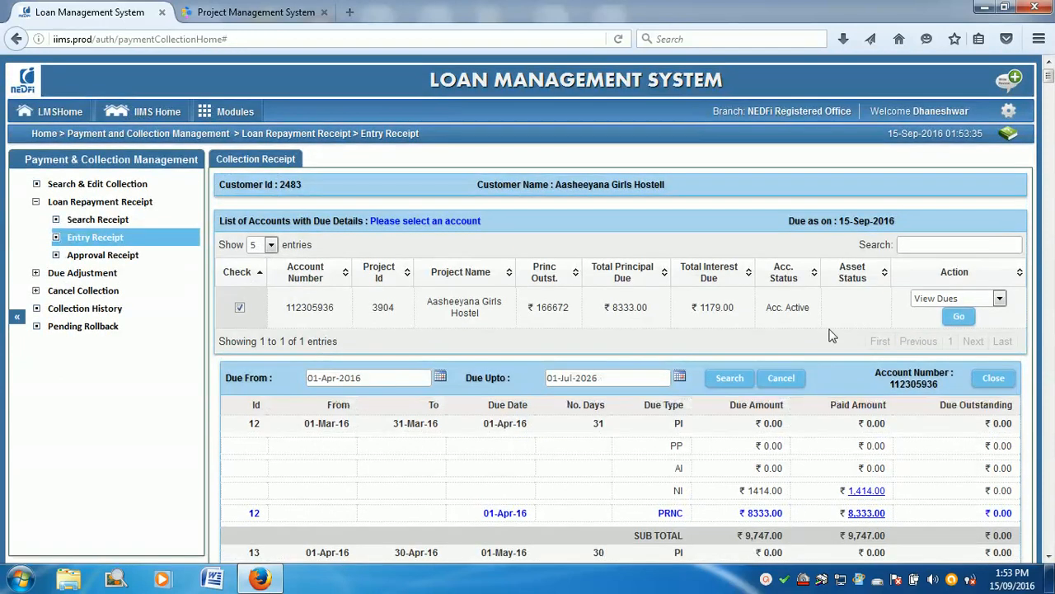
Step: Show the account's collection history with all entries listed
click(952, 299)
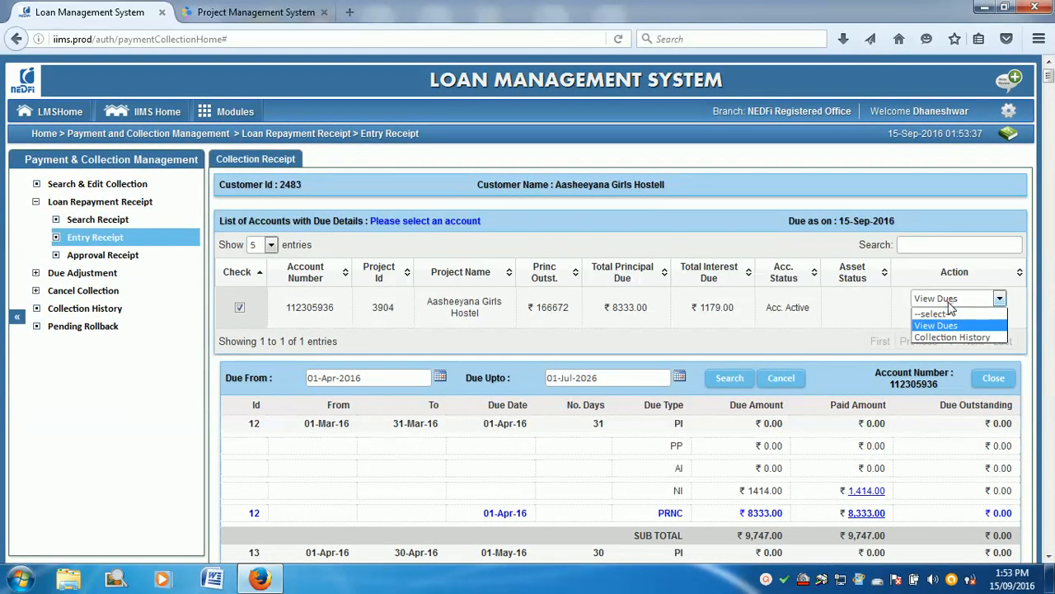
click(945, 335)
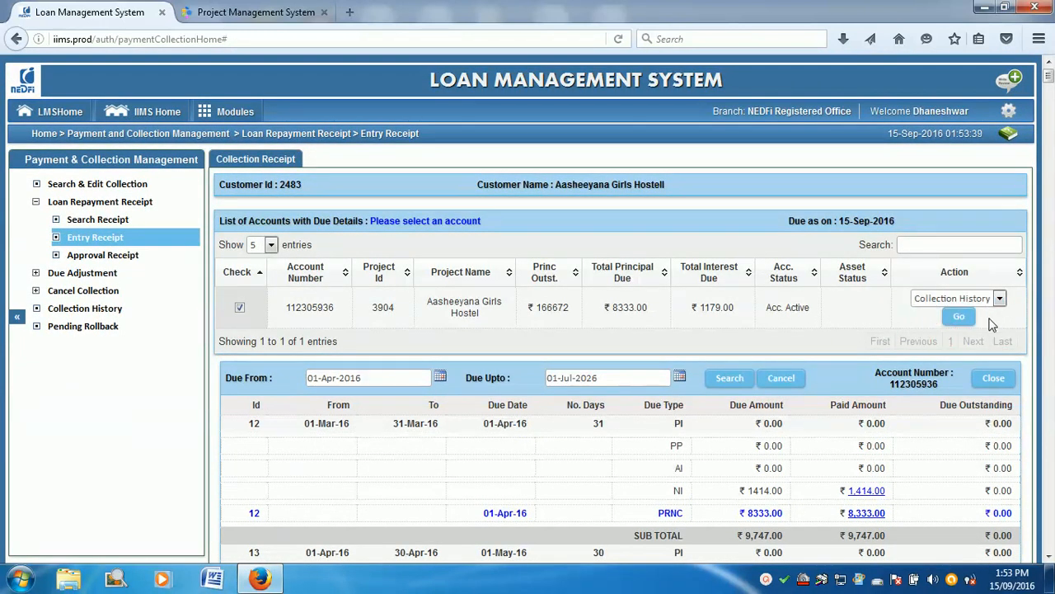
click(958, 321)
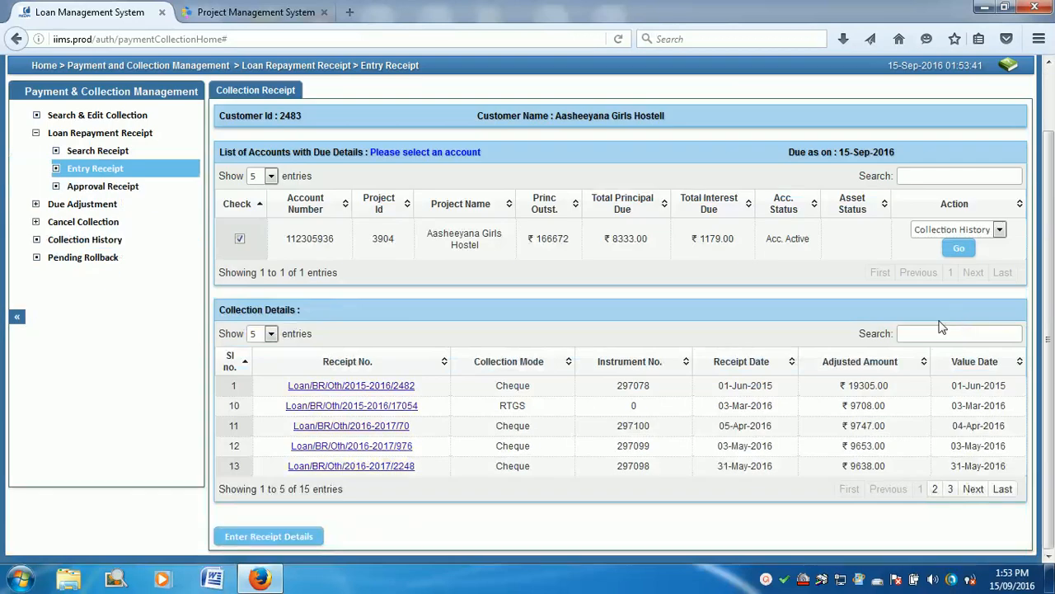
click(271, 333)
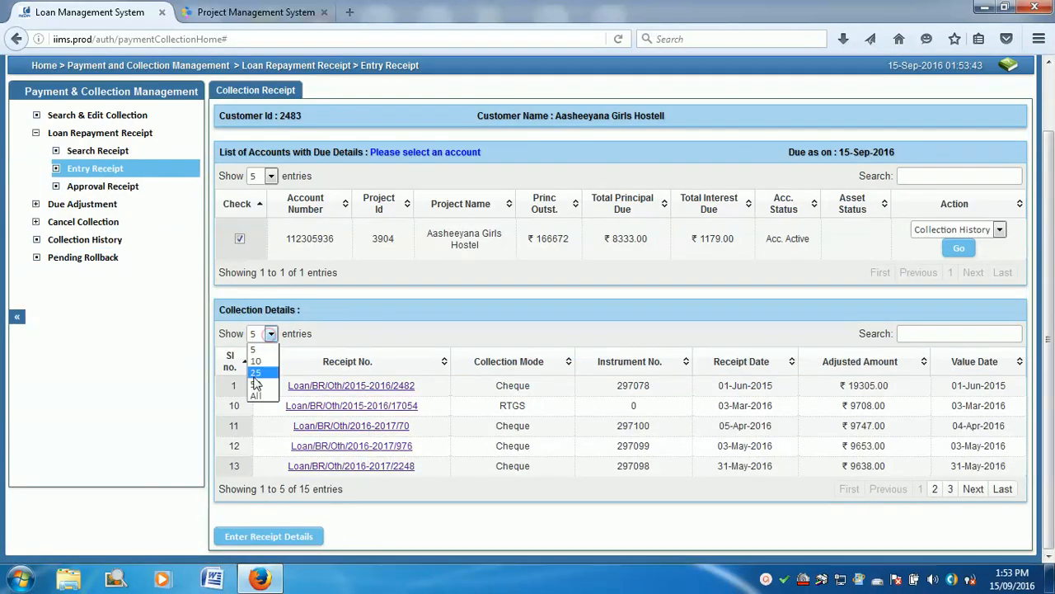
click(257, 398)
scroll(503, 404, down, 3)
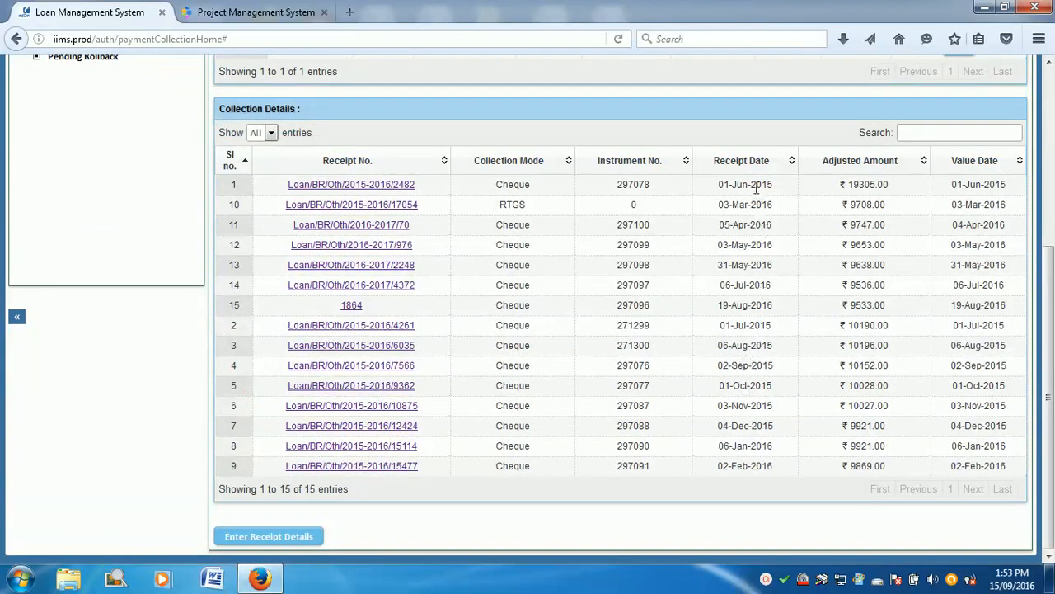
Step: Review the receipt dates of collections 8, 9, 13, 14 and 15 in the collection history
drag(785, 471, 721, 472)
drag(782, 451, 678, 453)
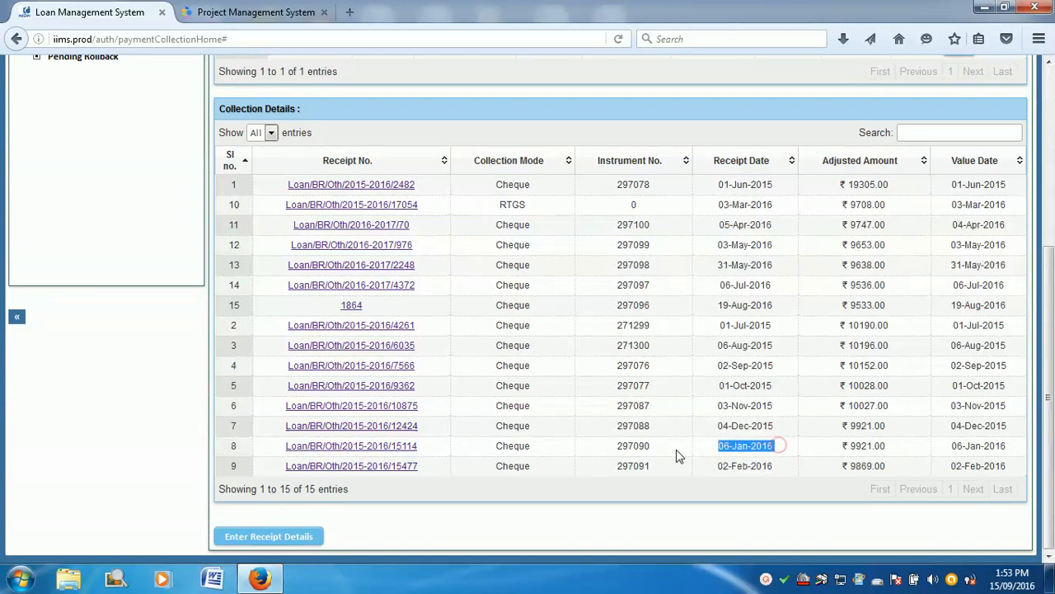
drag(780, 266, 713, 280)
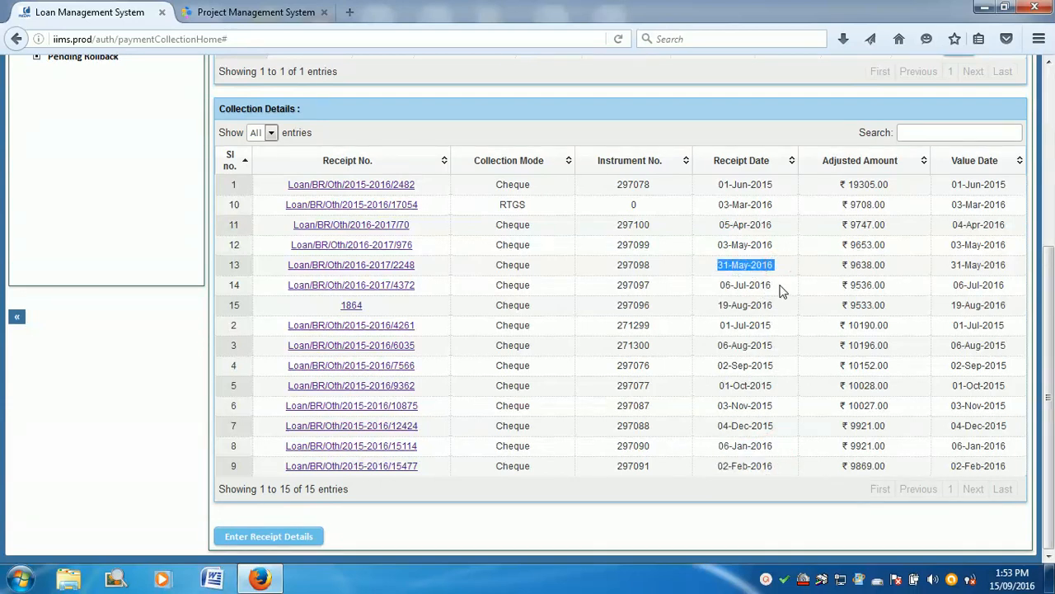
drag(782, 291, 719, 287)
drag(783, 306, 722, 320)
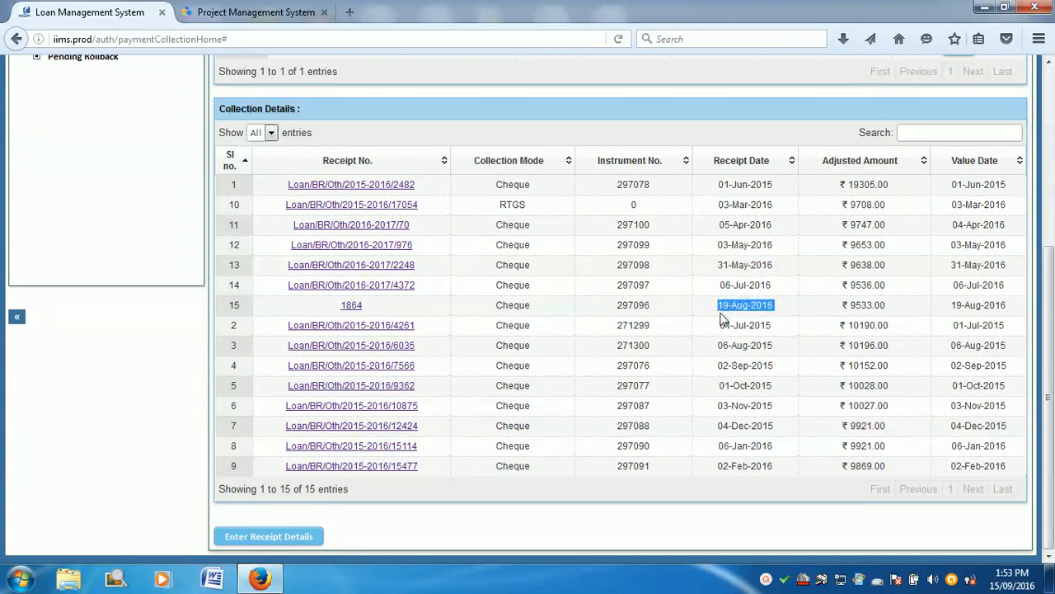
Step: Examine the receipt number, collection mode, instrument, dates and adjusted amount of collections 14 and 15
drag(783, 290, 283, 283)
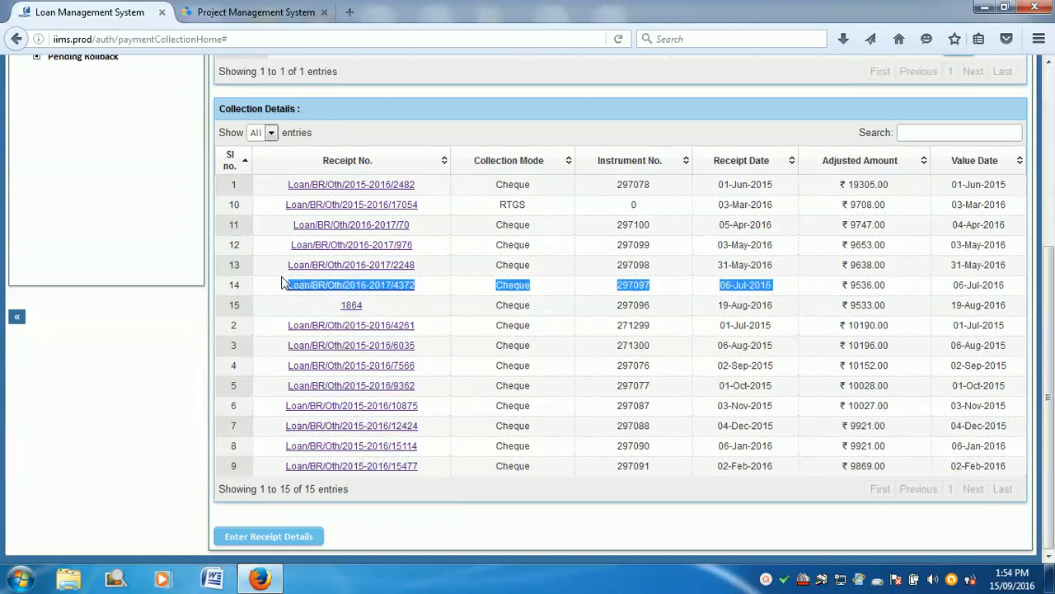
click(779, 291)
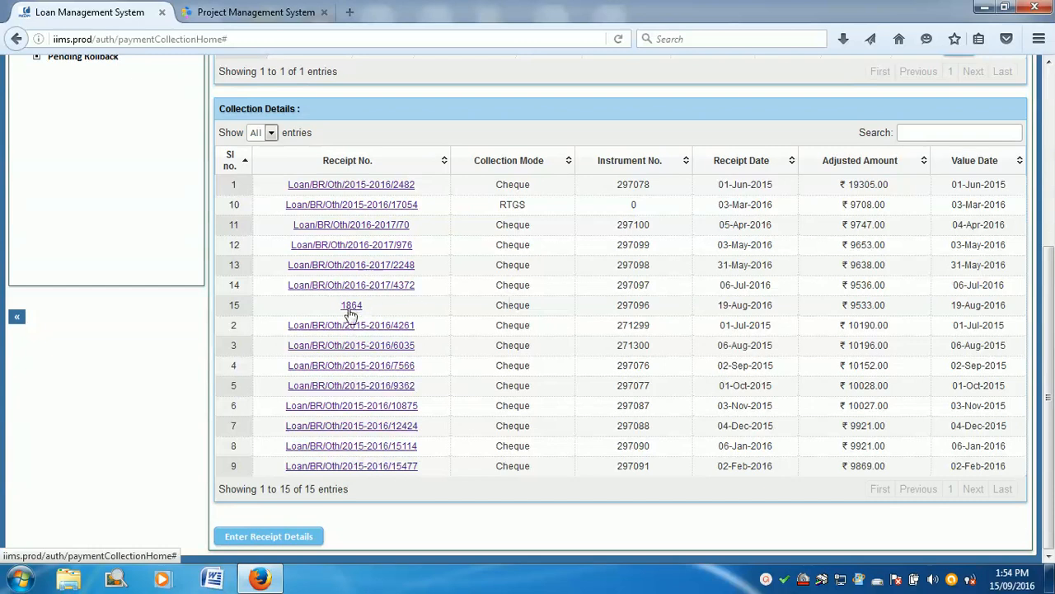
drag(782, 304, 494, 305)
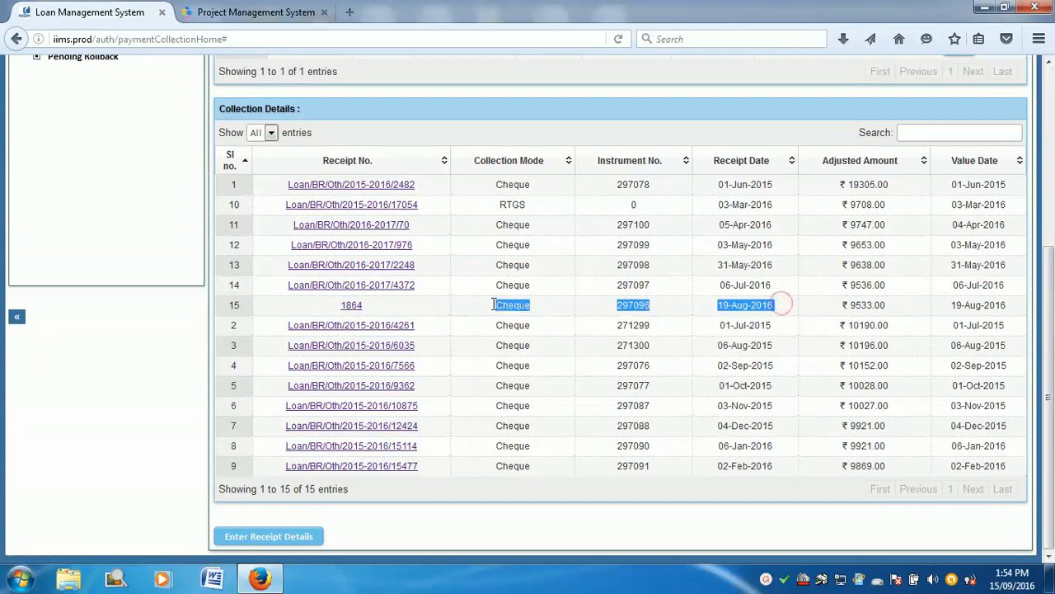
click(328, 306)
drag(328, 308, 999, 308)
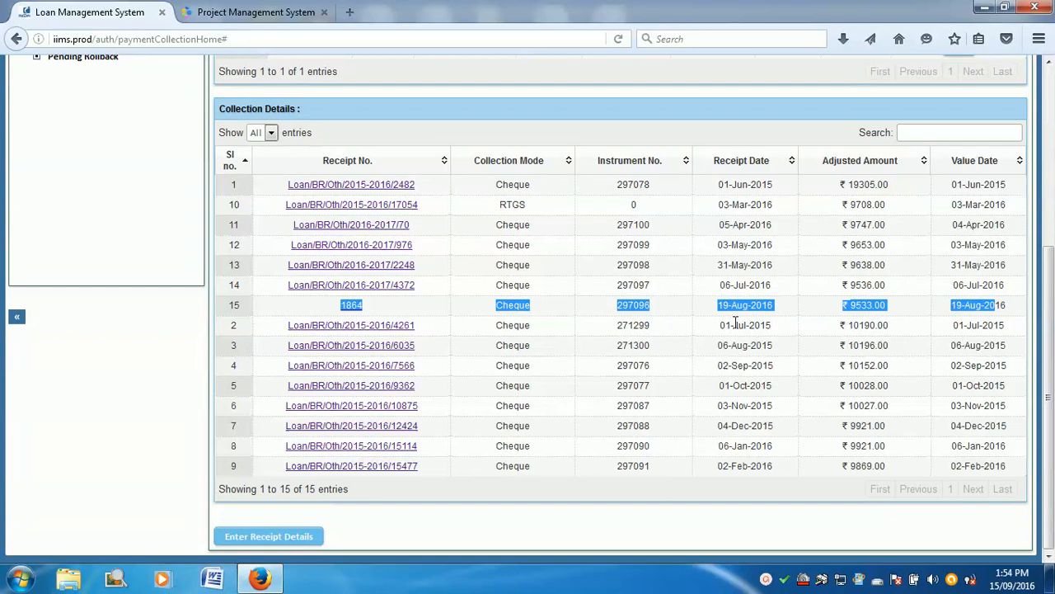
click(783, 308)
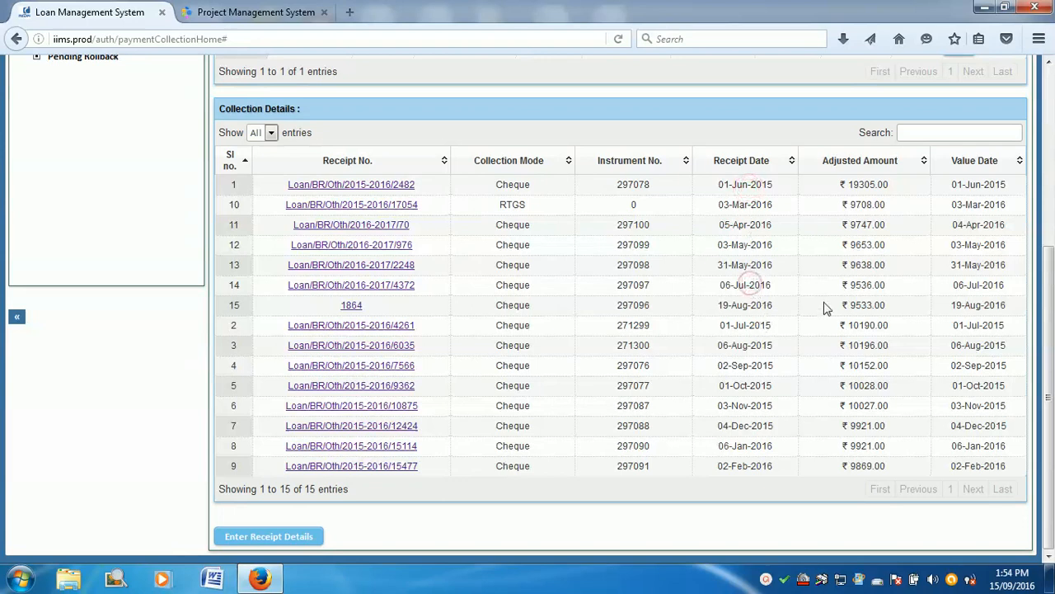
Step: Start entering the receipt details, with NEDFi Registered Office as the branch and Normal as the receipt type
scroll(825, 301, up, 5)
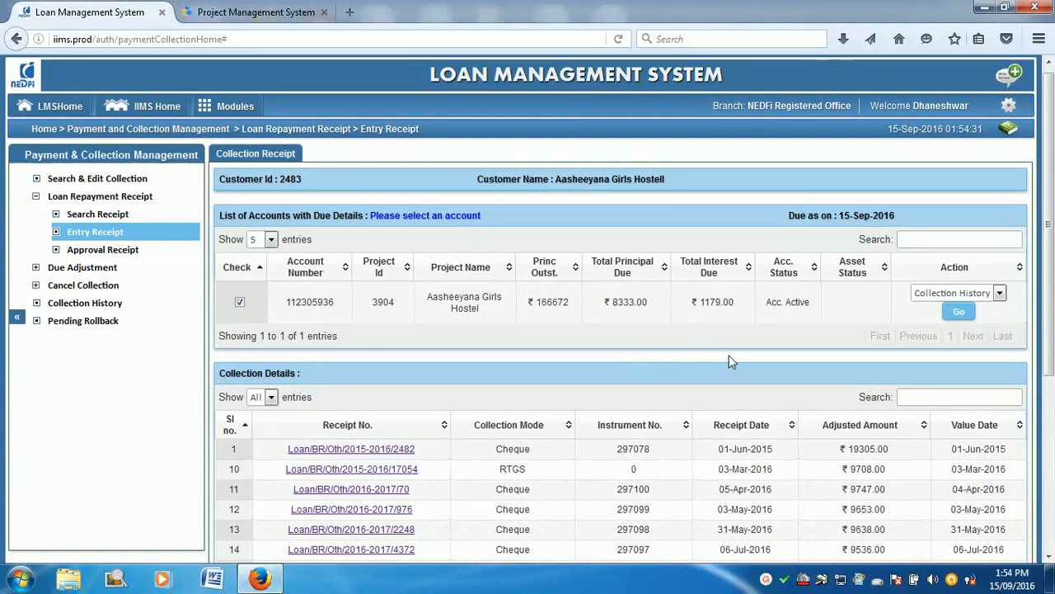
scroll(921, 321, down, 5)
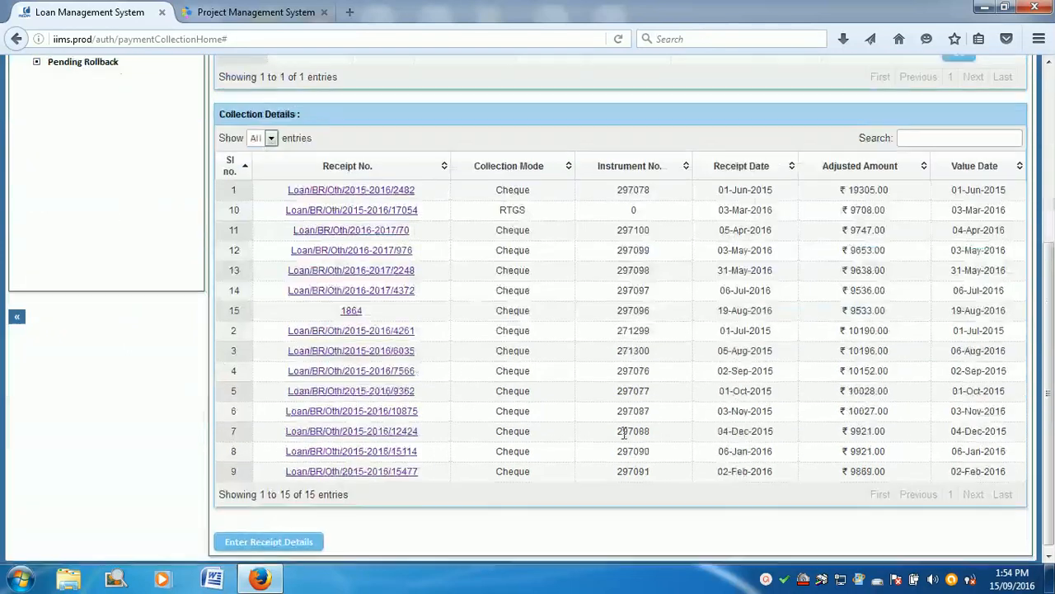
click(288, 537)
scroll(673, 432, up, 7)
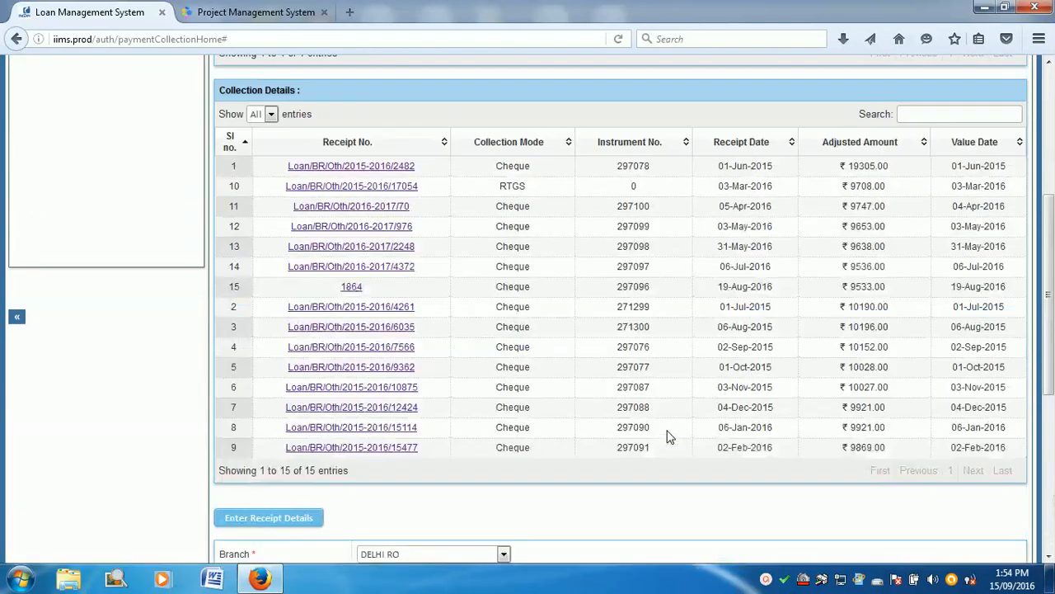
scroll(718, 421, down, 7)
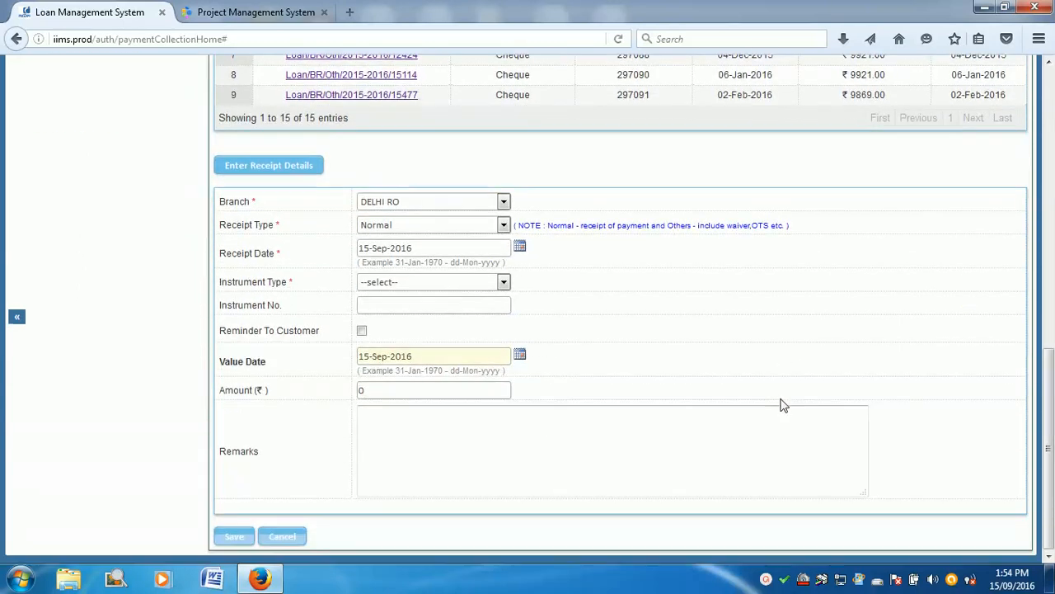
click(501, 203)
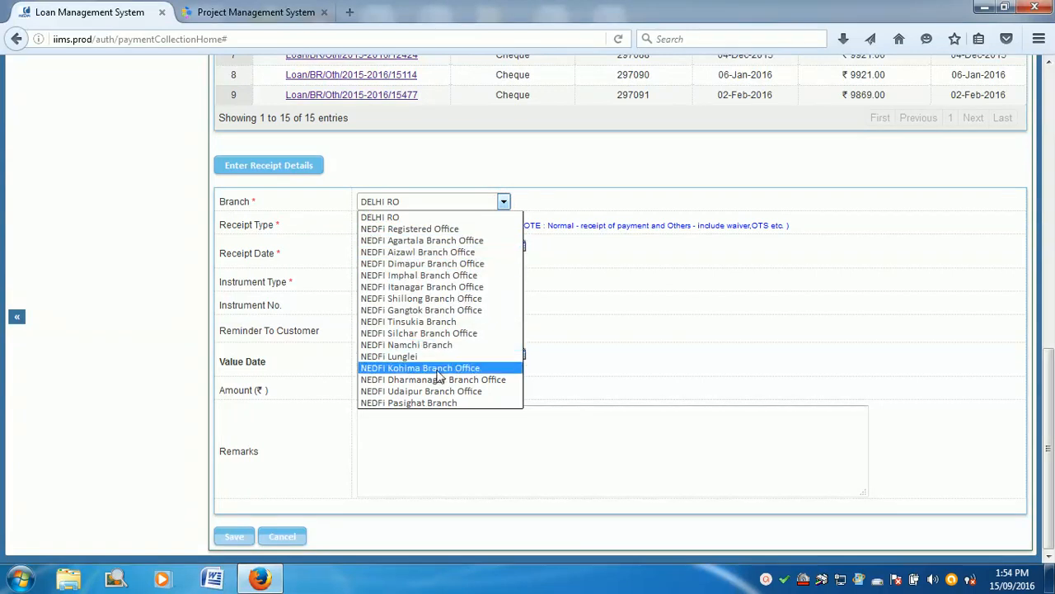
click(447, 228)
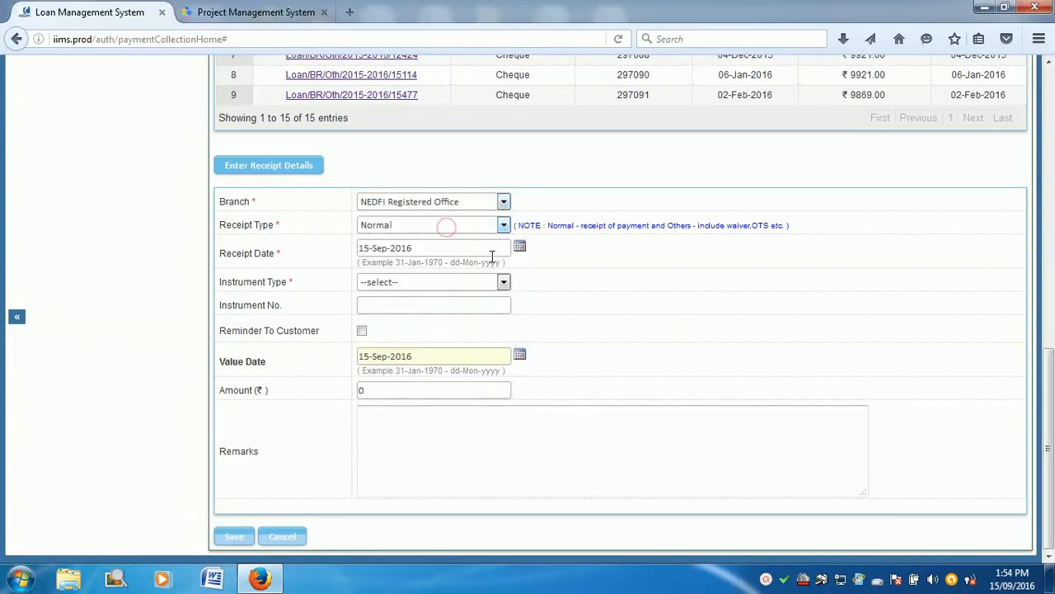
click(505, 226)
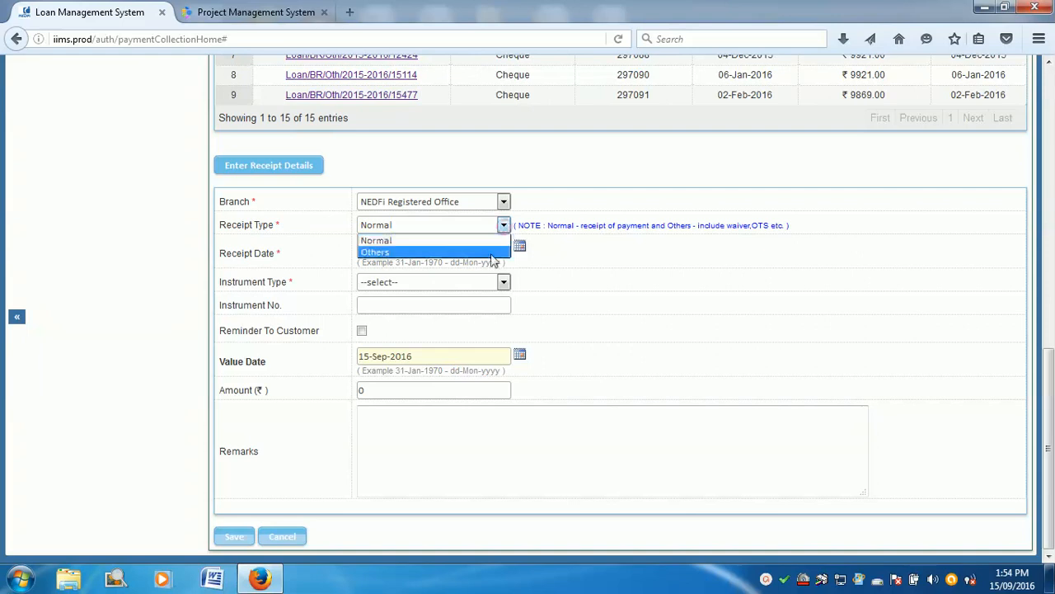
click(484, 241)
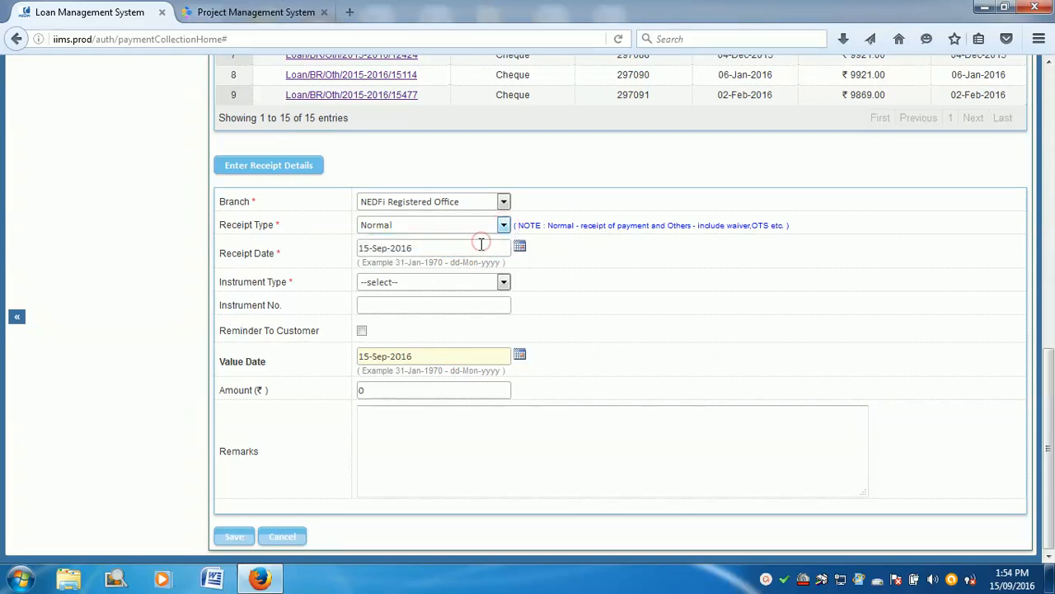
Step: Set the receipt date to 02-Sep-2016 and the instrument type to Cheque
click(519, 247)
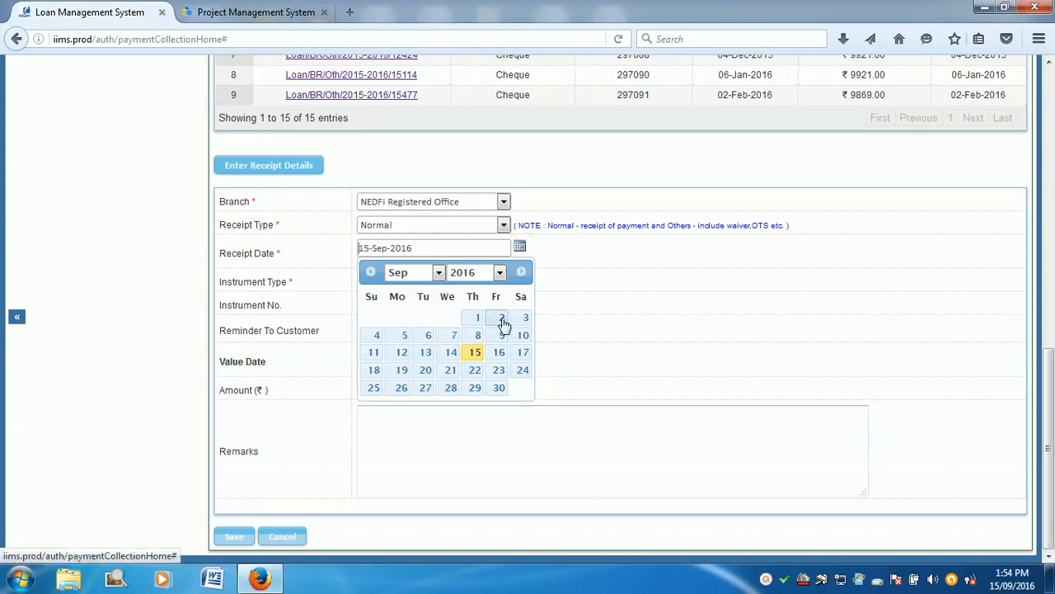
click(501, 318)
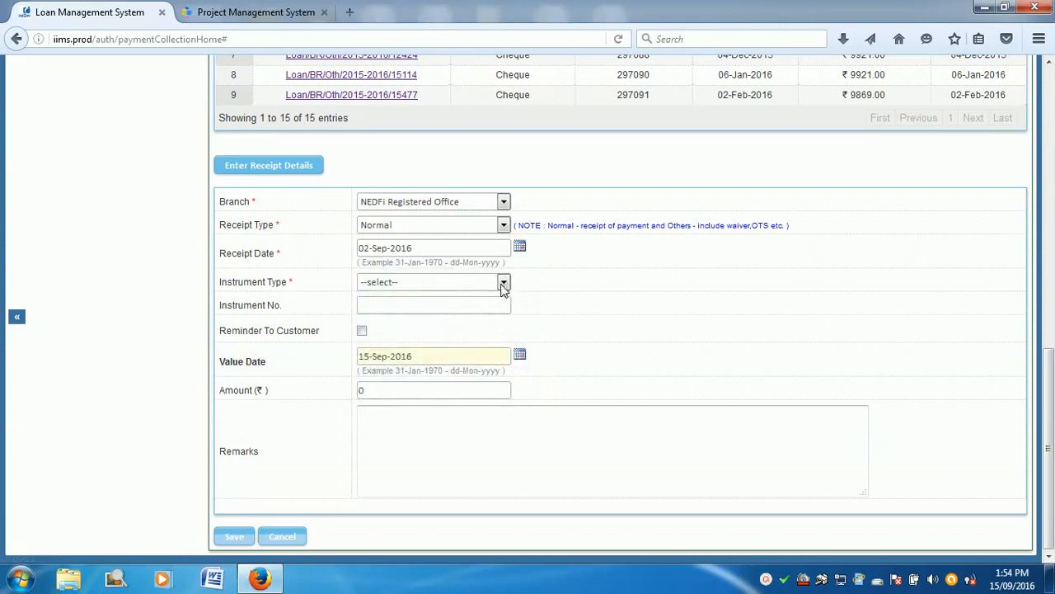
click(503, 283)
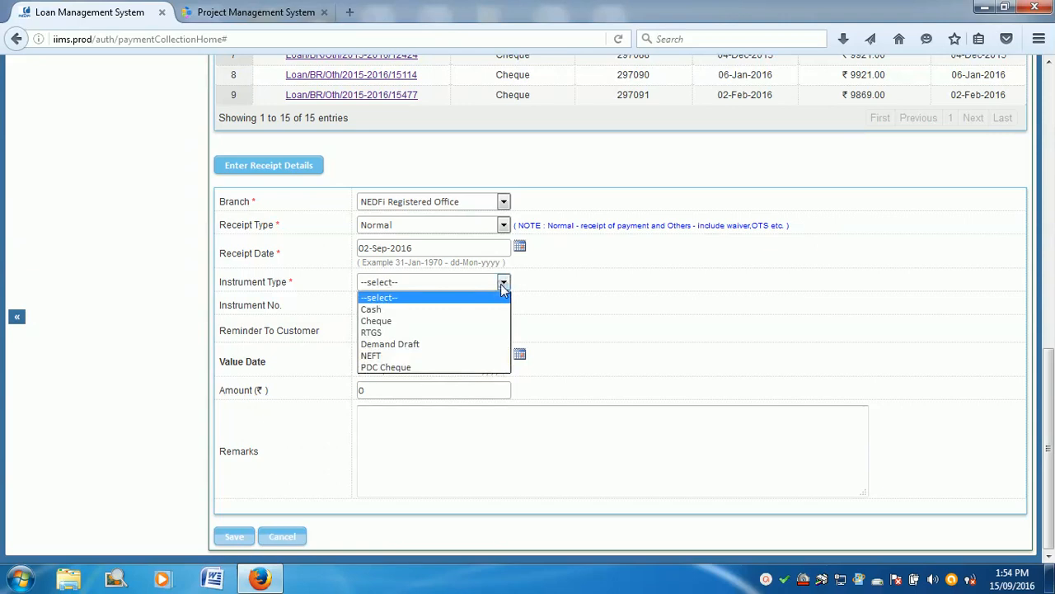
click(474, 323)
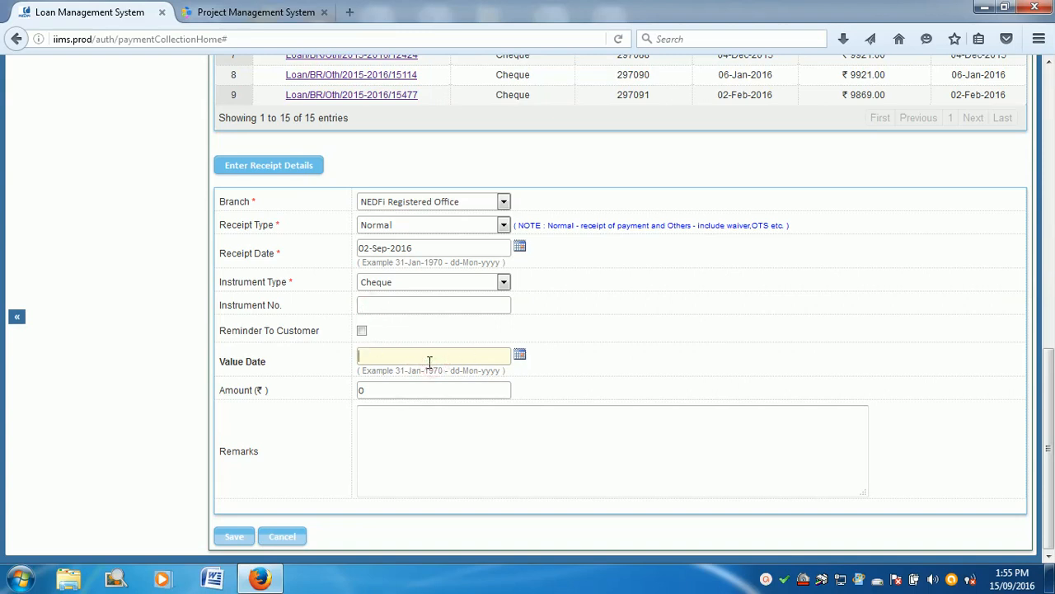
Step: Set the receipt's value date to 02-Sep-2016 and its amount to 9500
click(520, 356)
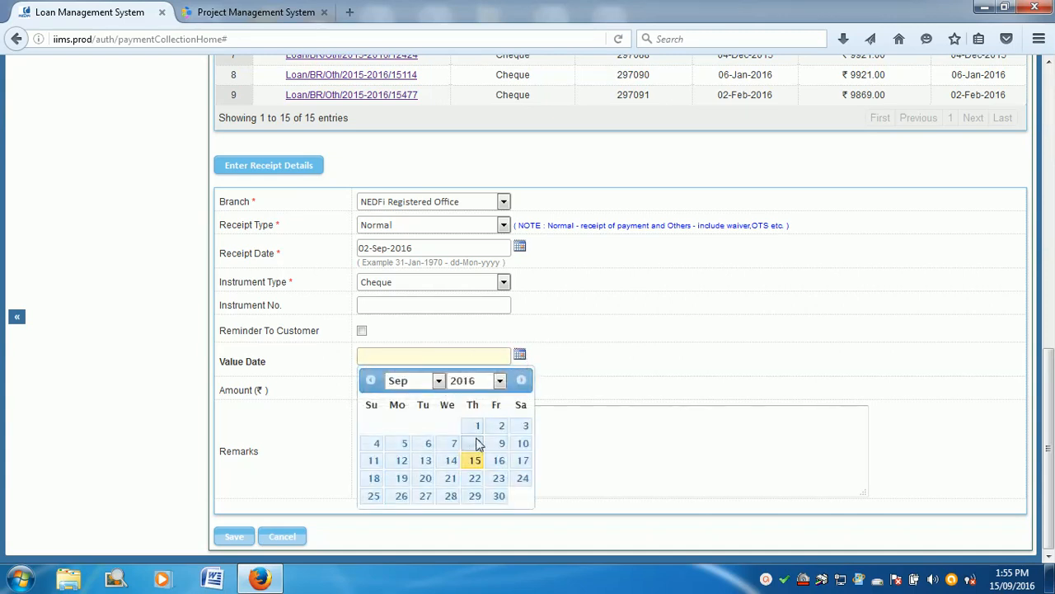
click(502, 425)
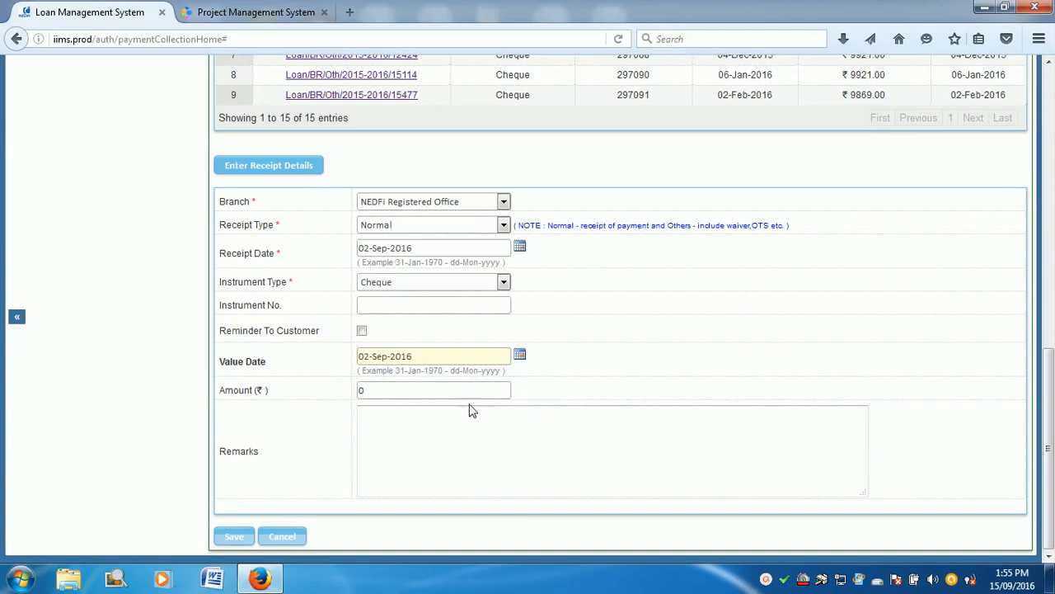
double_click(380, 391)
text(9500)
Step: Enter "receipt of Rs.9,500/- against due" as the receipt's remarks
click(382, 419)
text(receipt)
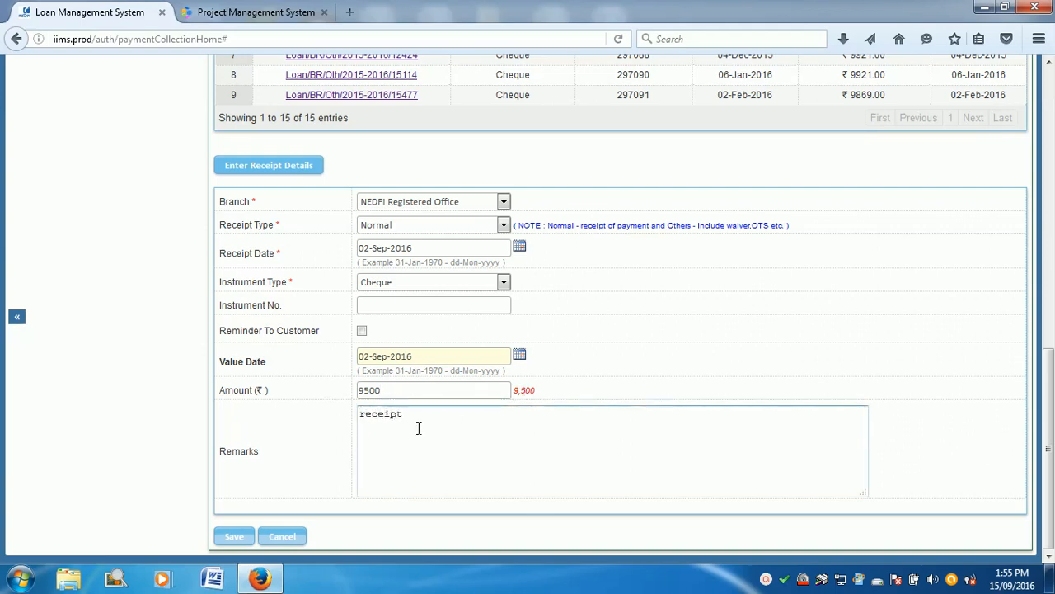
key(BackSpace)
key(BackSpace)
text(of Rs.9.,500/- against due)
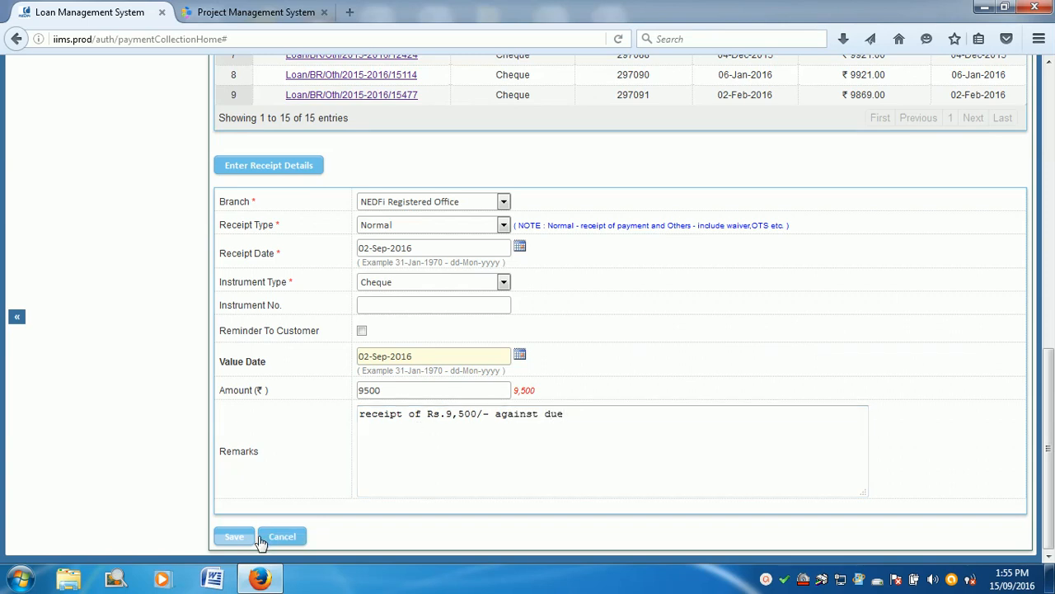
Step: Save the loan receipt after checking its receipt date and amount in the confirmation
click(234, 538)
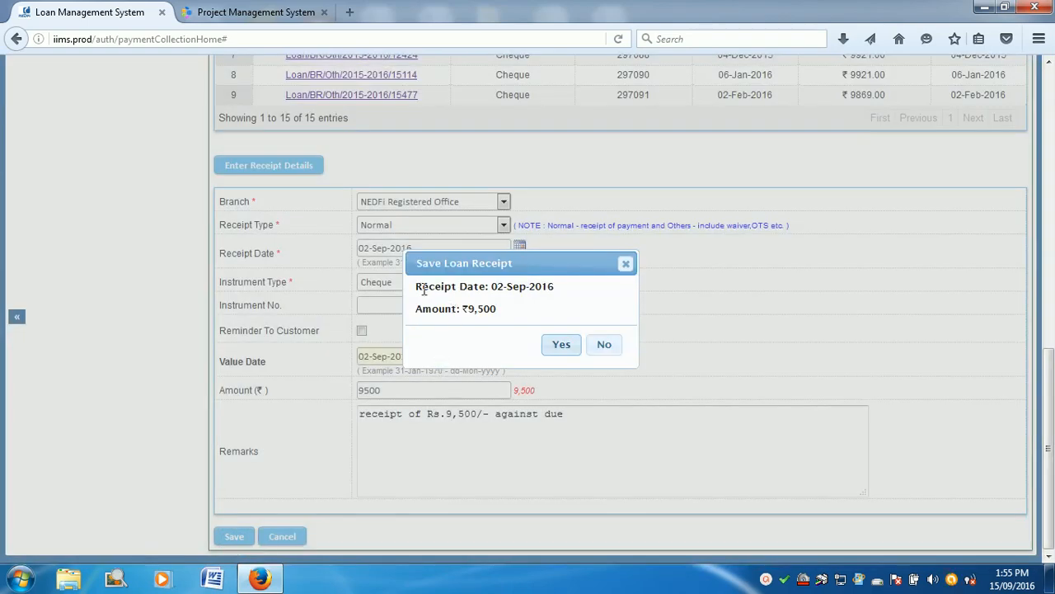
drag(416, 286, 556, 284)
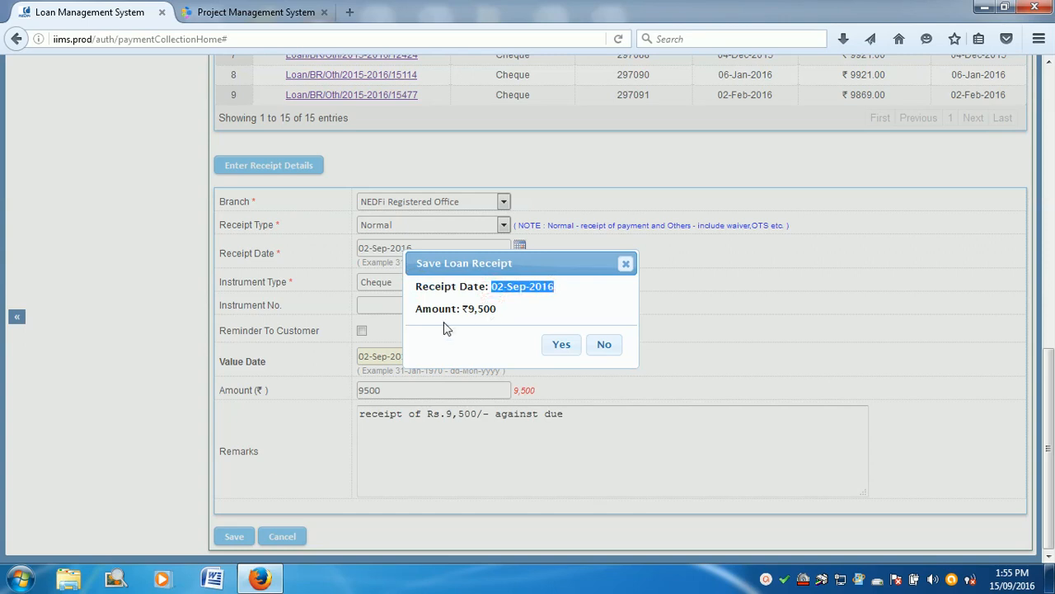
drag(416, 308, 496, 309)
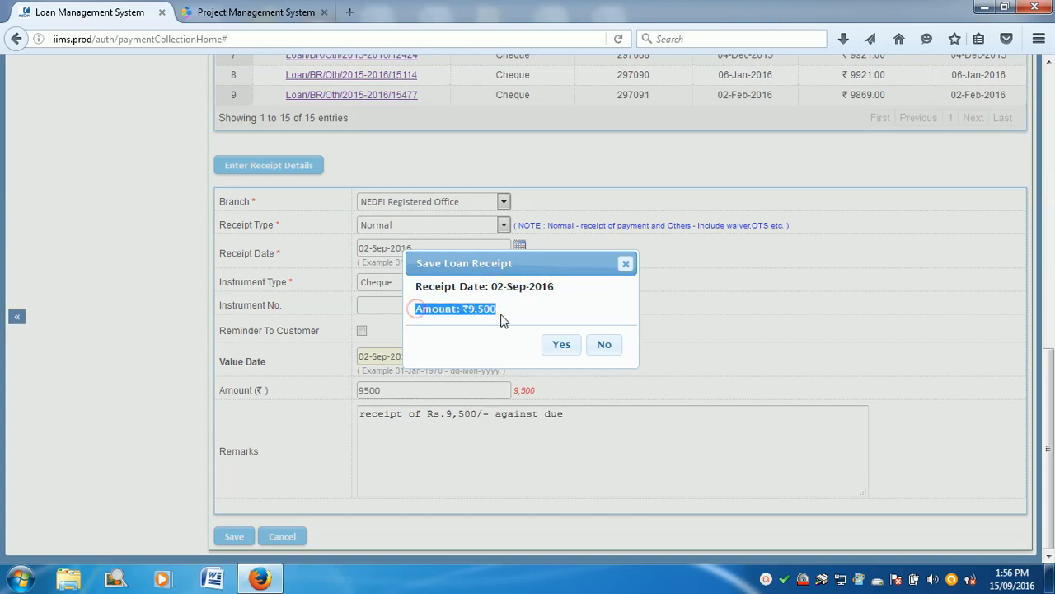
click(562, 346)
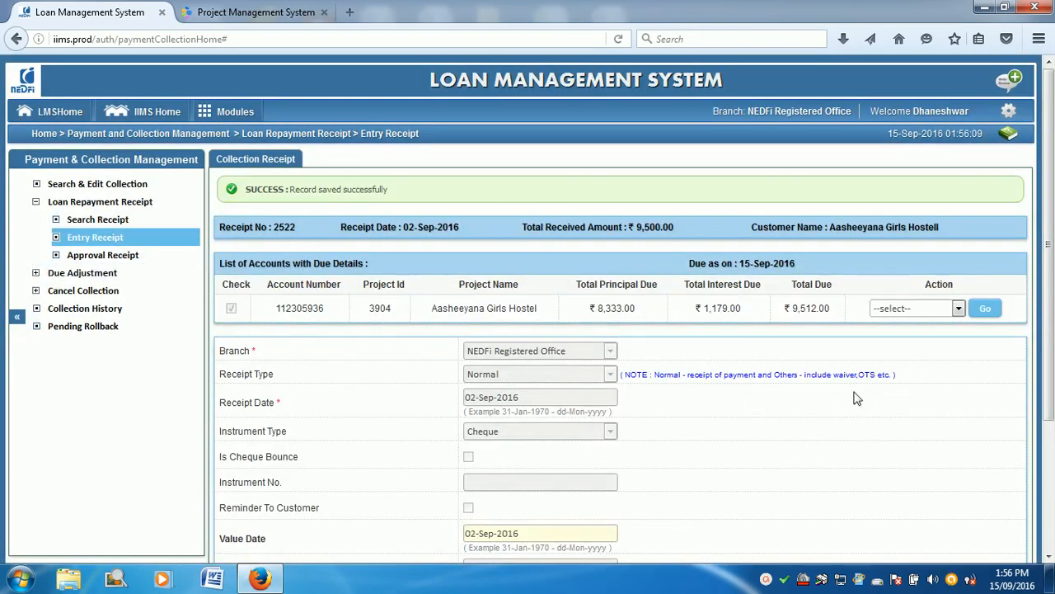
Step: Open the saved receipt for editing and try PDC Cheque as its instrument type
scroll(857, 399, down, 3)
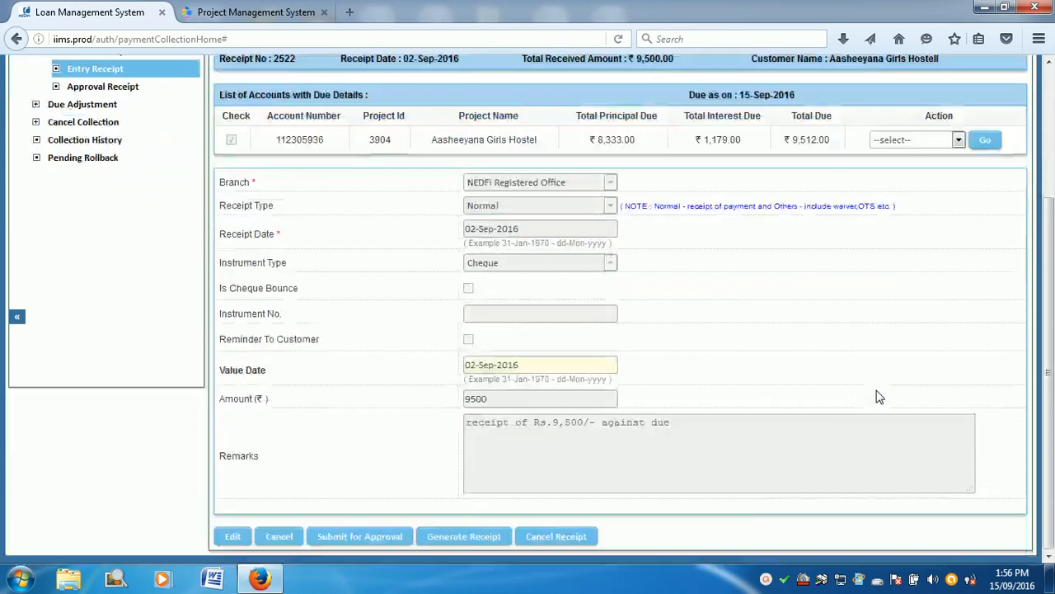
click(232, 536)
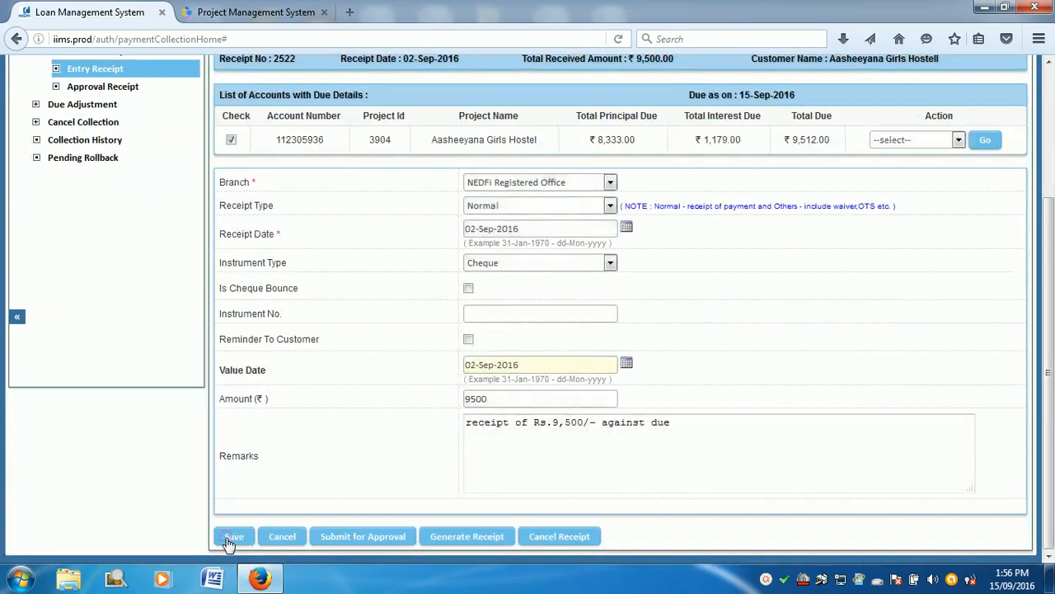
click(611, 264)
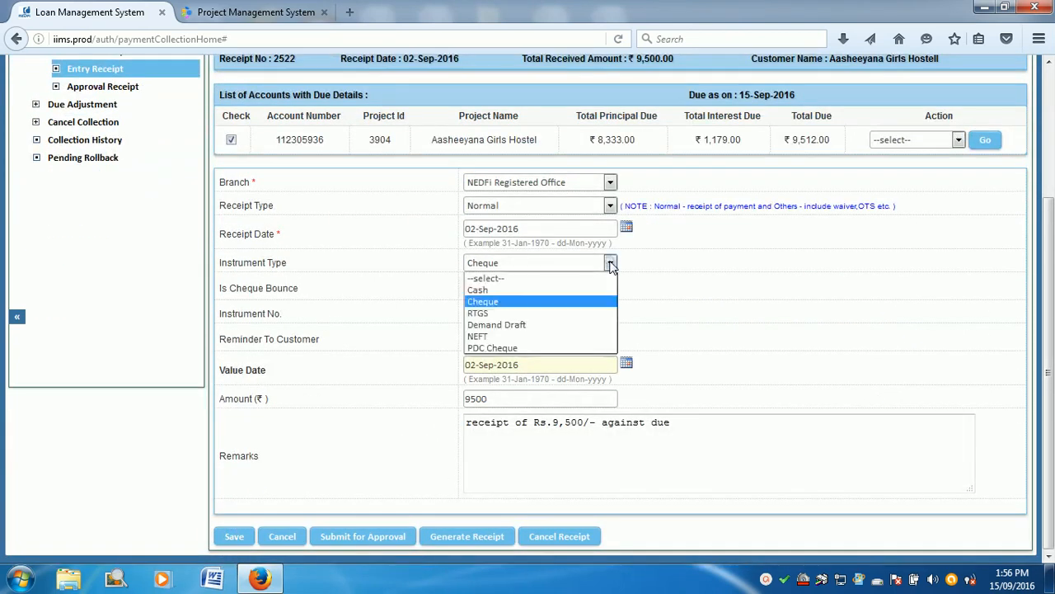
click(520, 348)
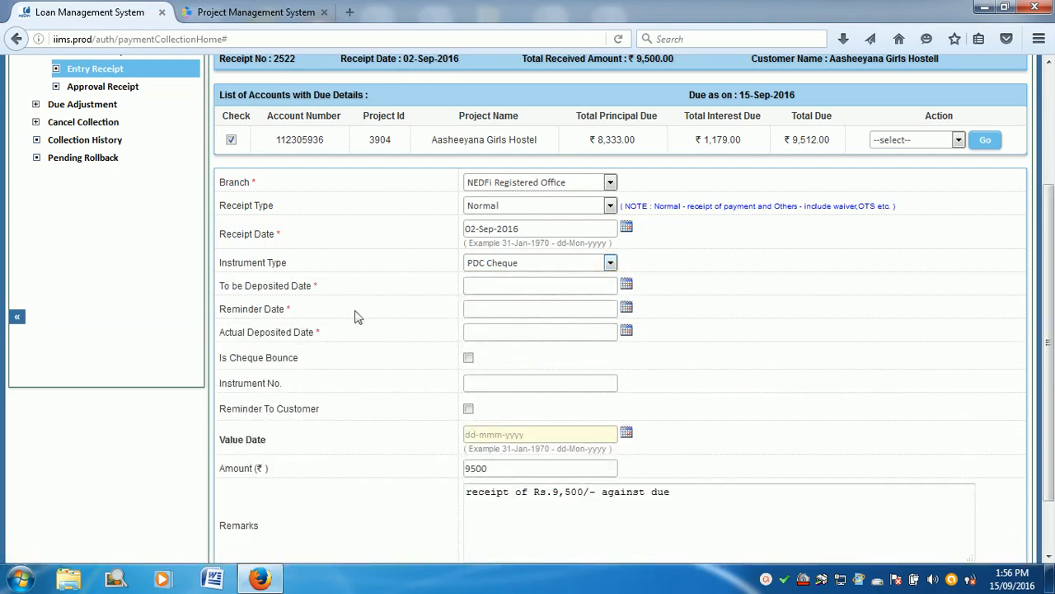
Step: Review the date fields for a PDC cheque and toggle the cheque bounce option on and off to view its details fields
drag(221, 286, 347, 279)
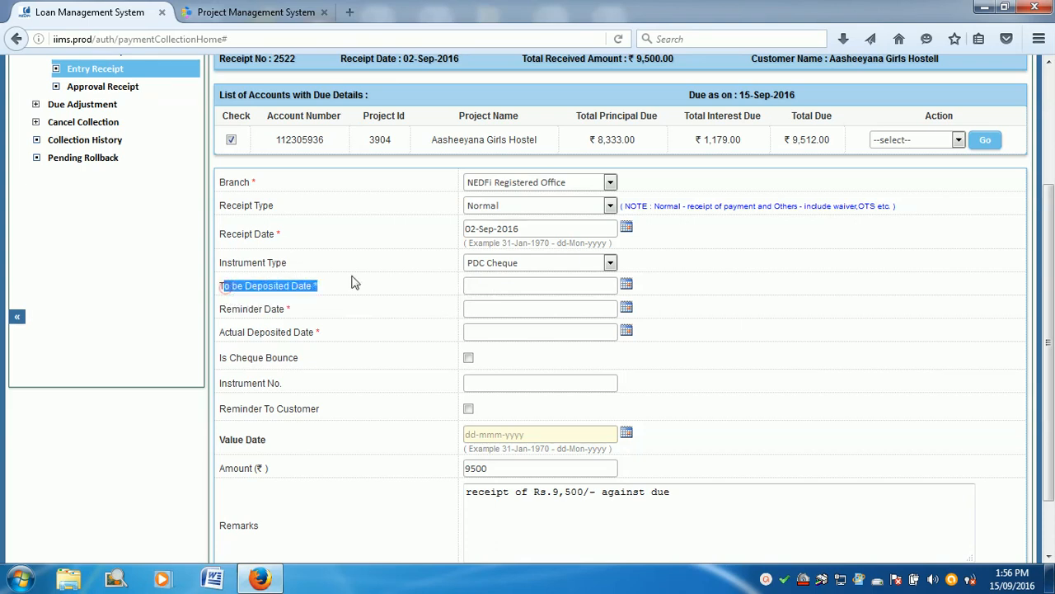
drag(226, 311, 313, 317)
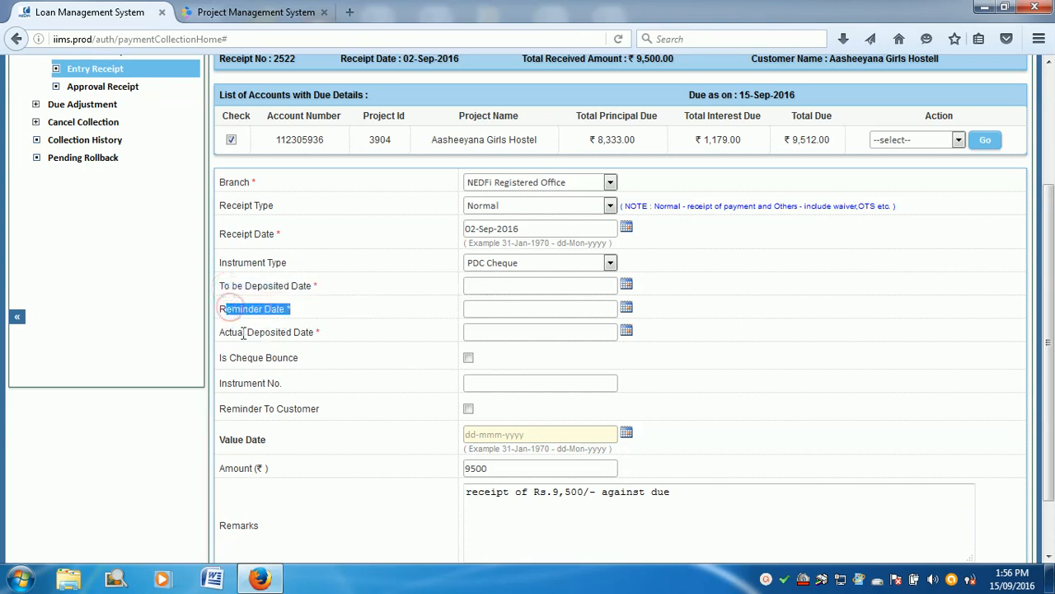
drag(244, 332, 410, 339)
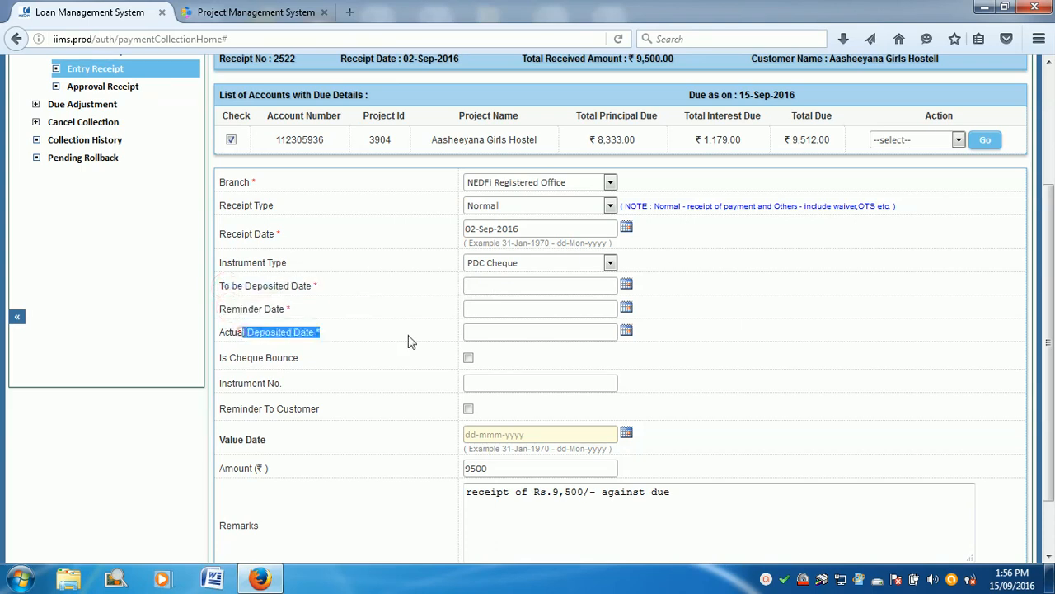
click(467, 360)
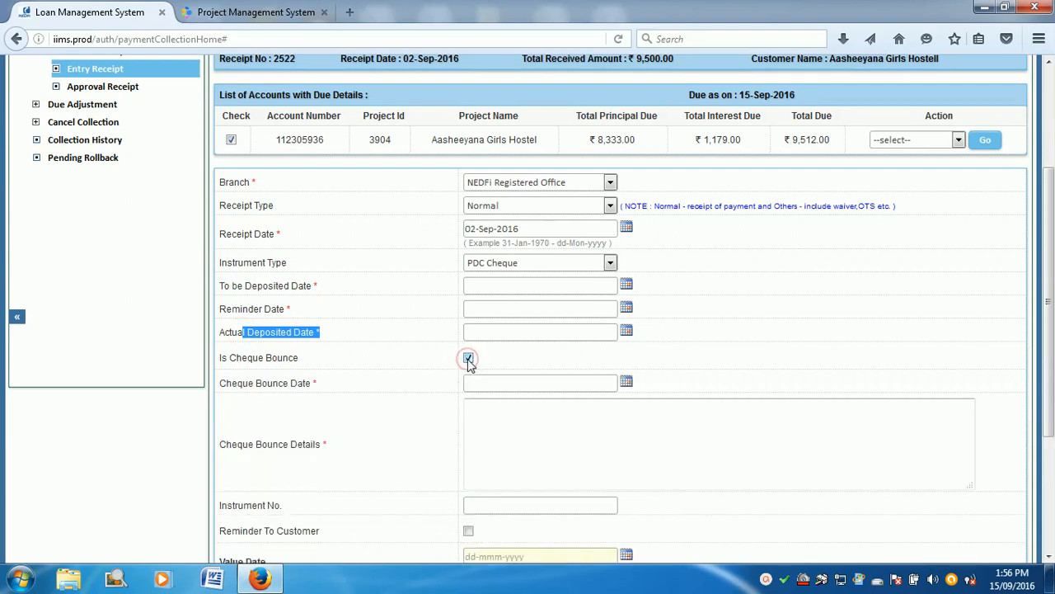
click(467, 359)
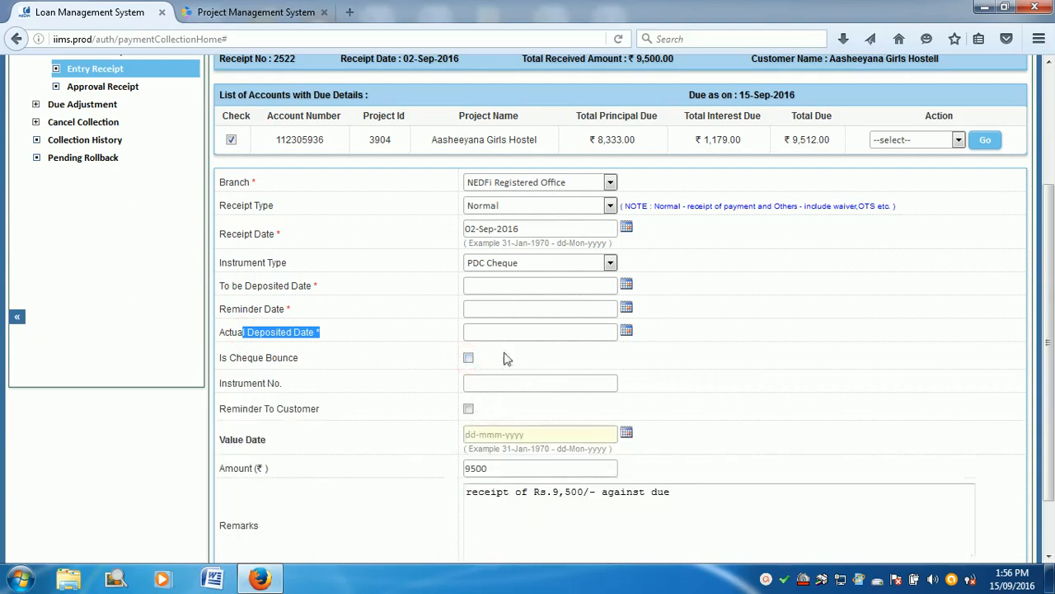
Step: Set the instrument type to Cheque and save the receipt, confirming the save
click(610, 264)
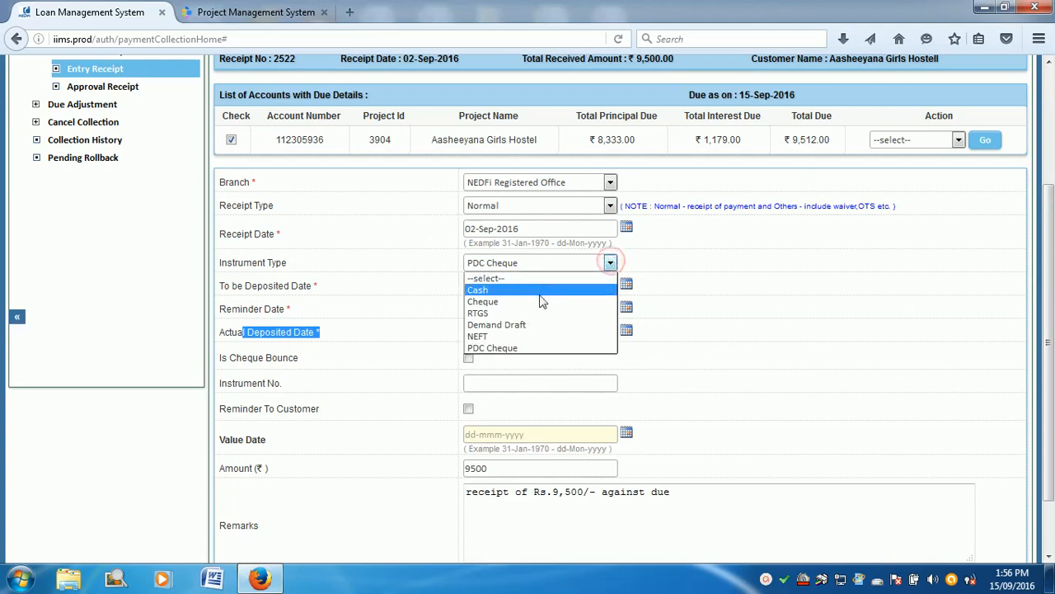
click(537, 302)
click(237, 537)
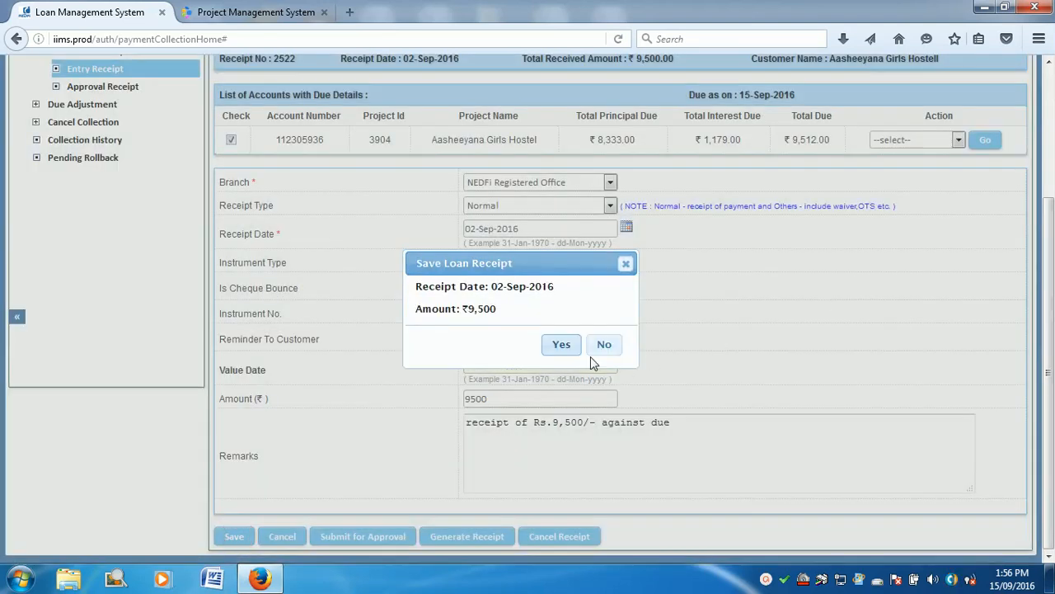
click(560, 344)
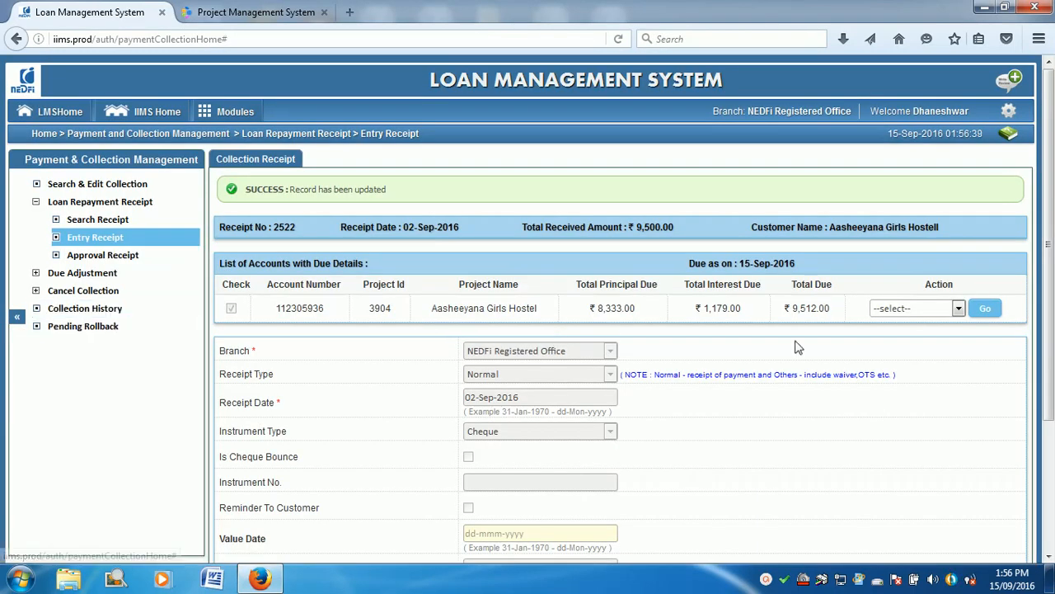
Step: Check the updated receipt, reopen it for editing and set its value date to 02-Sep-2016
scroll(726, 436, down, 3)
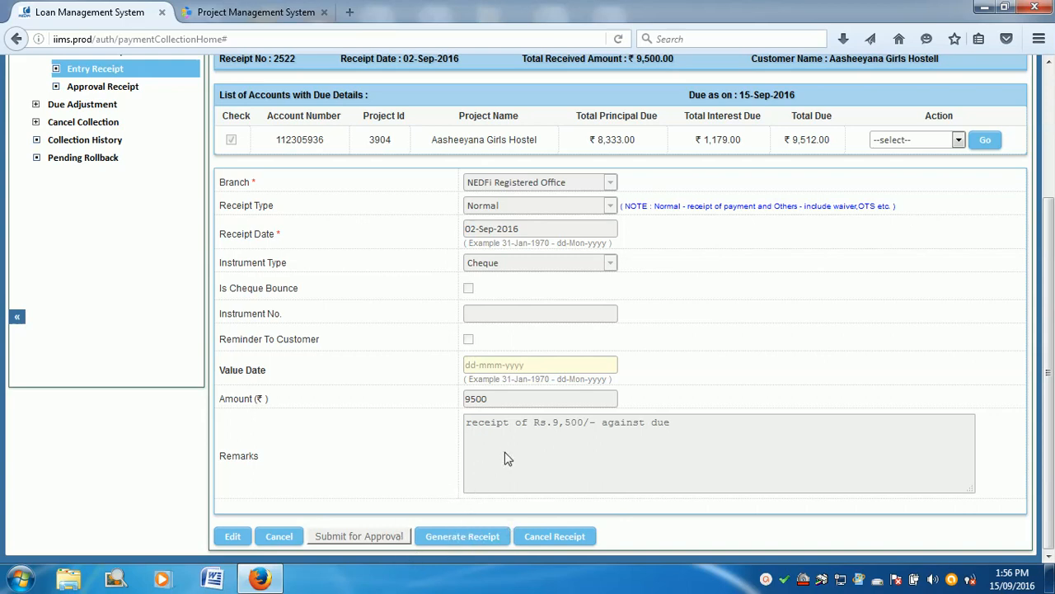
scroll(617, 427, up, 3)
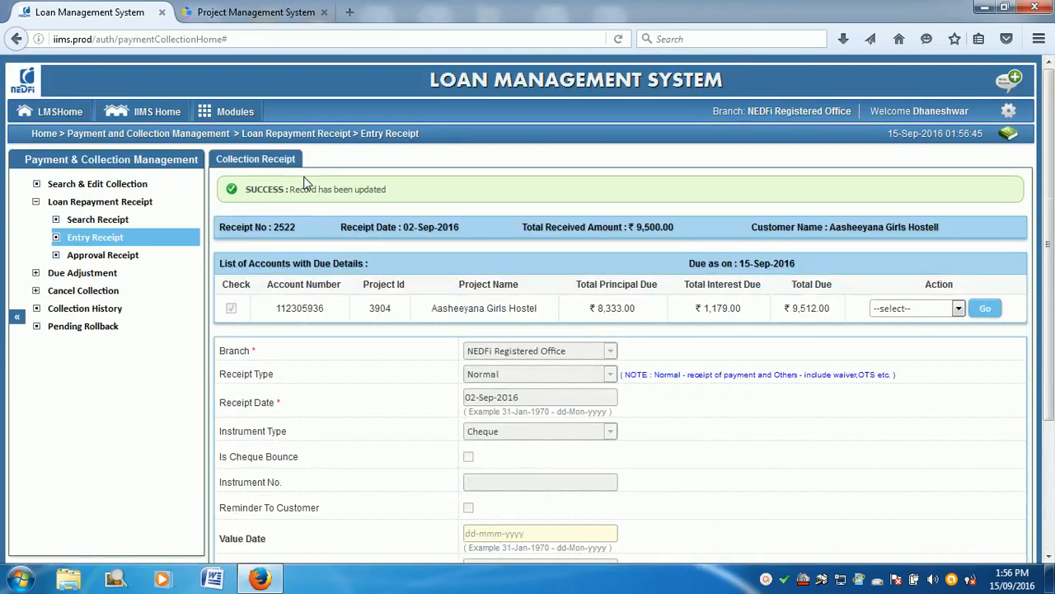
scroll(697, 478, down, 3)
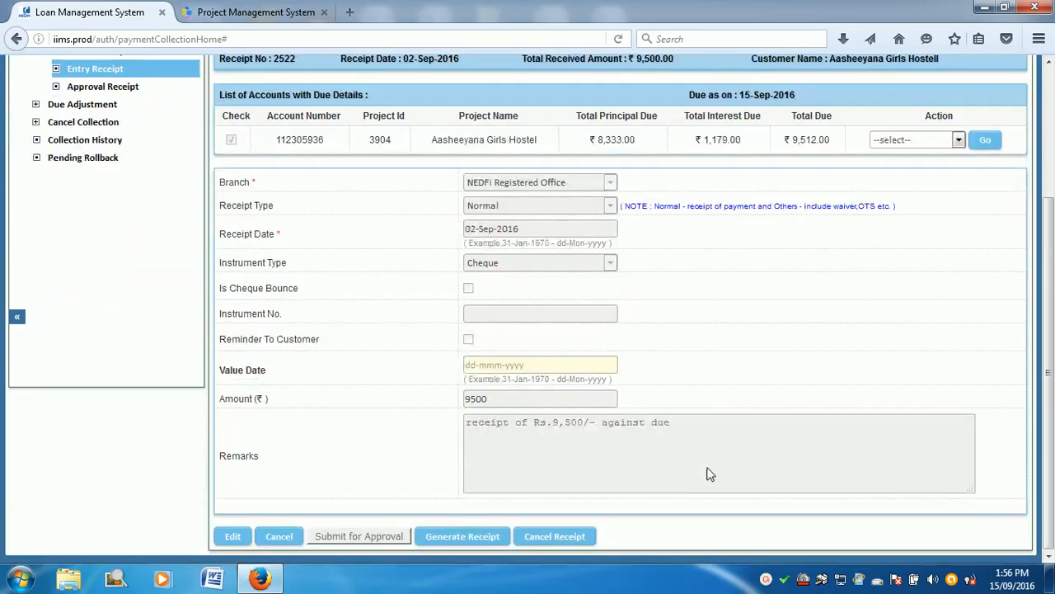
click(361, 537)
click(229, 540)
click(626, 363)
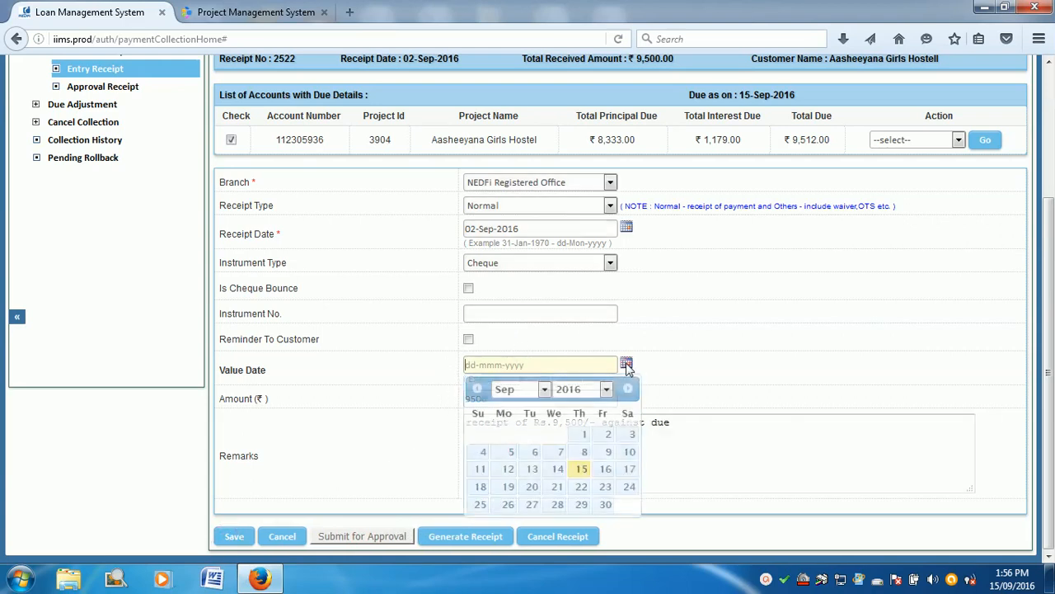
click(609, 436)
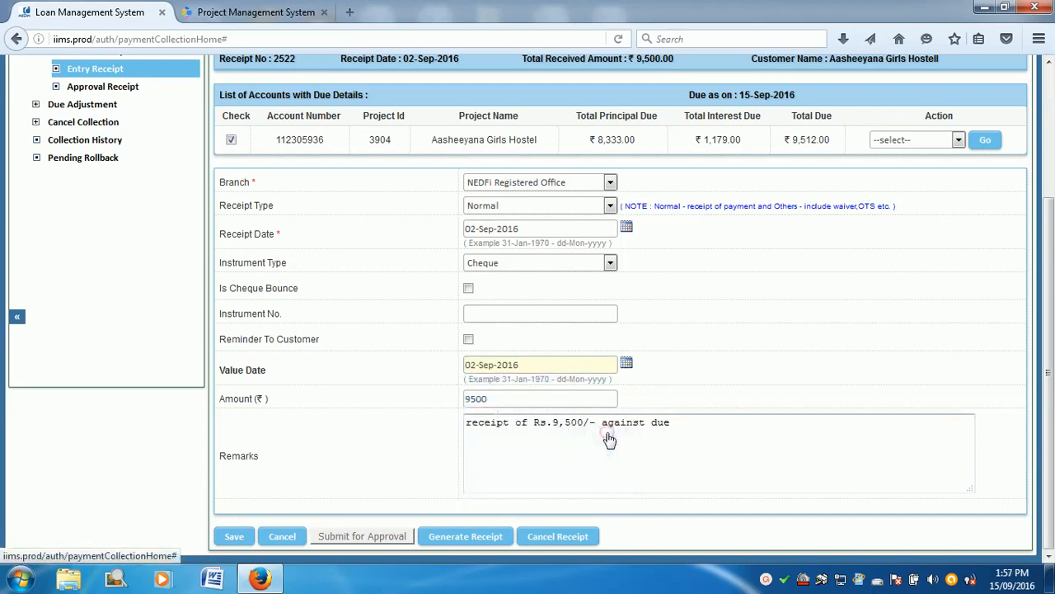
Step: Save the edited receipt and submit it for approval
click(234, 538)
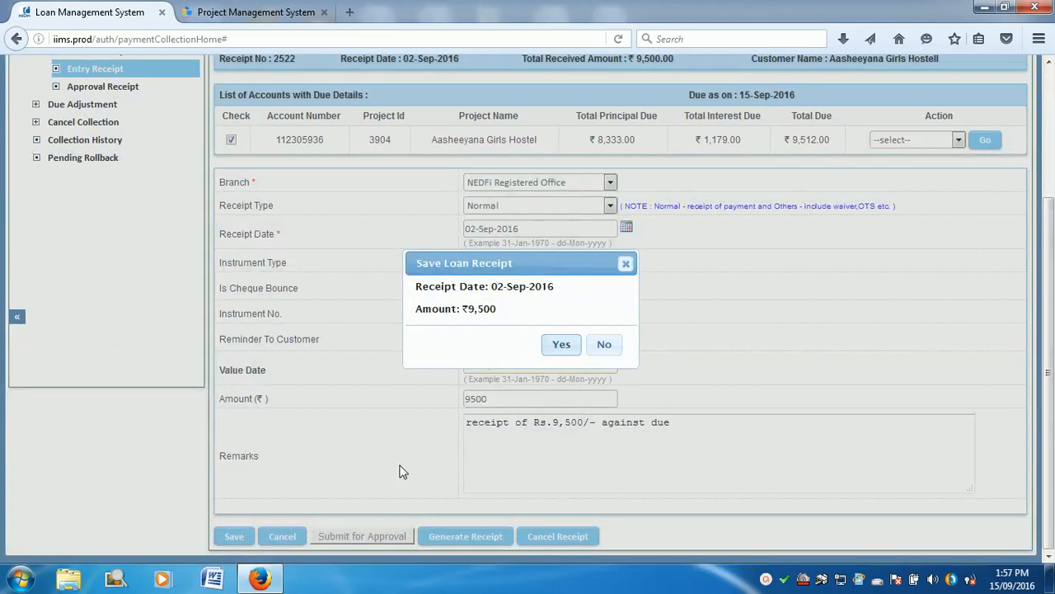
click(558, 346)
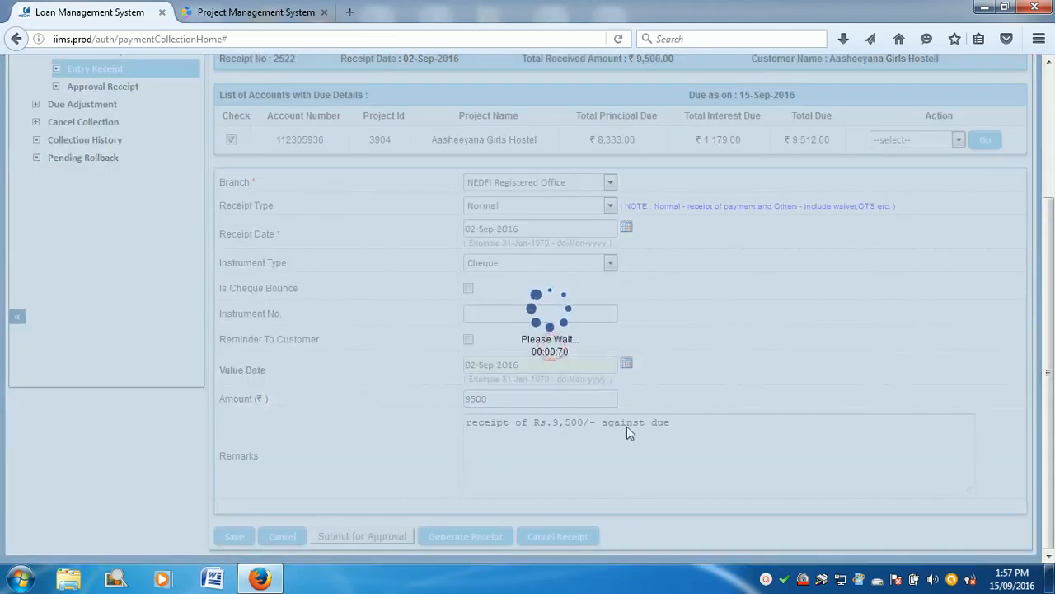
scroll(615, 450, down, 3)
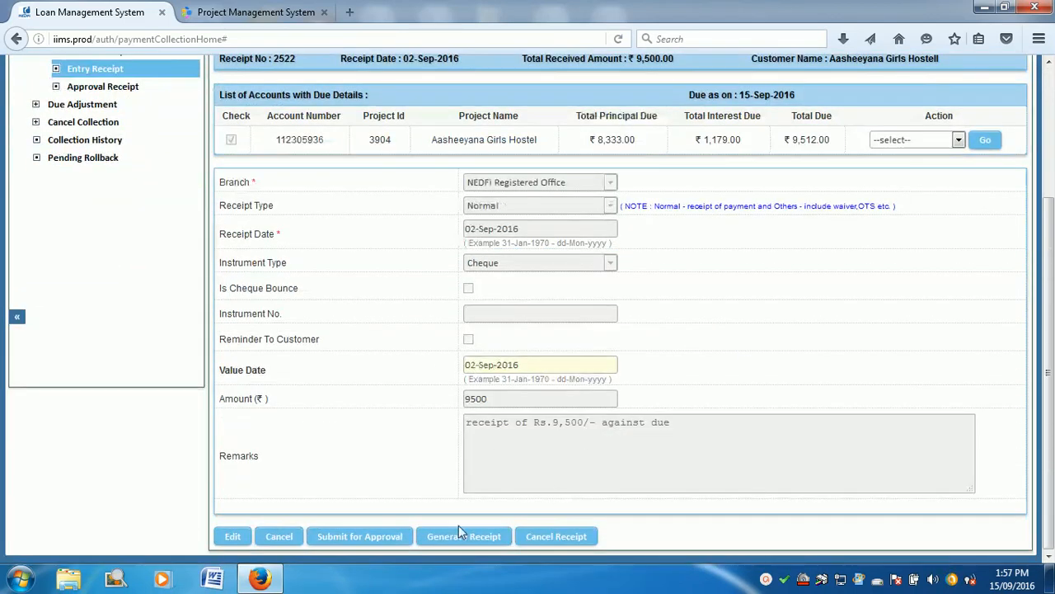
click(369, 544)
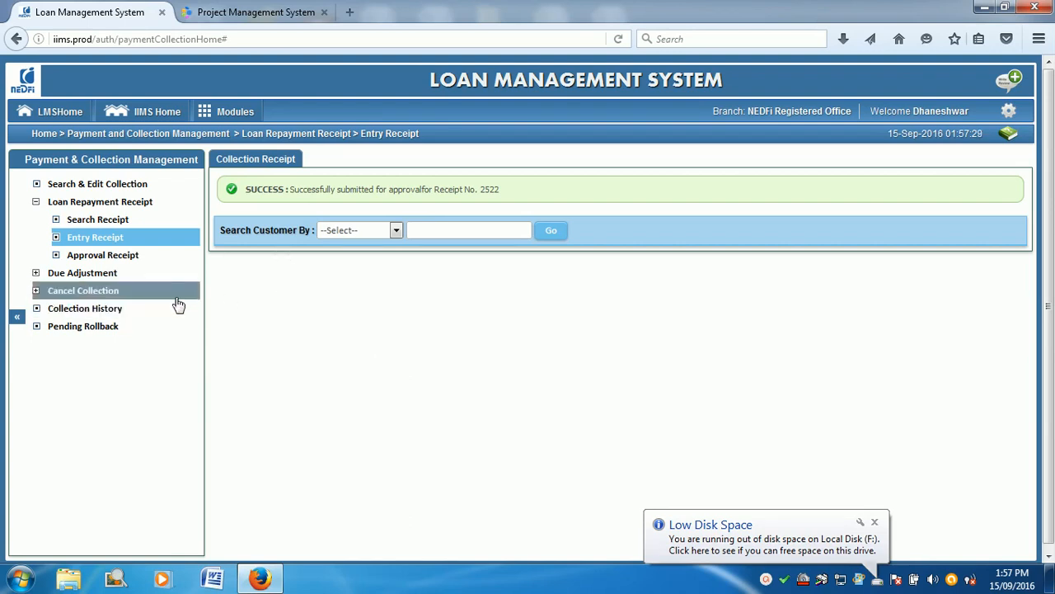
Step: Open the Aasheeyana Girls Hostell receipt for approval, enter the remark "ok approved" and choose the decision Approved
click(139, 258)
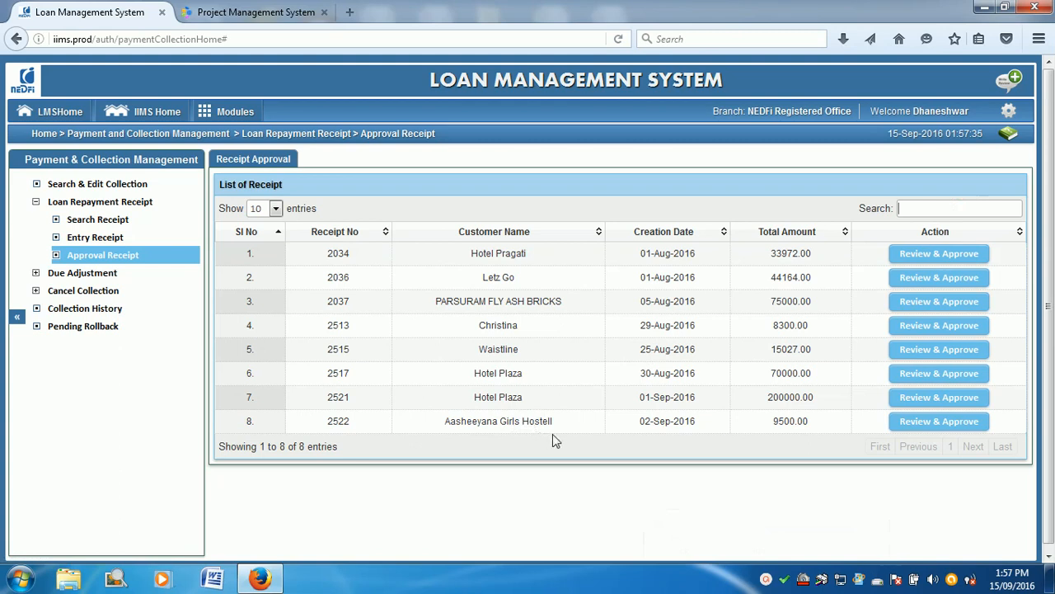
click(913, 430)
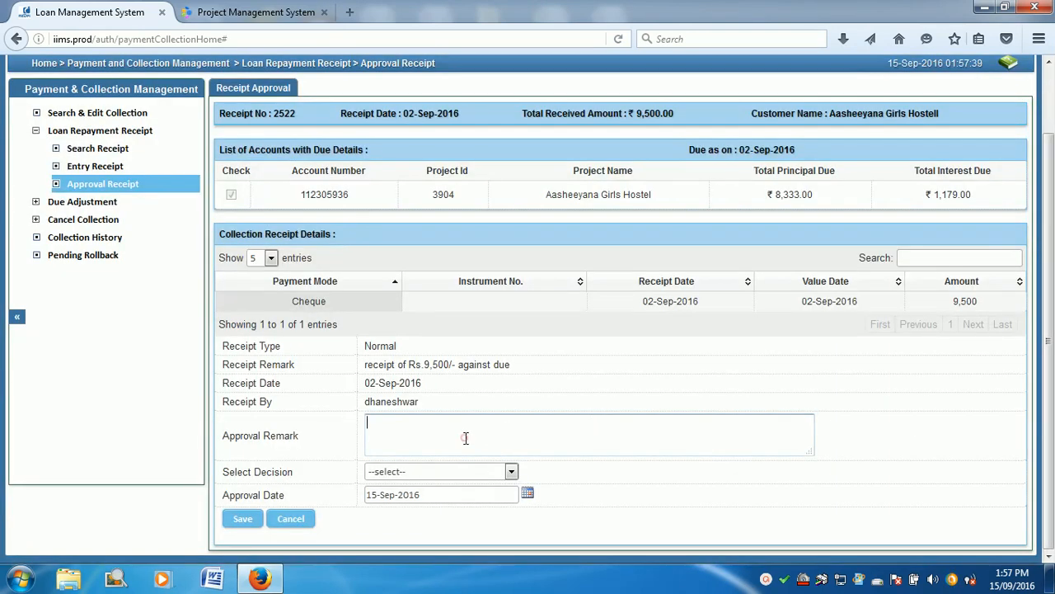
click(466, 438)
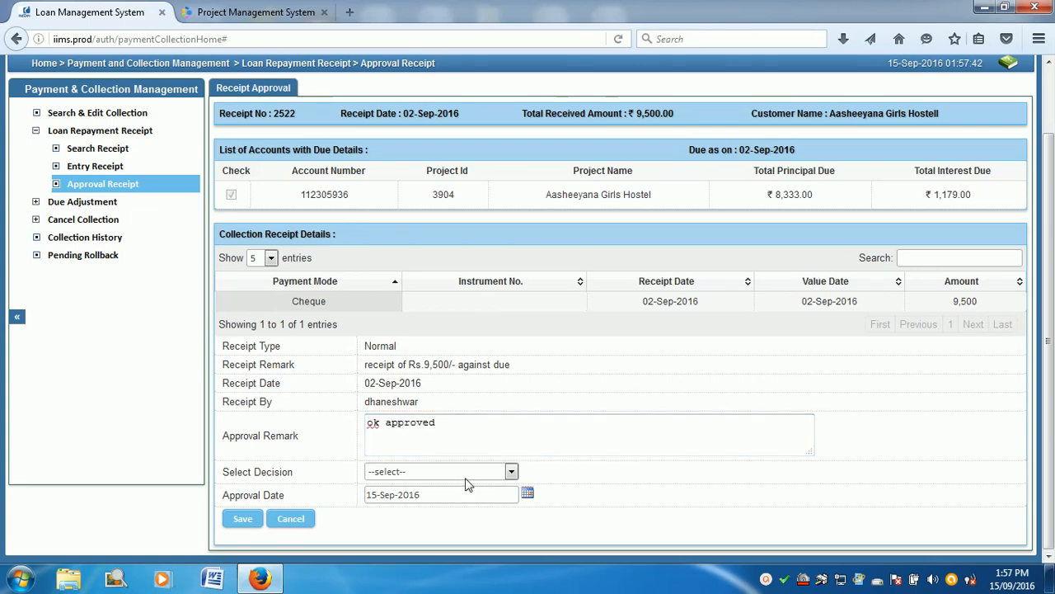
click(462, 472)
click(442, 499)
Step: Set the approval date to 02-Sep-2016, then save and confirm the receipt's approval
click(528, 493)
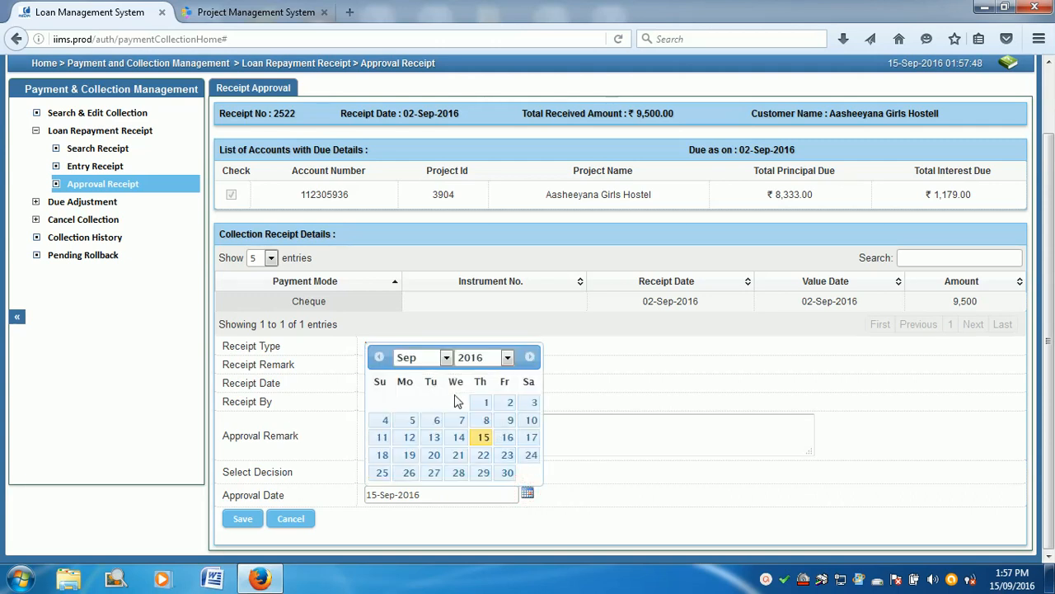
click(510, 403)
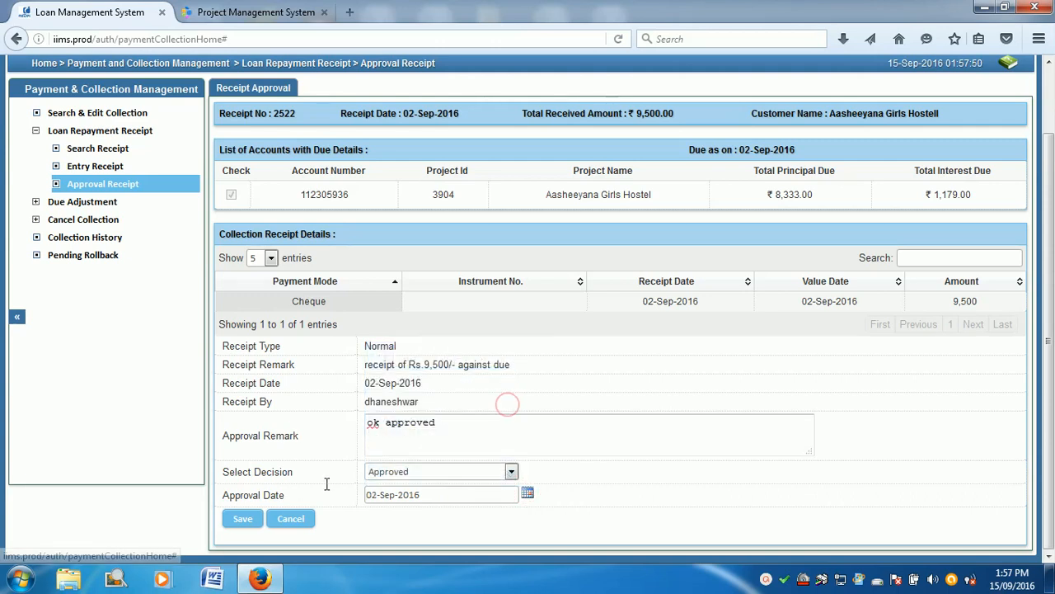
click(242, 518)
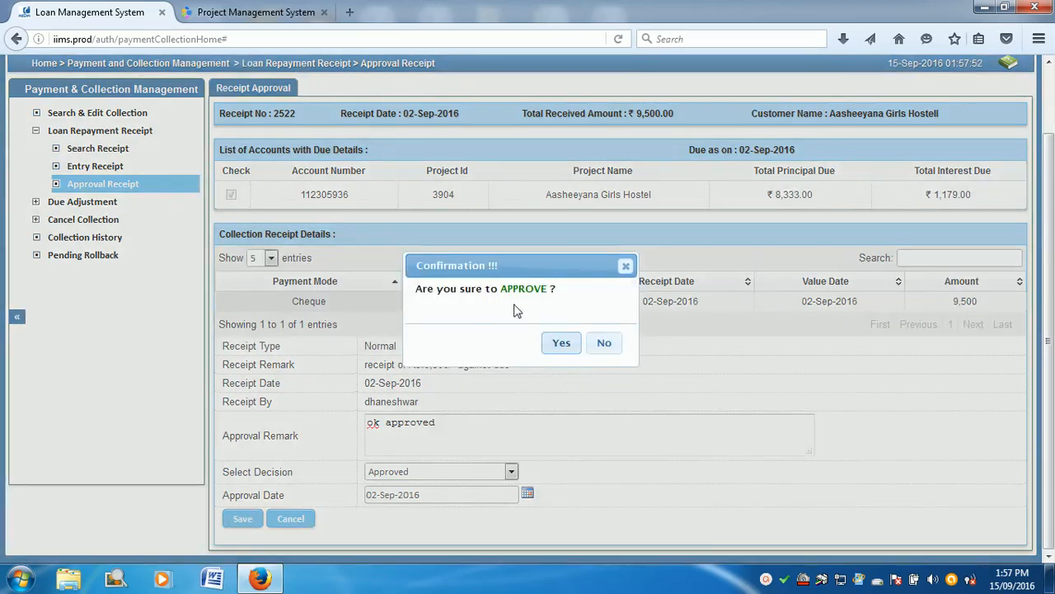
click(561, 343)
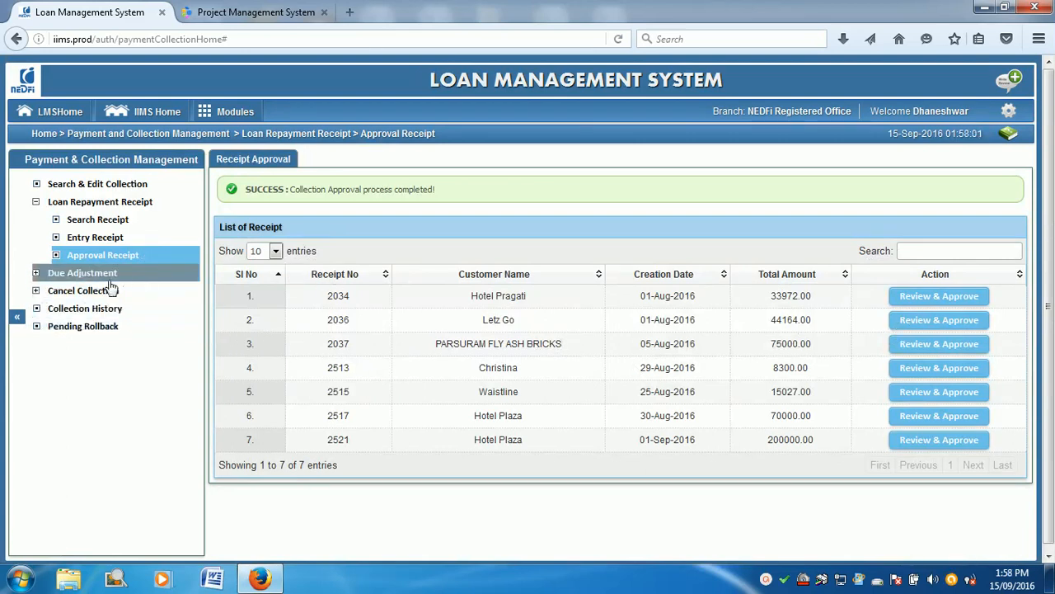
Step: Open the due adjustment entry list and search its receipts for "aash"
click(84, 275)
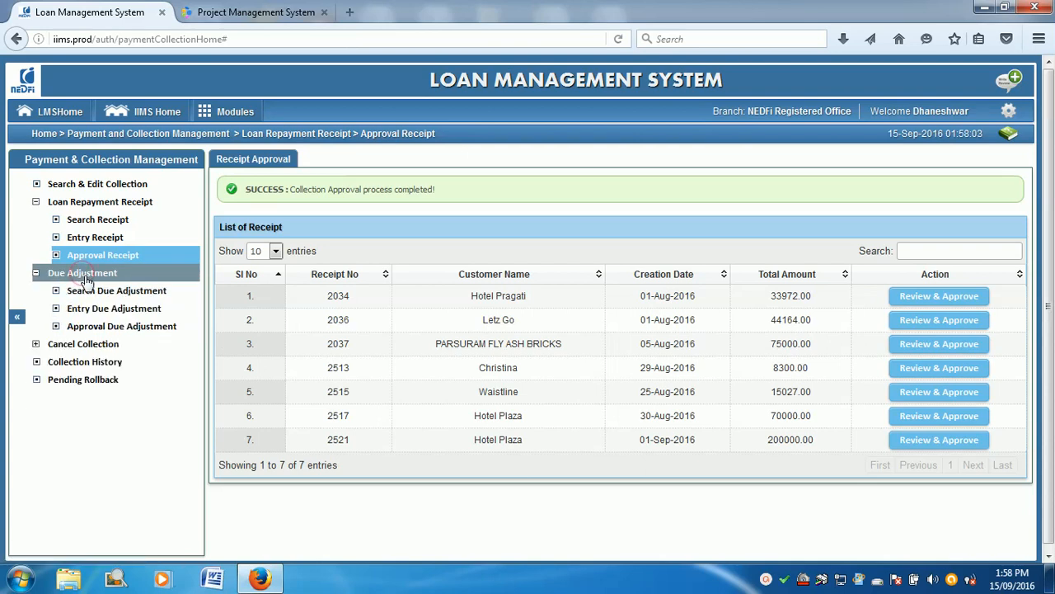
click(122, 316)
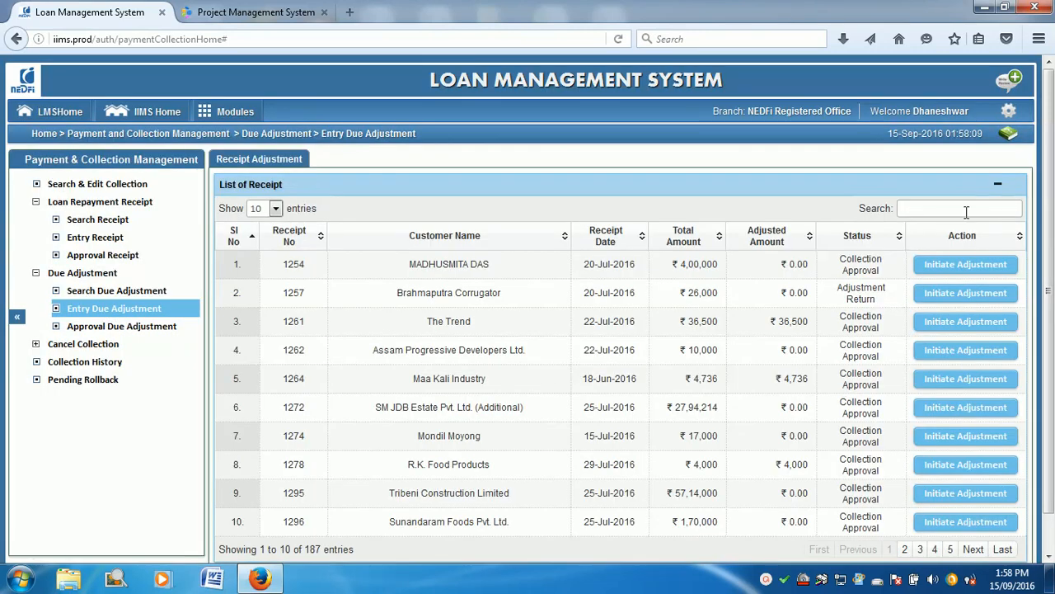
click(947, 210)
text(a)
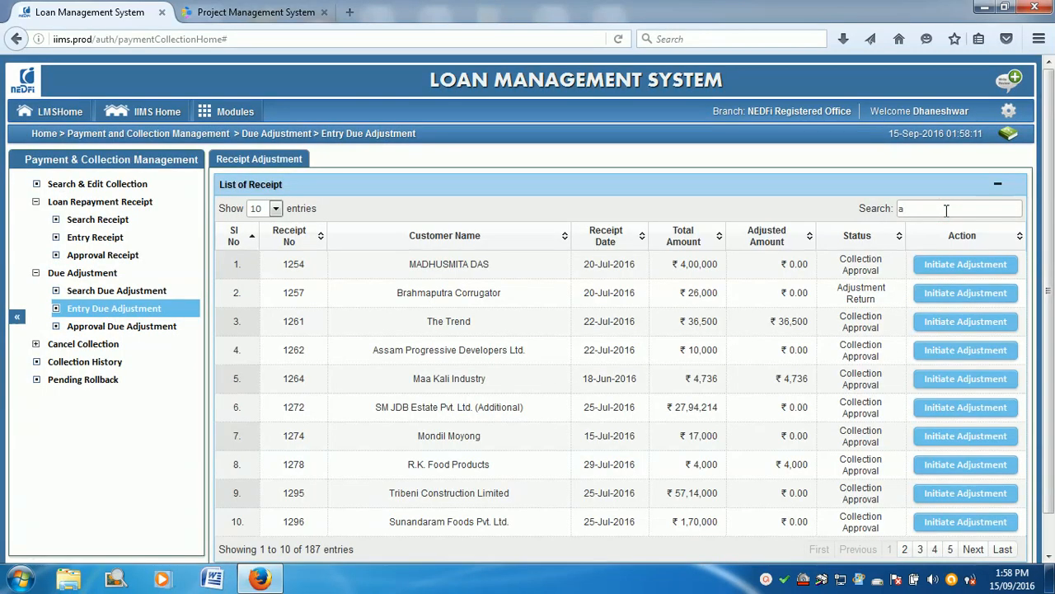
text(sh)
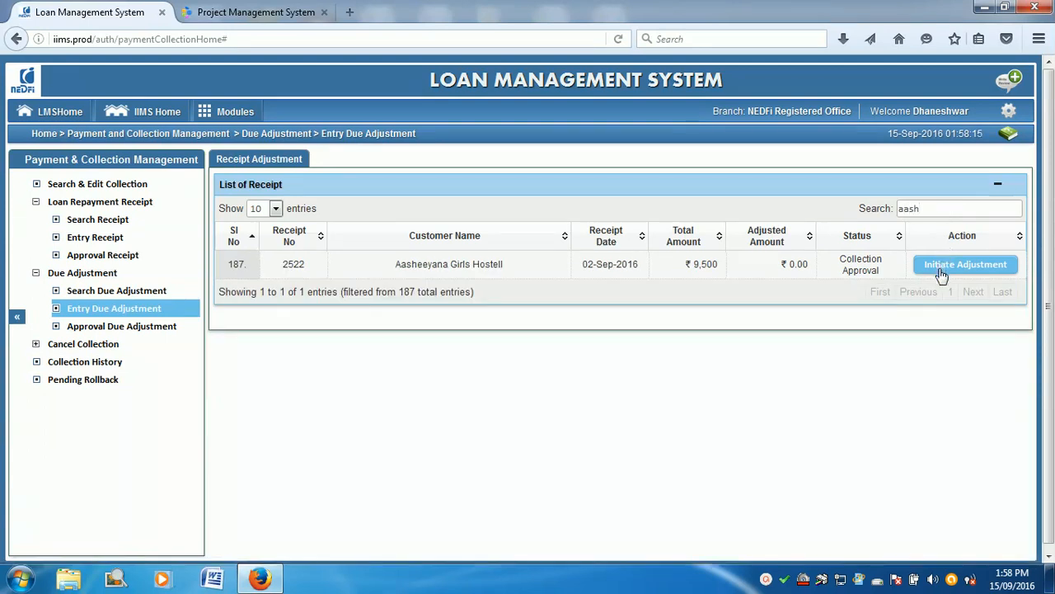
Step: Initiate the due adjustment for the Aasheeyana Girls Hostell receipt and open the manual adjustment details for its account
click(941, 273)
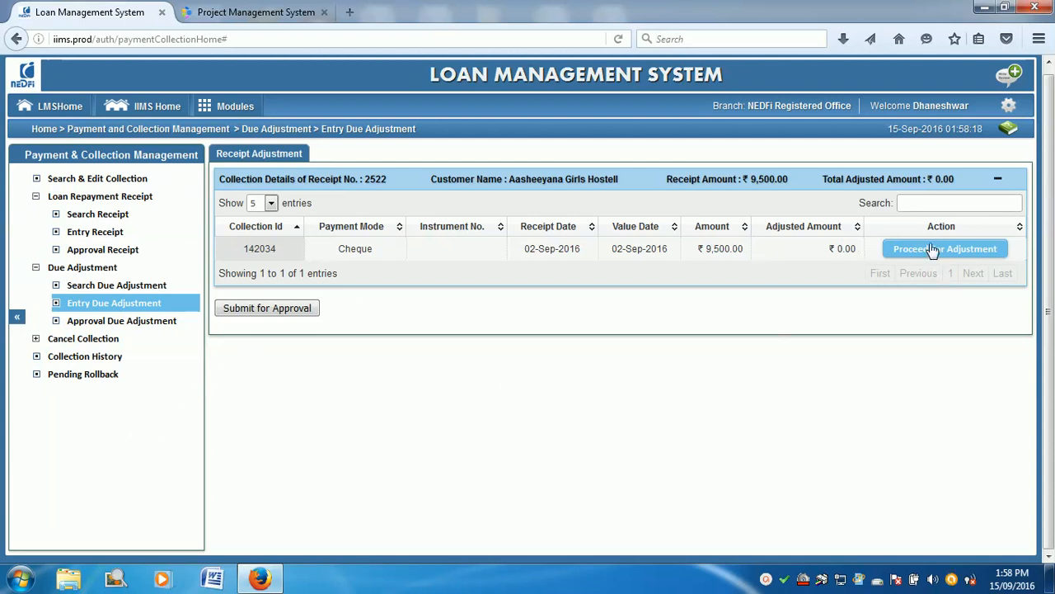
click(931, 251)
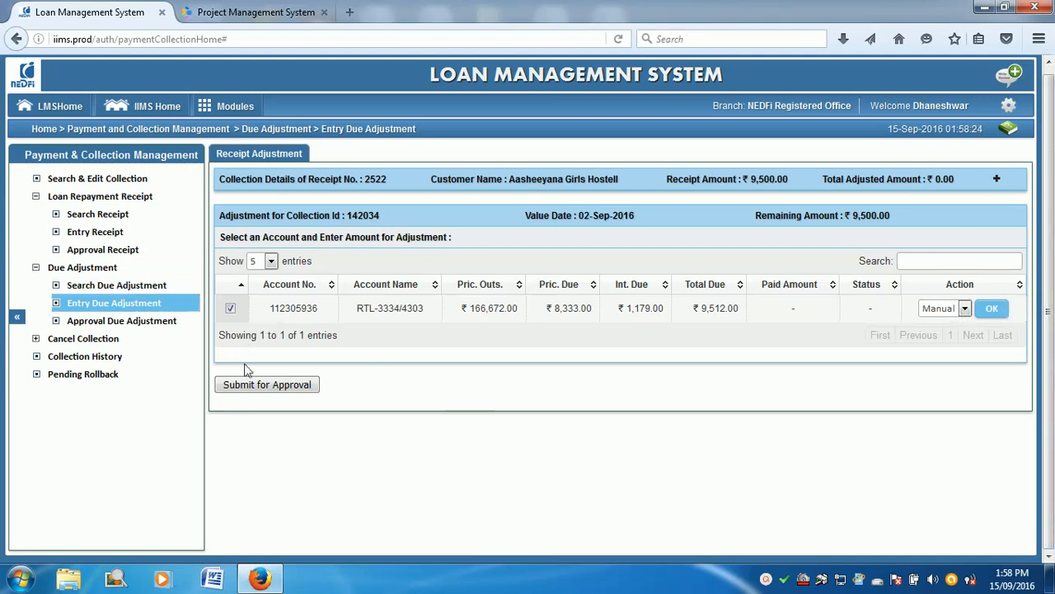
click(992, 309)
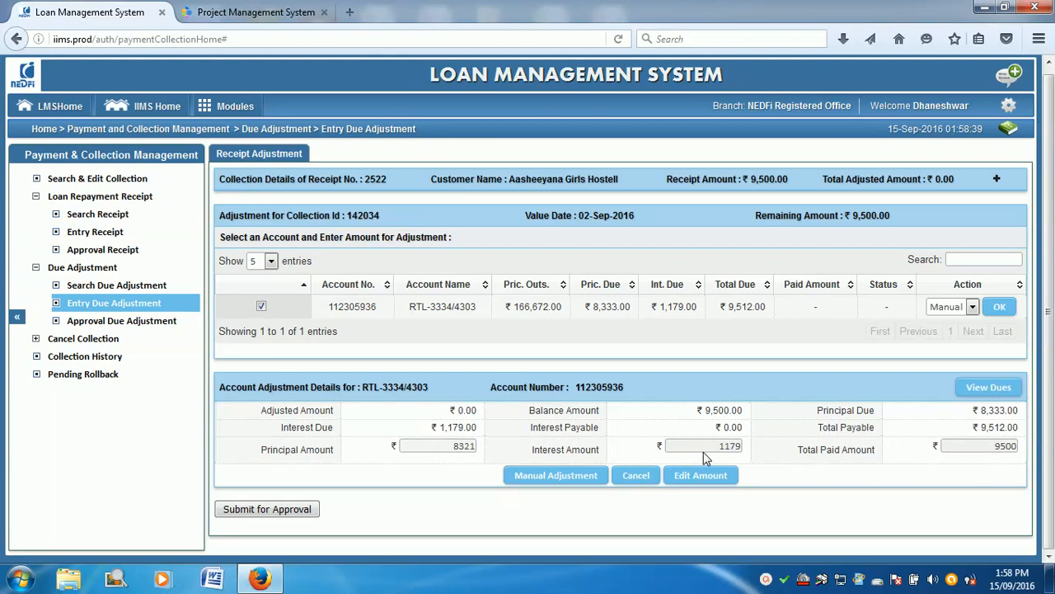
Step: Check the loan account's principal, interest and total dues and open its manual adjustment breakdown
drag(594, 306, 626, 307)
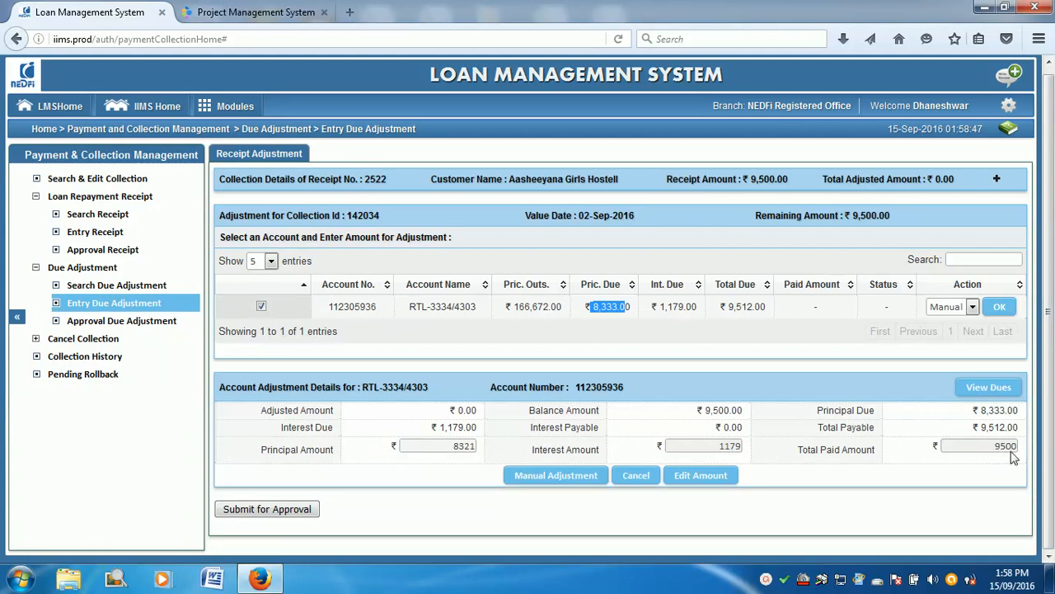
click(723, 448)
drag(764, 303, 572, 305)
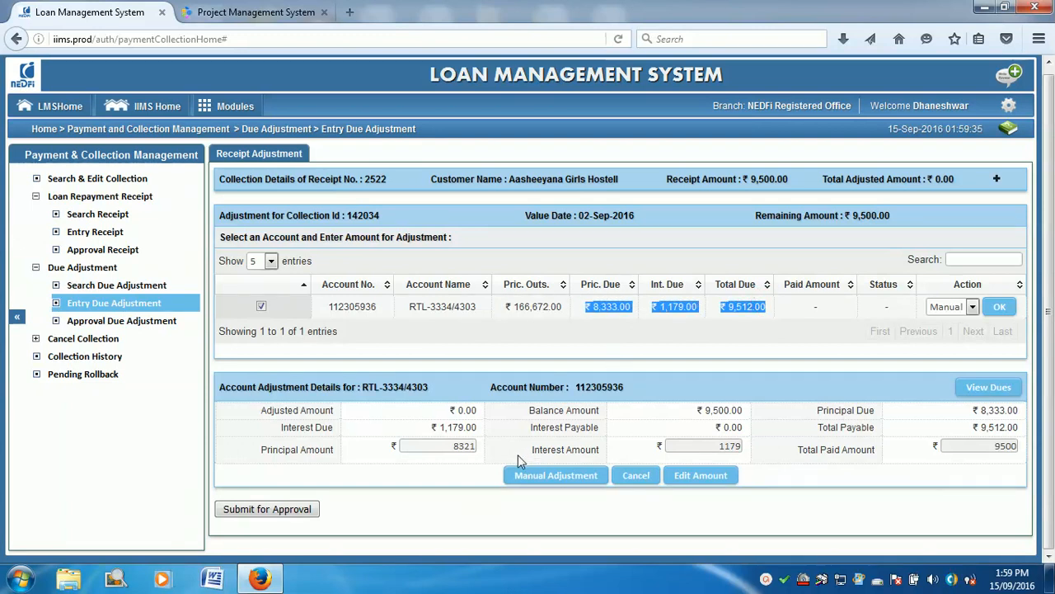
click(831, 305)
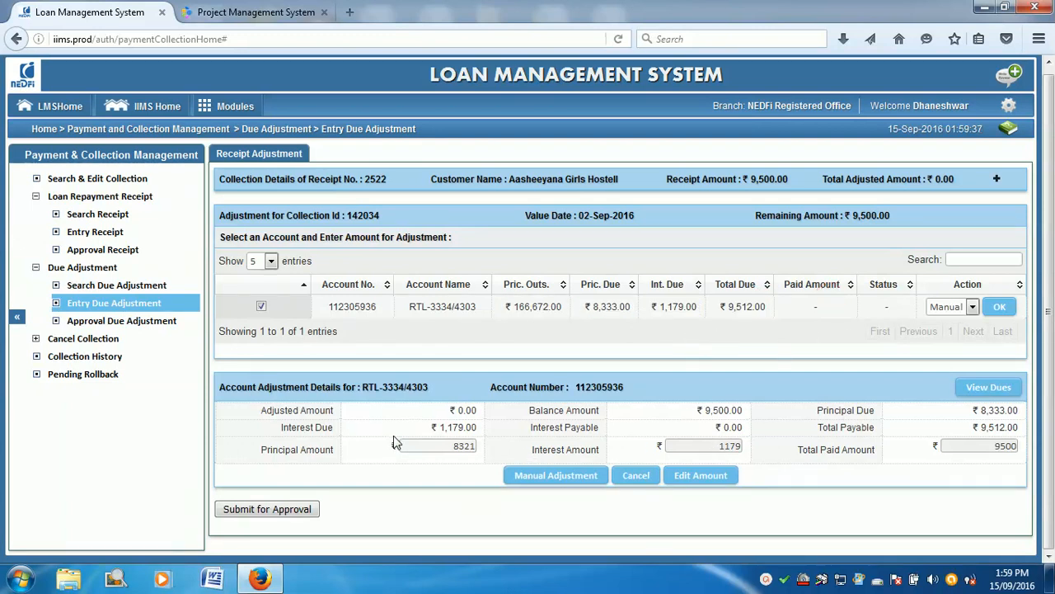
click(563, 483)
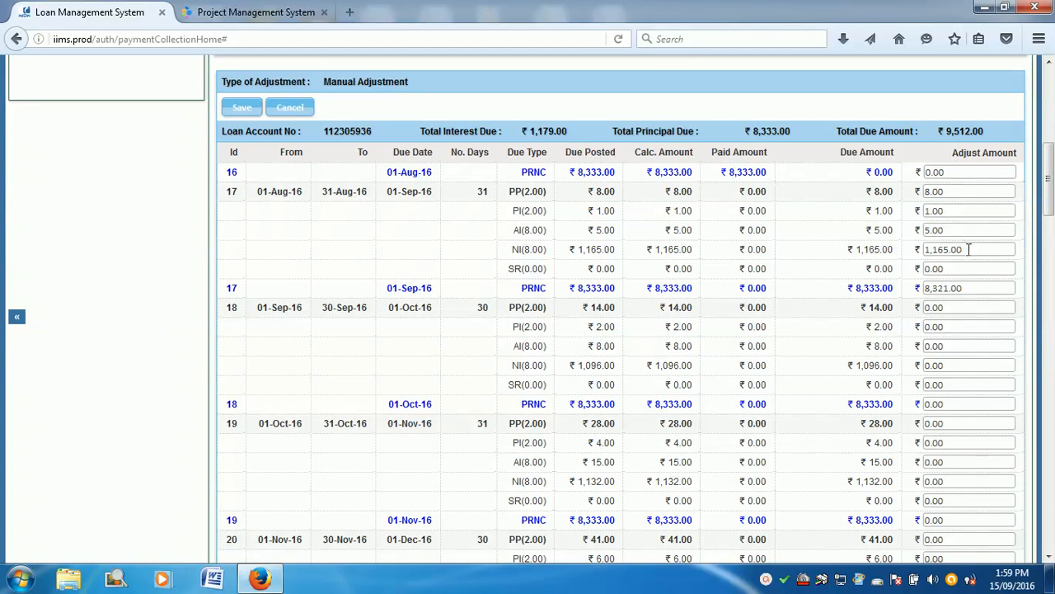
Step: Examine the due types, due amounts and proposed adjust amounts for installment 17's interest components and principal
drag(973, 249, 921, 253)
drag(950, 206, 920, 195)
drag(970, 288, 921, 284)
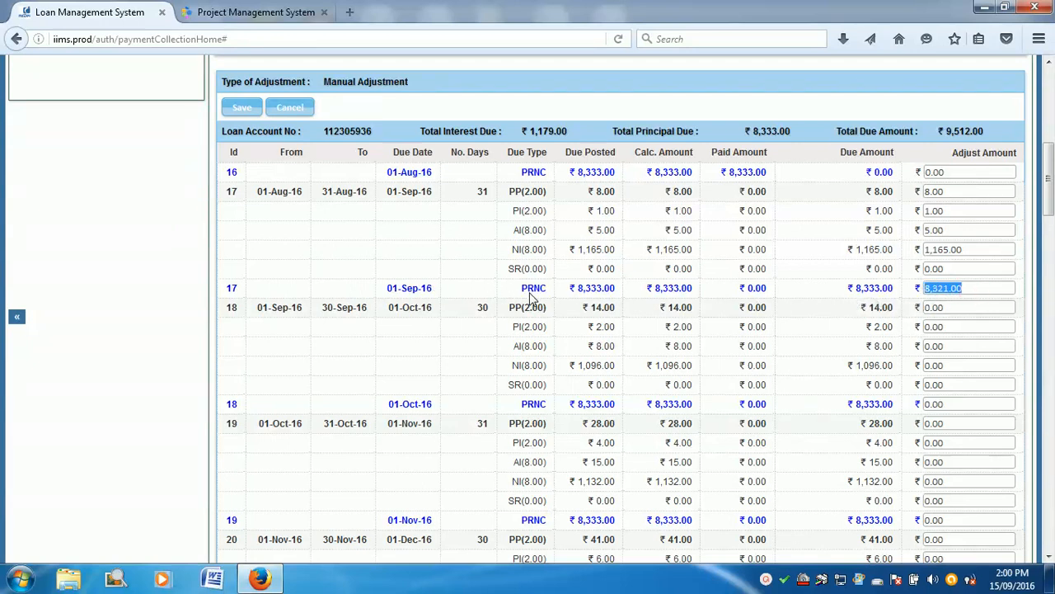
drag(521, 290, 540, 288)
click(507, 195)
drag(507, 194, 918, 250)
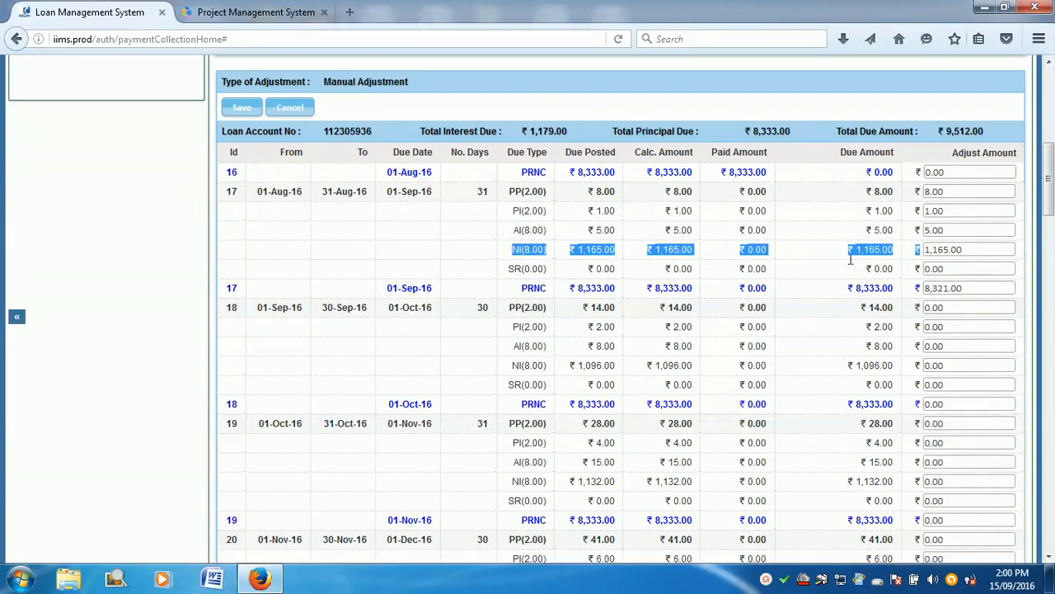
drag(507, 274, 572, 275)
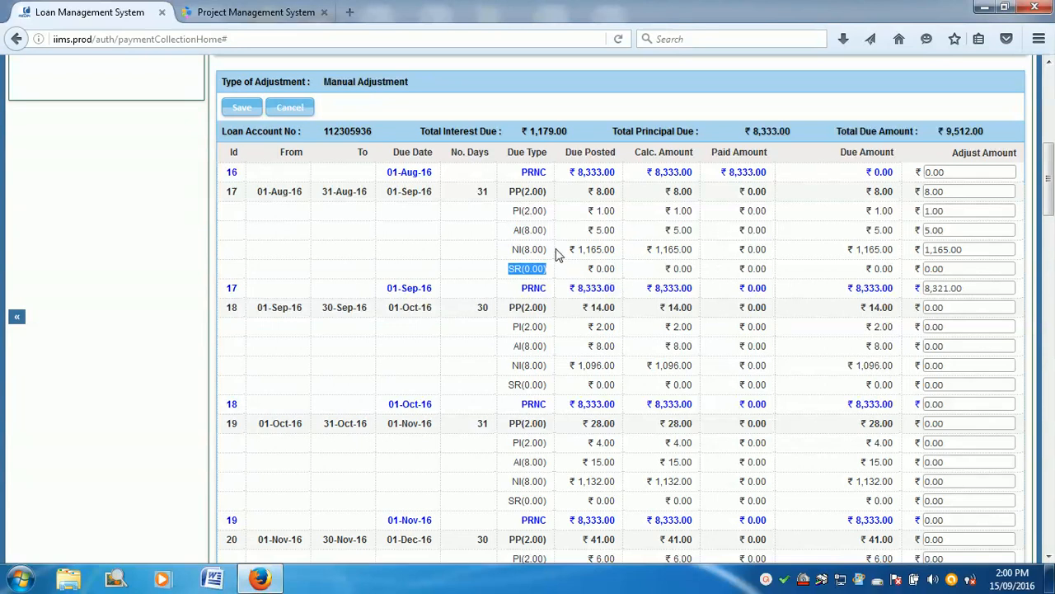
drag(556, 249, 508, 192)
drag(528, 288, 902, 301)
click(554, 249)
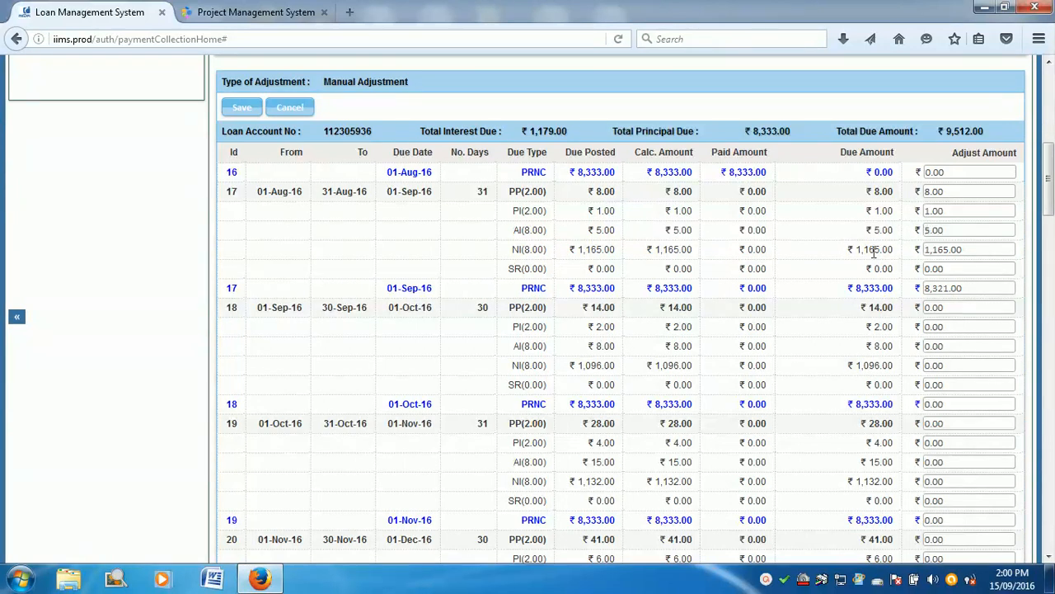
drag(513, 194, 944, 191)
click(954, 192)
click(950, 211)
click(952, 232)
drag(971, 250, 923, 251)
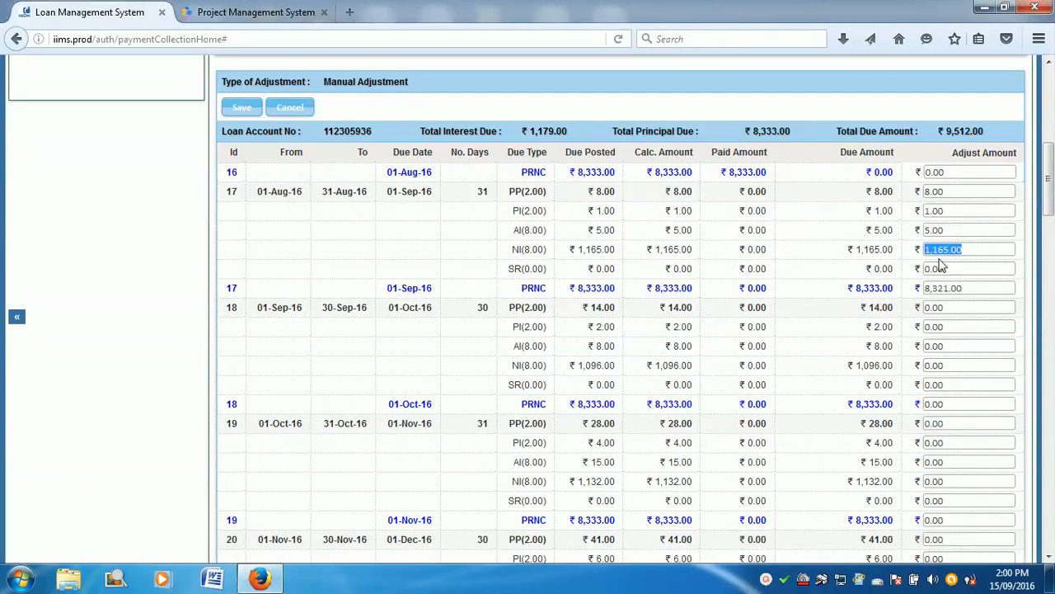
drag(968, 286, 917, 293)
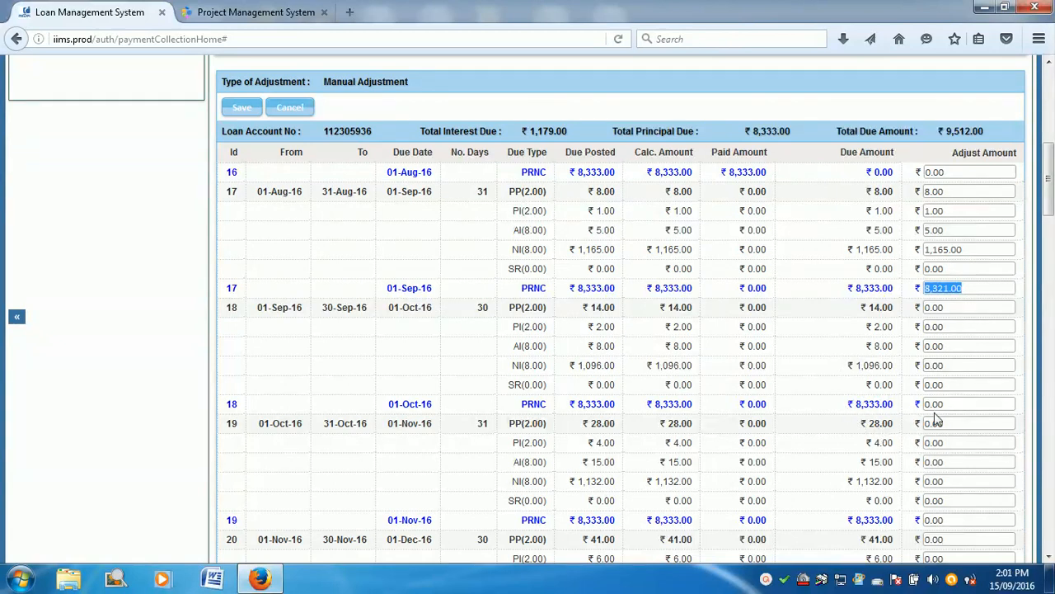
Step: Save the manual adjustment with the proposed interest and principal allocation for installment 17
scroll(568, 363, up, 2)
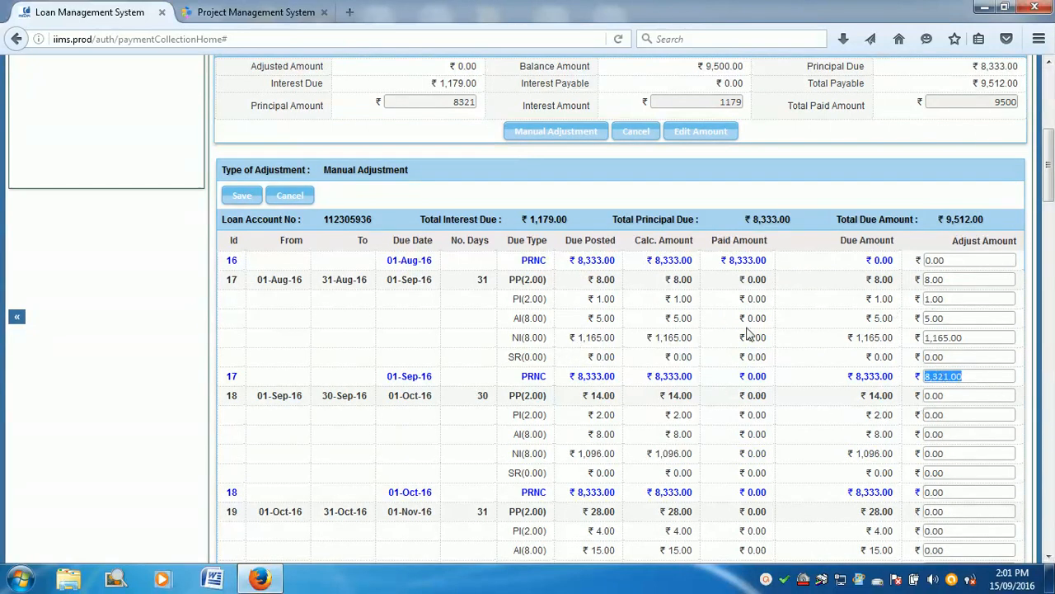
click(979, 376)
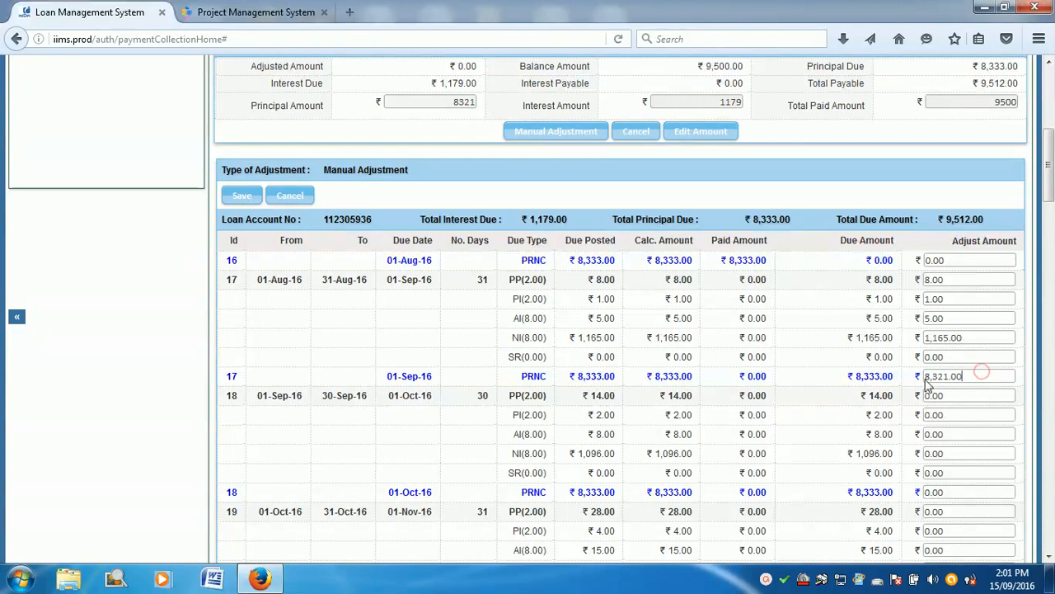
click(240, 198)
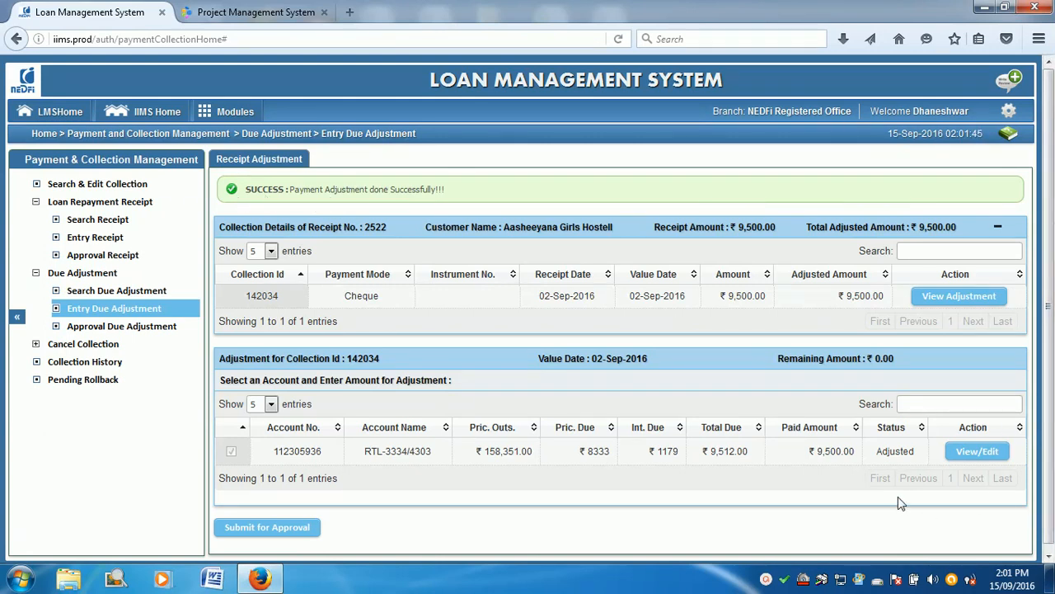
Step: View the saved account adjustment and examine the paid amount and balance of each interest component and the principal
scroll(854, 488, down, 1)
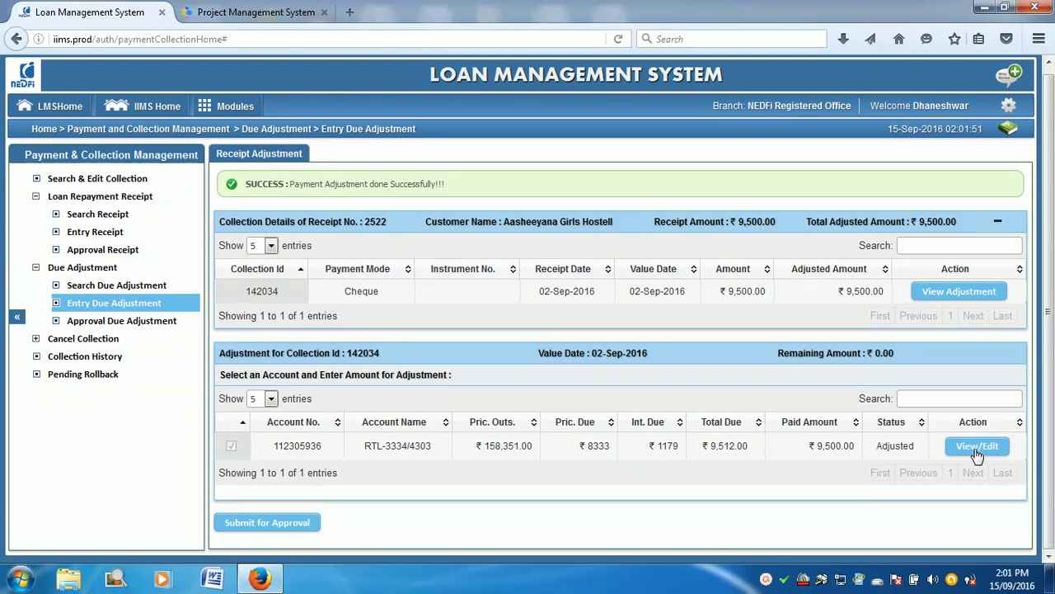
click(977, 446)
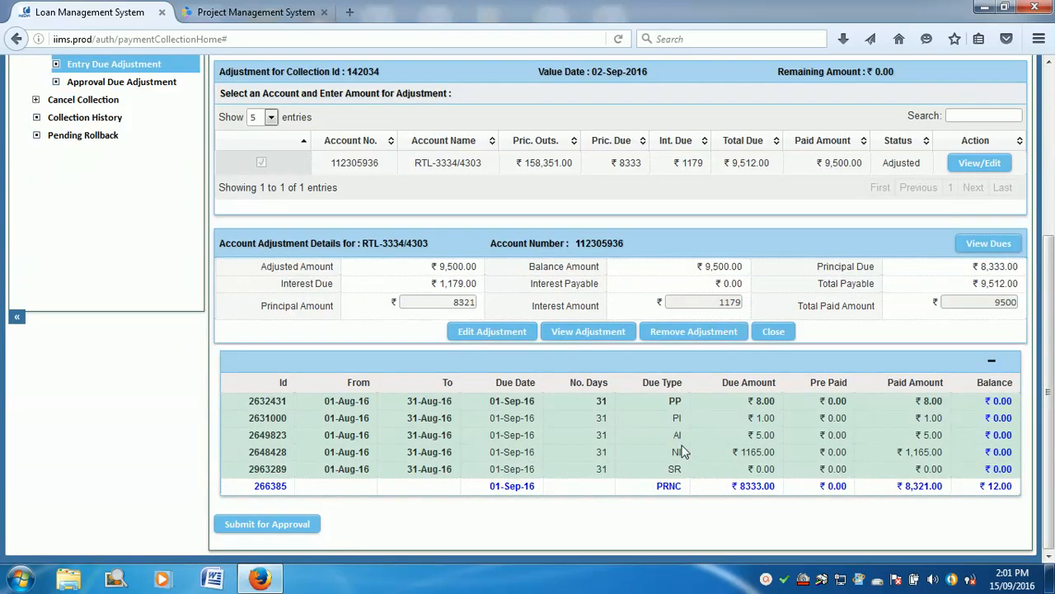
scroll(998, 383, up, 2)
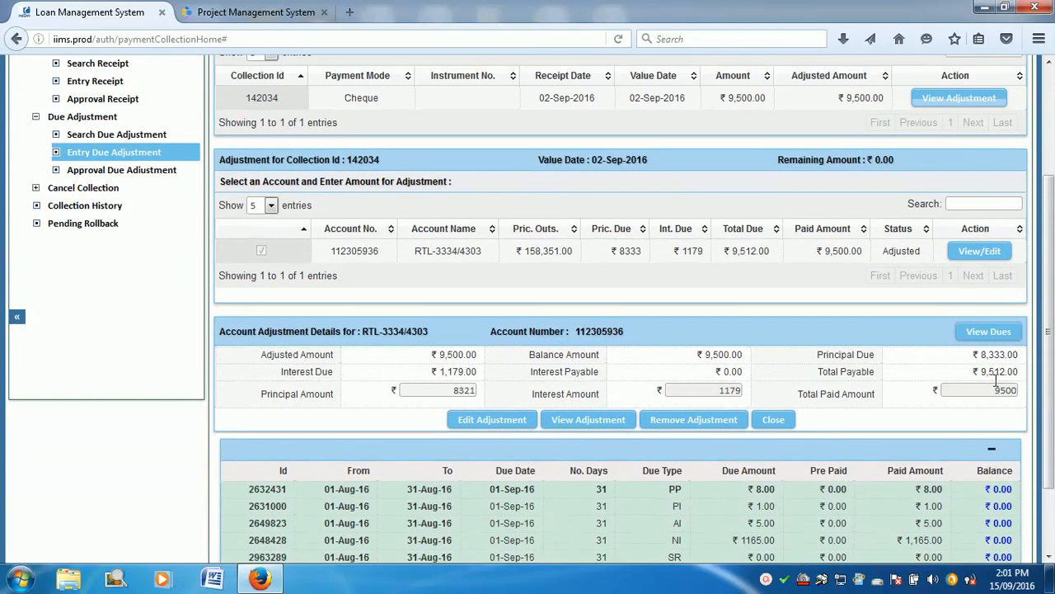
scroll(995, 379, up, 2)
scroll(995, 379, down, 4)
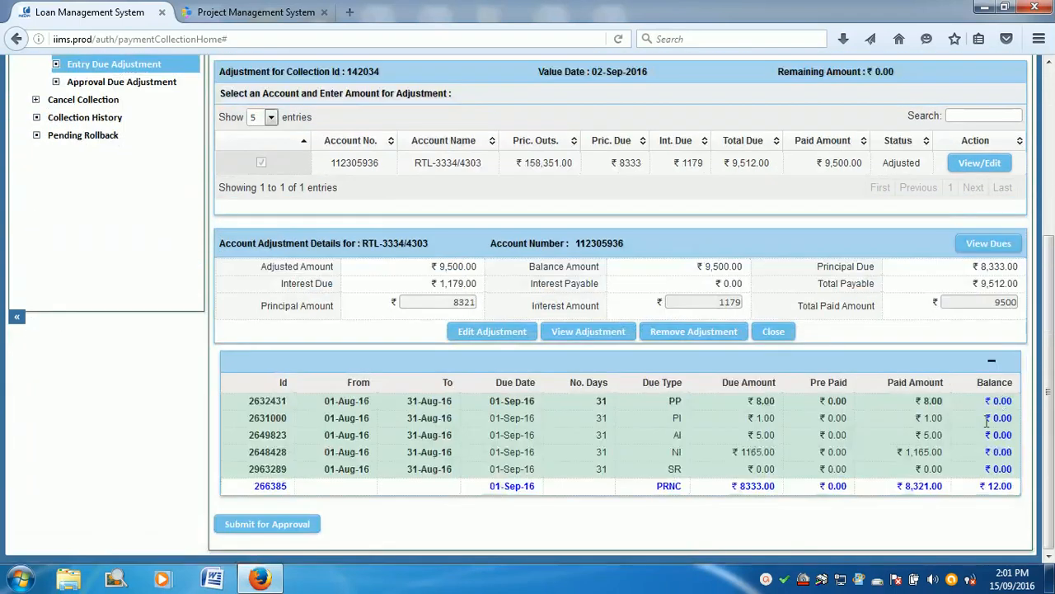
drag(992, 401, 1014, 470)
click(911, 405)
drag(899, 452, 954, 456)
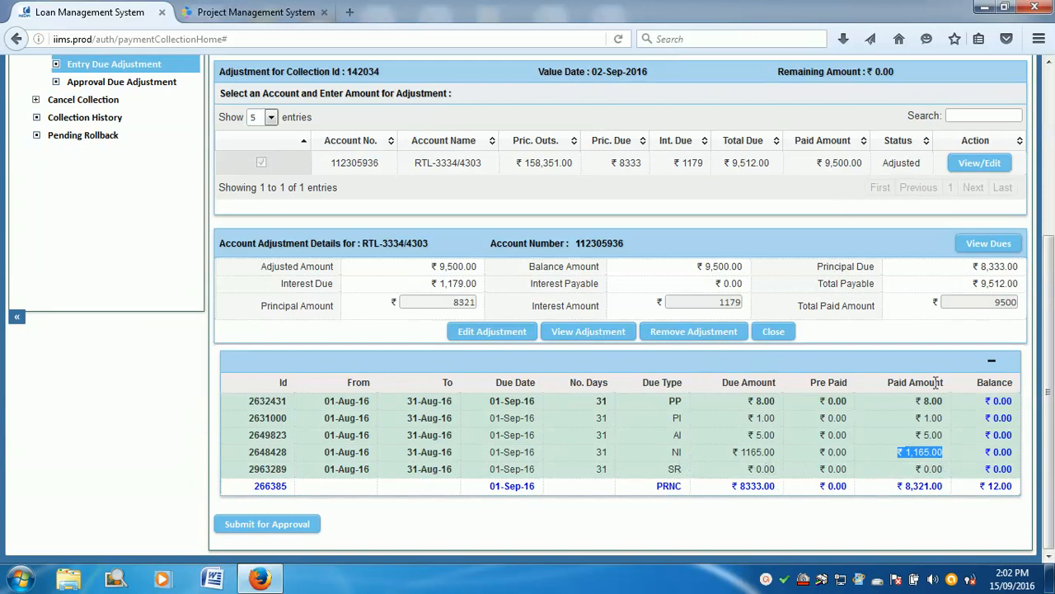
drag(895, 452, 954, 454)
drag(913, 419, 1021, 490)
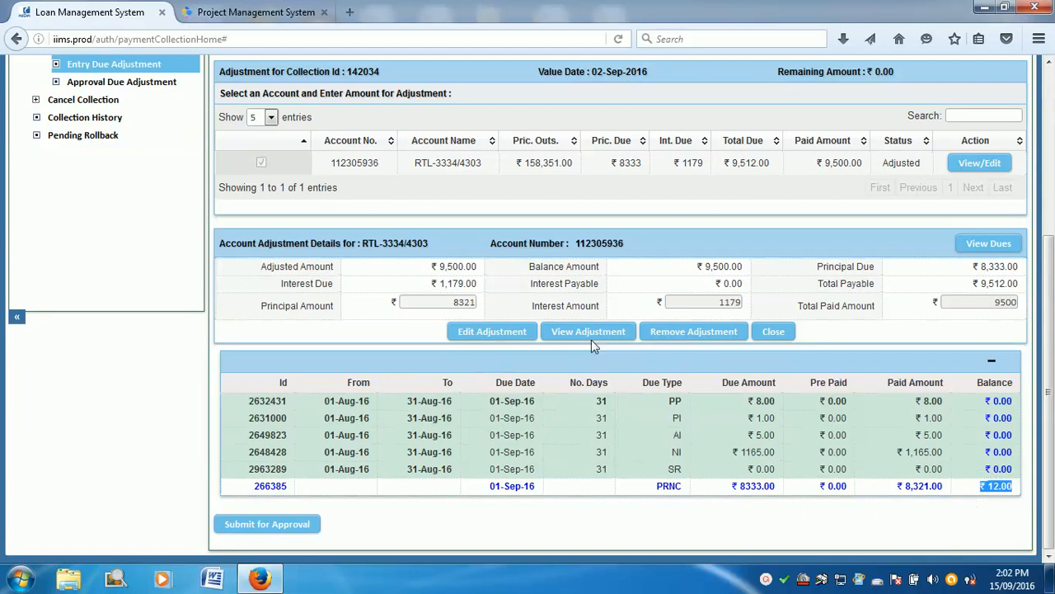
Step: Try an interest amount of 0 in the account's adjustment, reset it to 1179 and close the details without re-adjusting
click(495, 332)
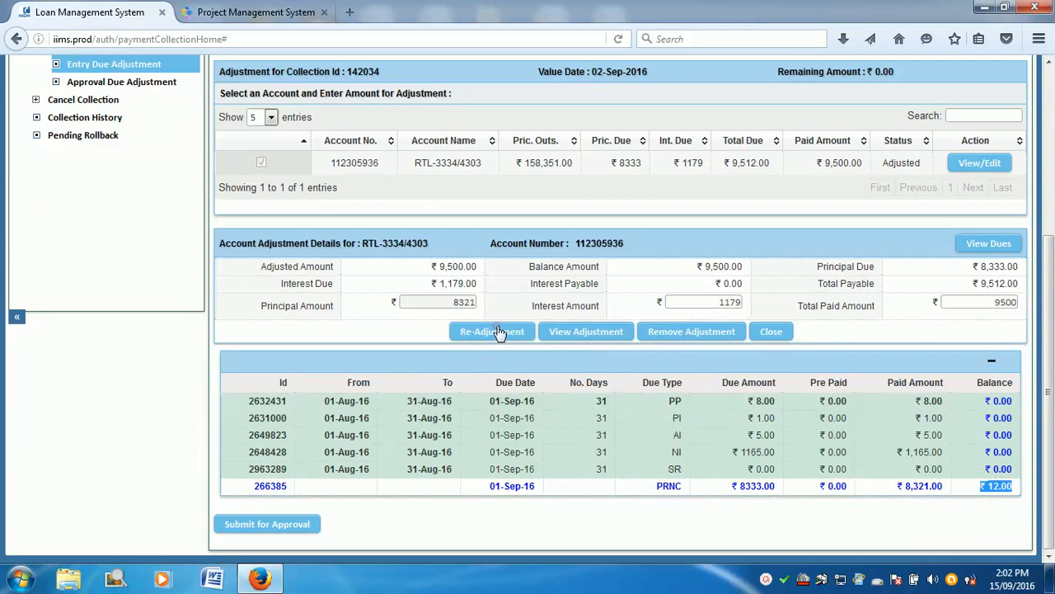
double_click(712, 302)
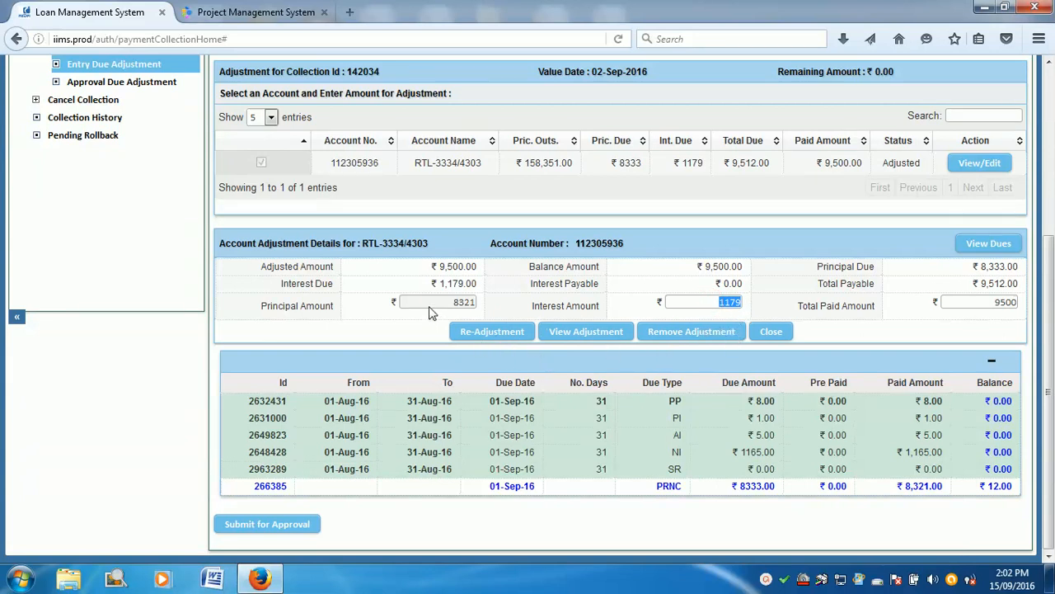
double_click(987, 302)
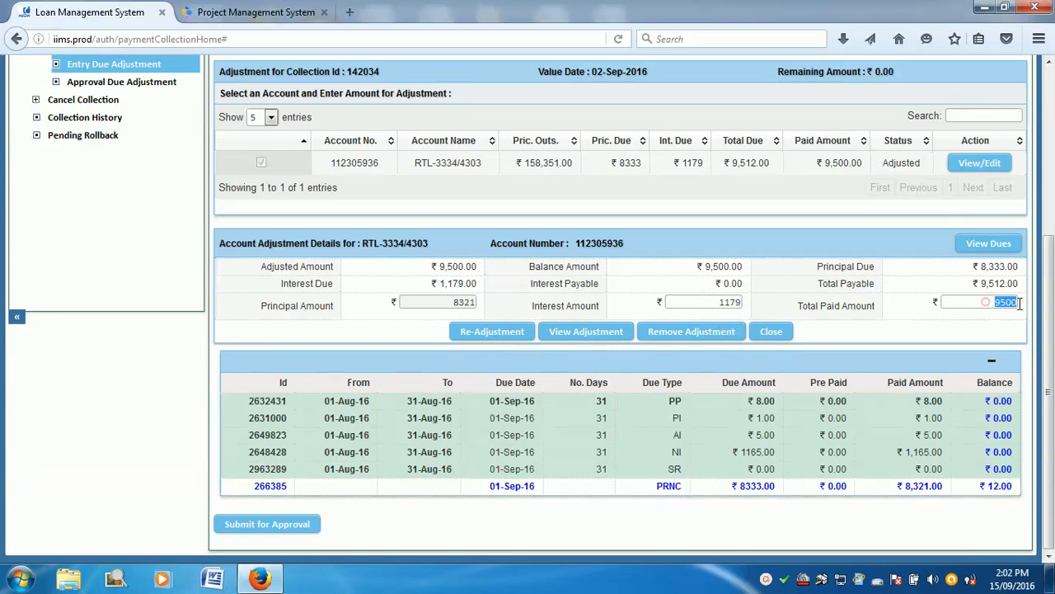
double_click(700, 302)
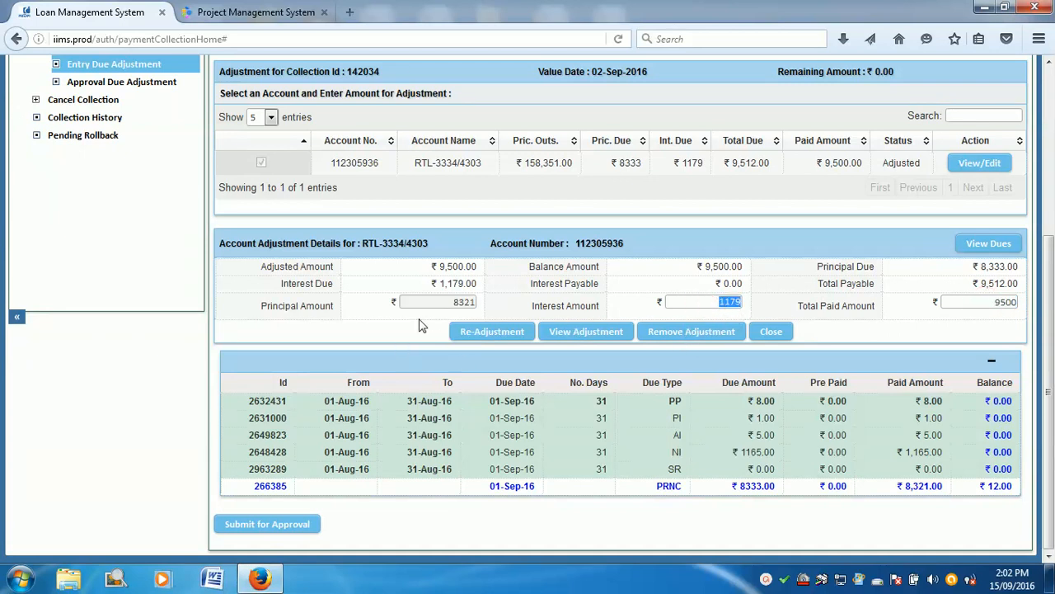
click(707, 302)
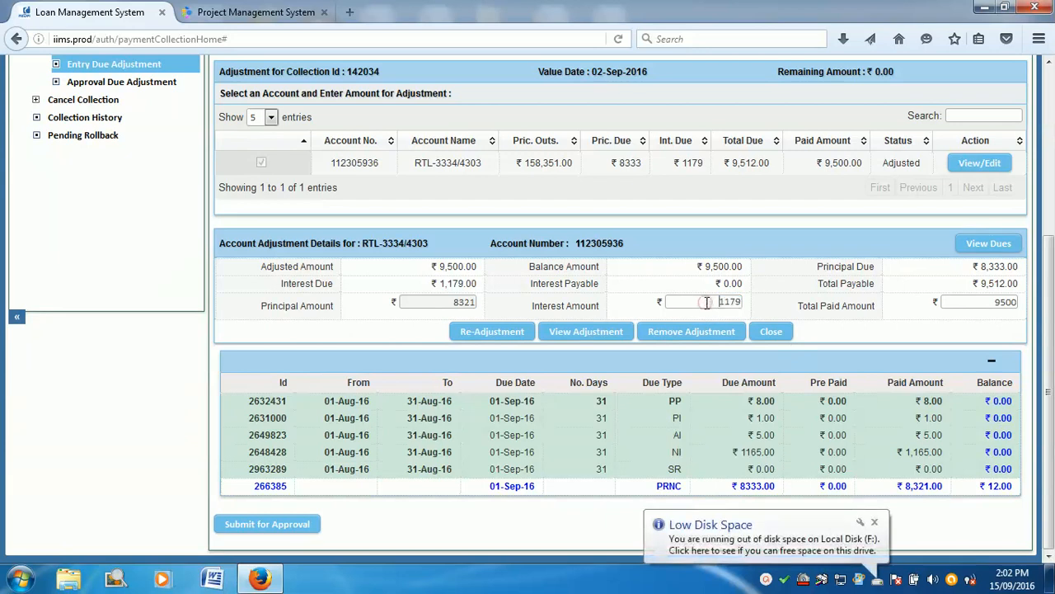
double_click(707, 302)
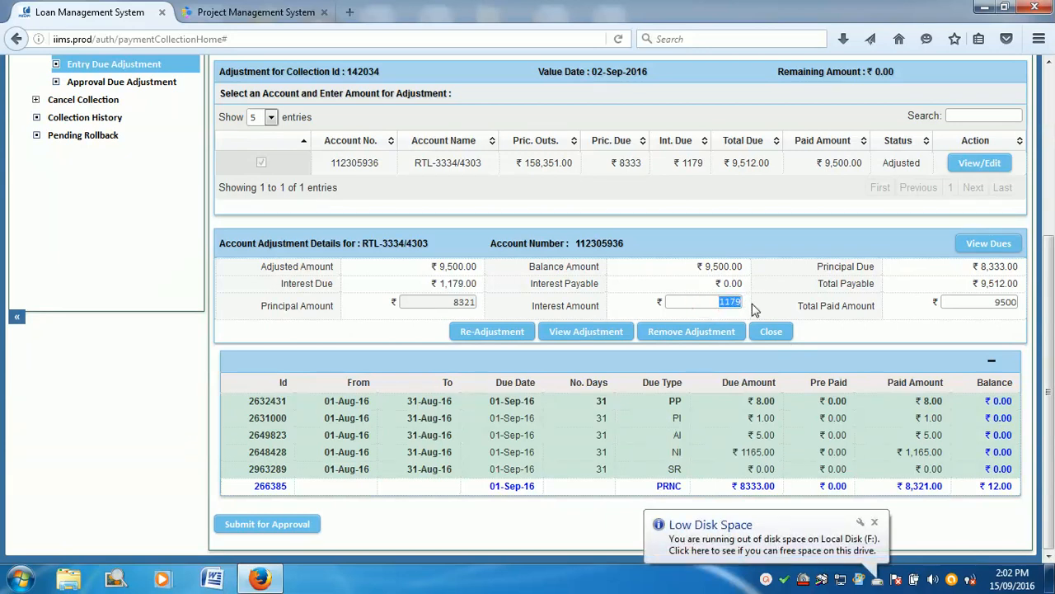
text(0)
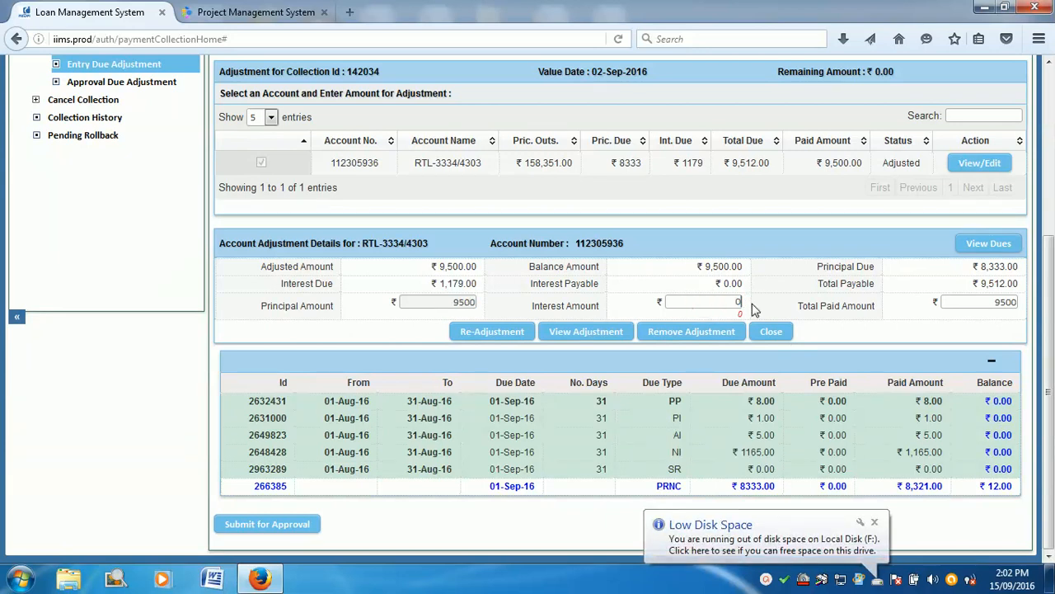
click(446, 301)
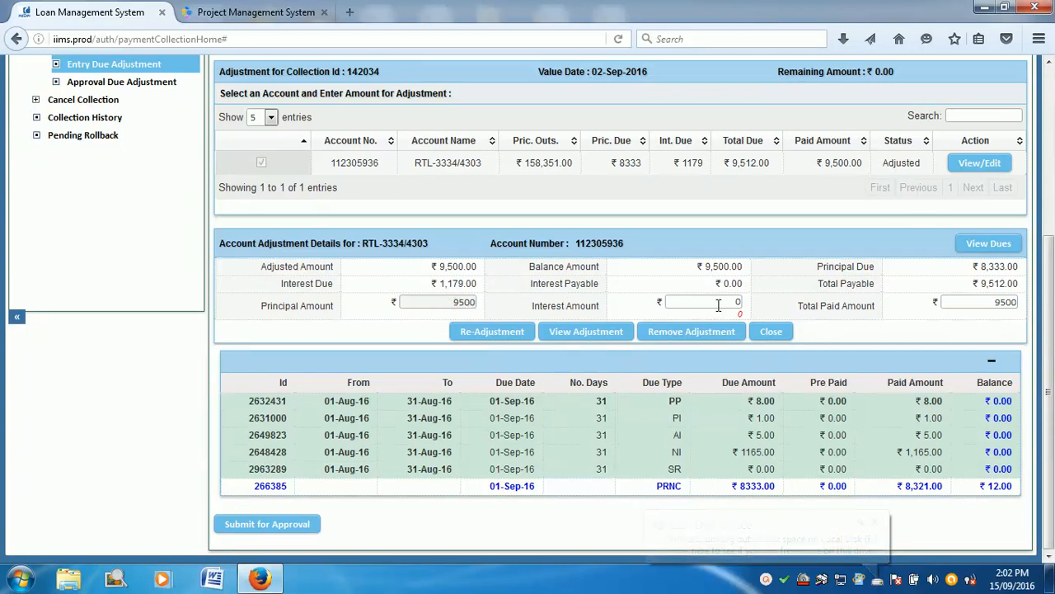
drag(713, 302, 745, 302)
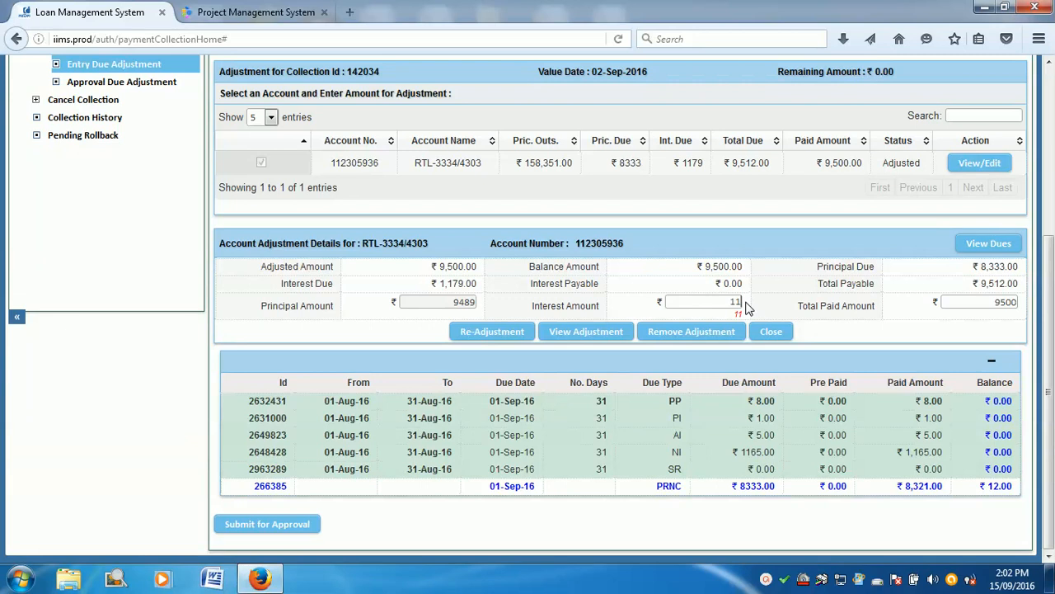
text(1179)
click(771, 333)
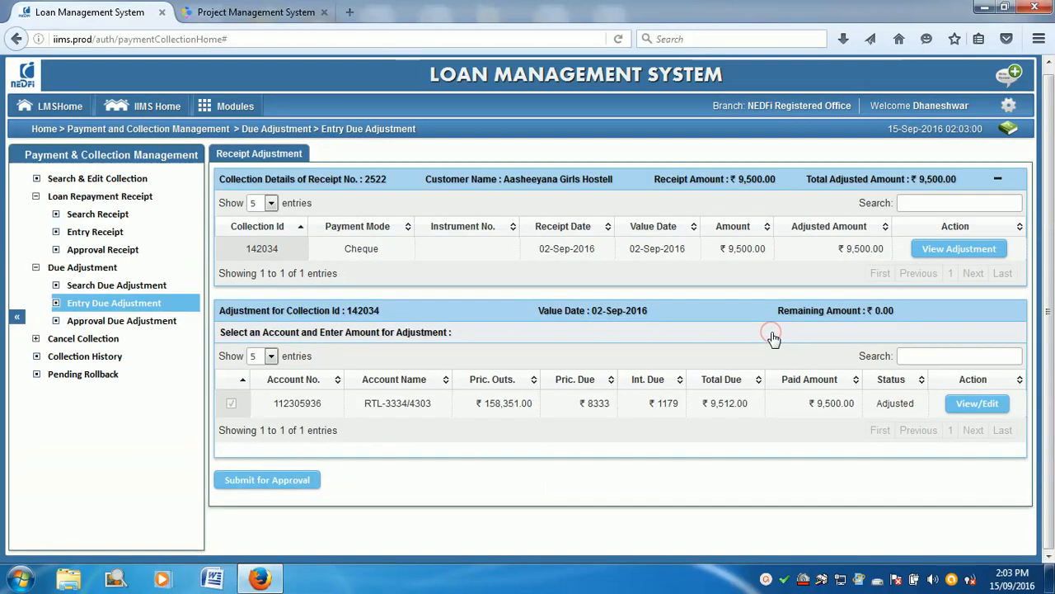
Step: Reopen the adjusted account's details and submit the due adjustment for approval
click(973, 404)
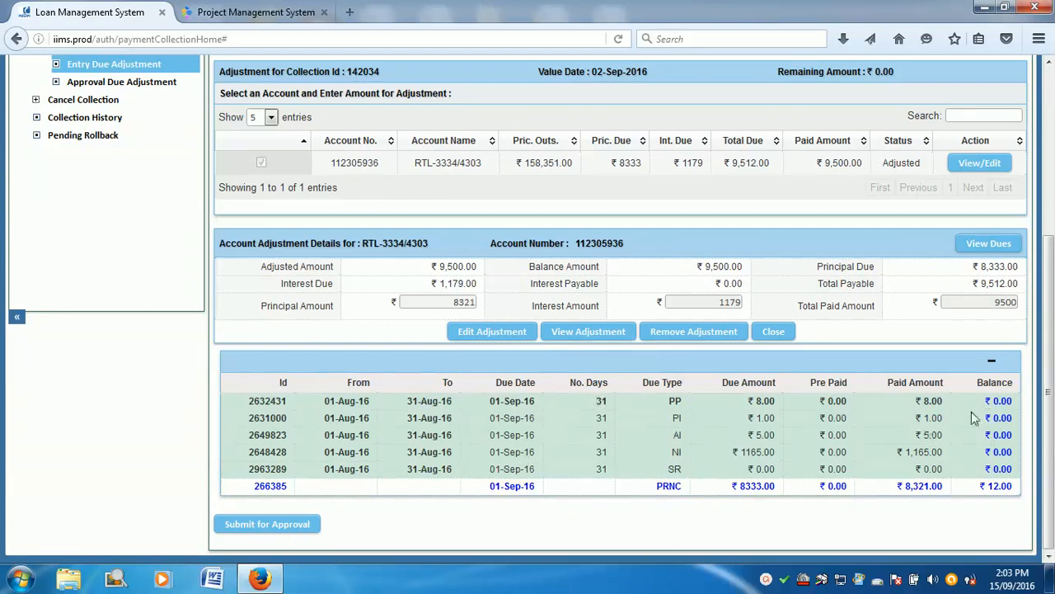
click(288, 526)
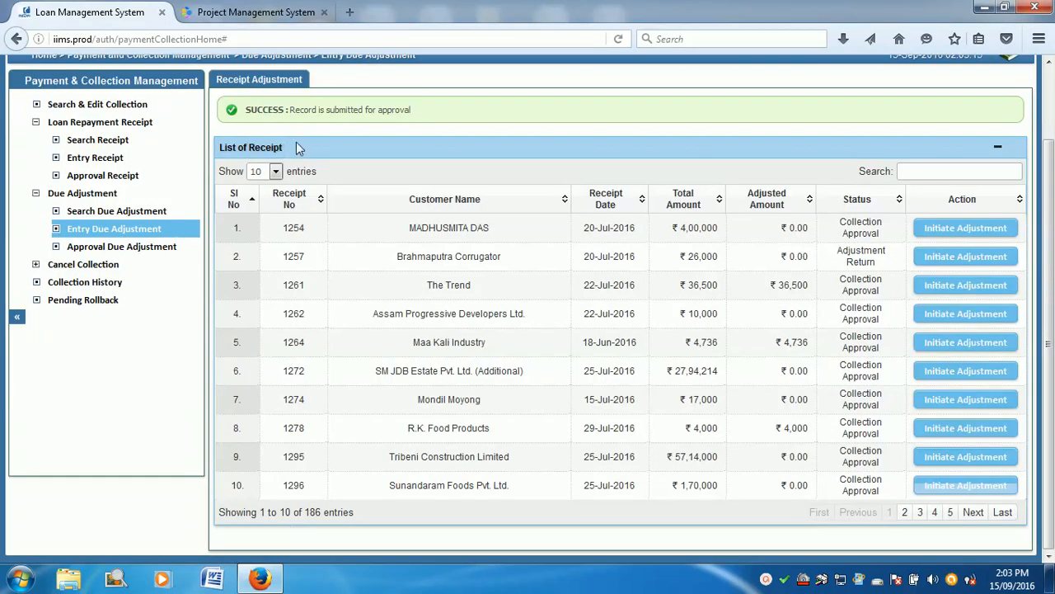
drag(294, 109, 413, 111)
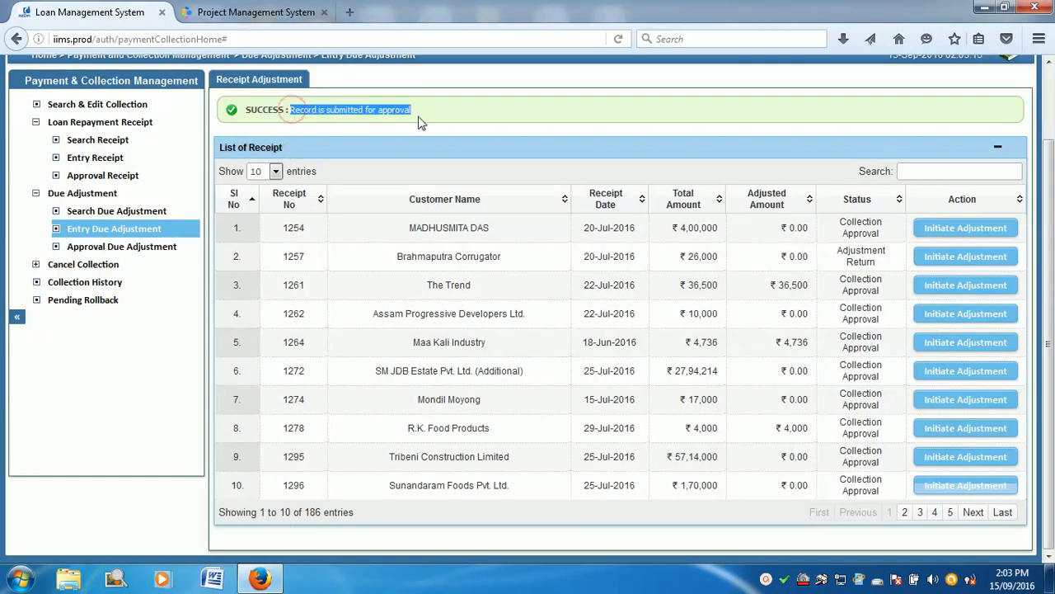
Step: Open the due adjustment approval list and search its receipts for "ashe"
click(143, 257)
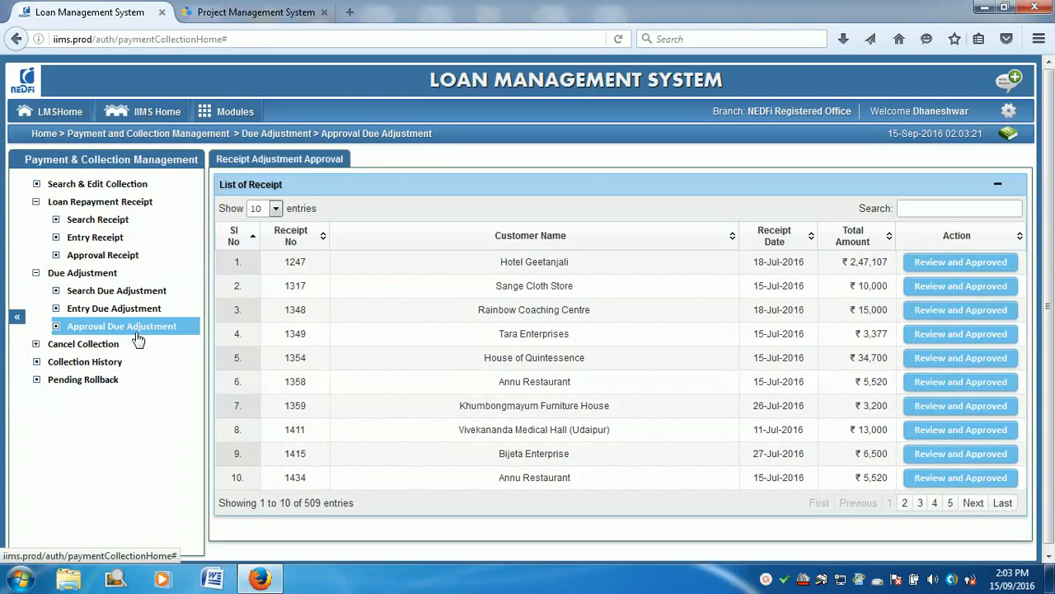
click(924, 207)
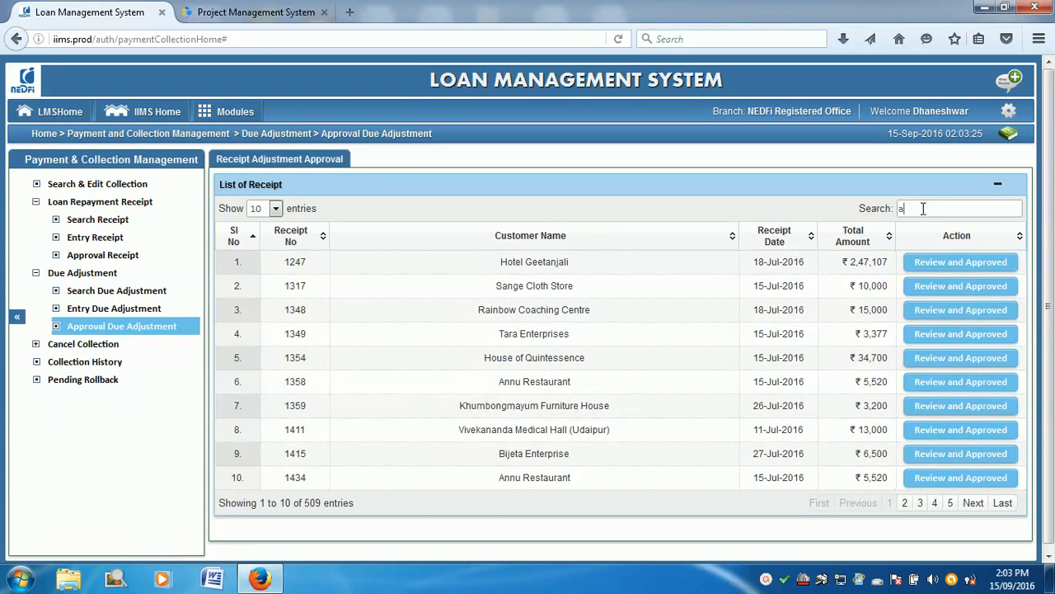
text(ashe)
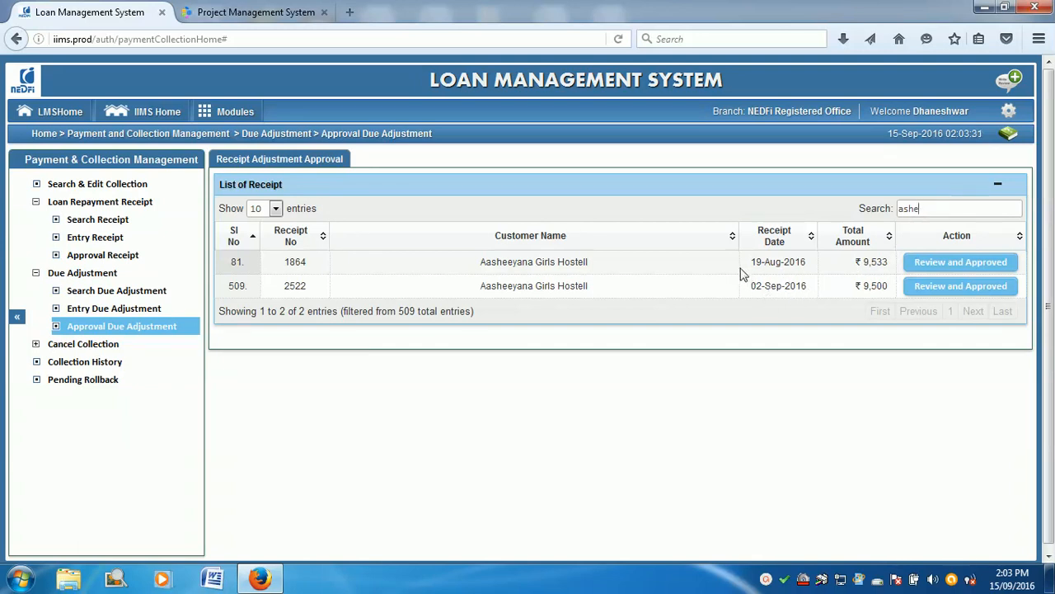
Step: Open the review of Aasheeyana Girls Hostell's receipt dated 19-Aug-2016 and view its account adjustment details
drag(755, 262, 890, 258)
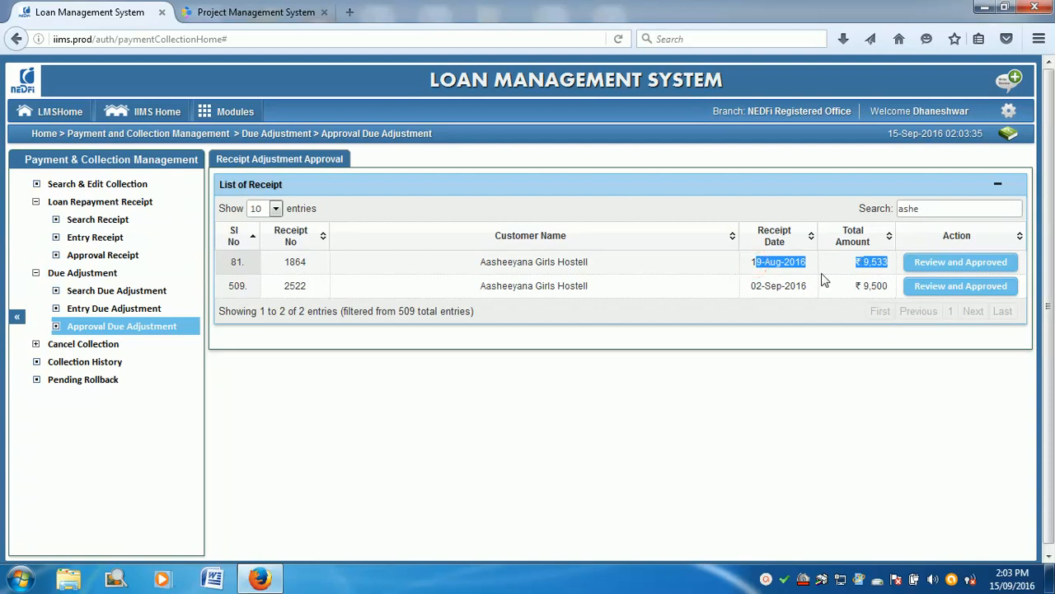
drag(751, 285, 879, 286)
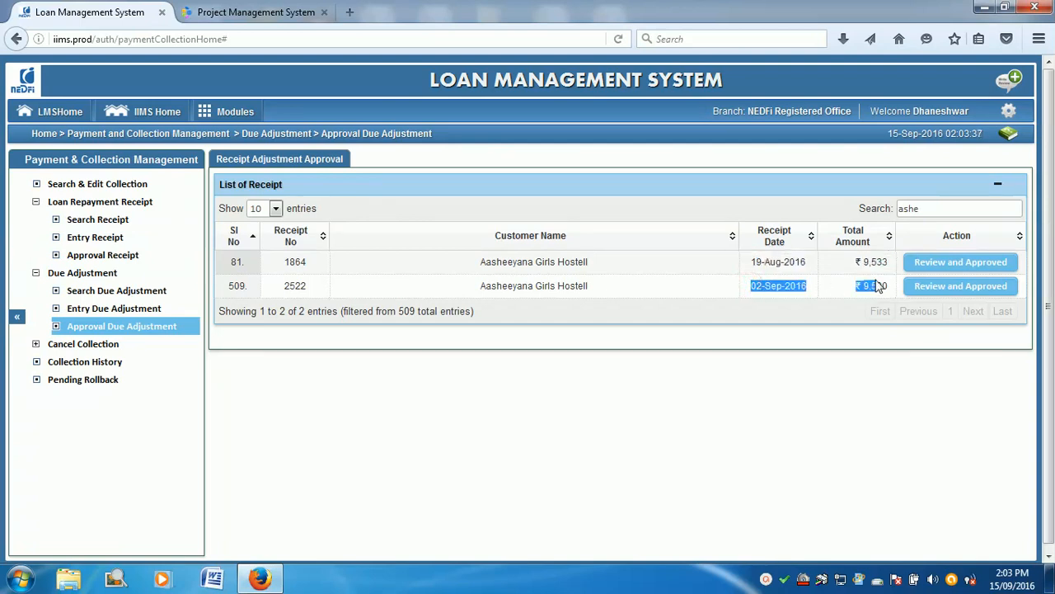
click(791, 285)
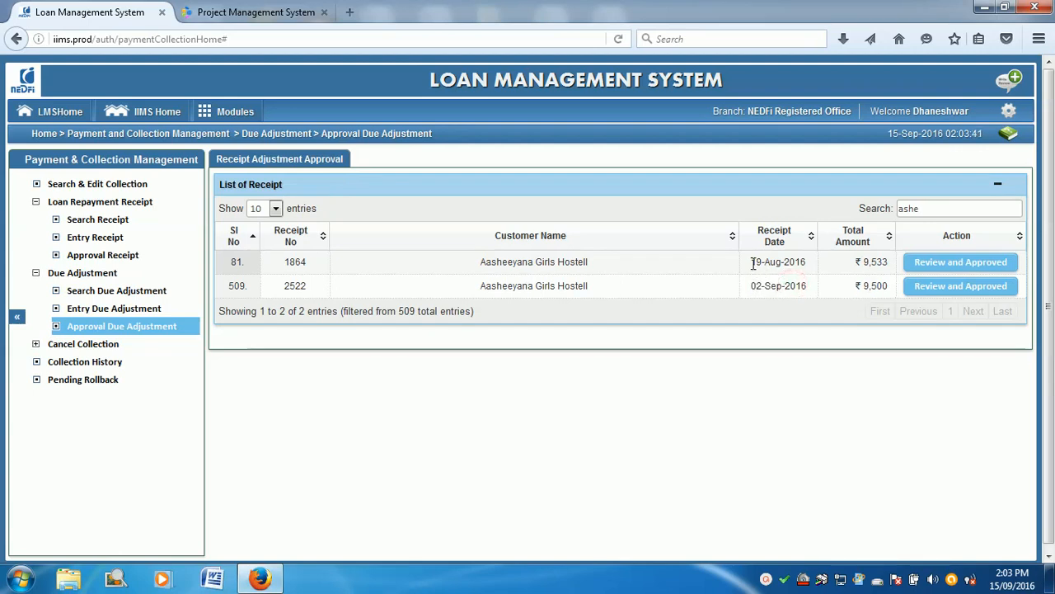
drag(753, 264, 886, 263)
click(932, 264)
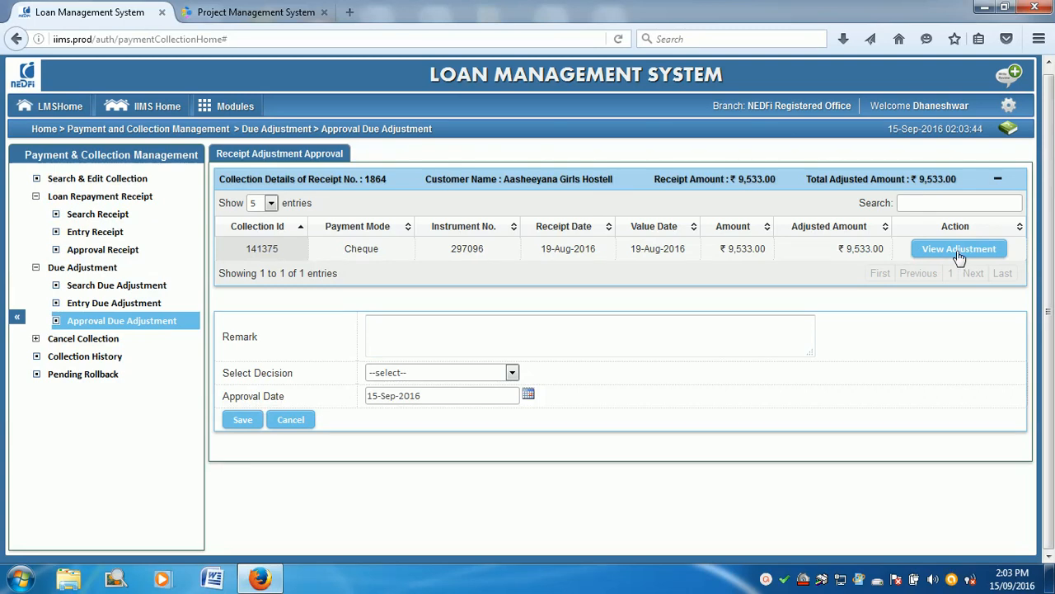
click(958, 252)
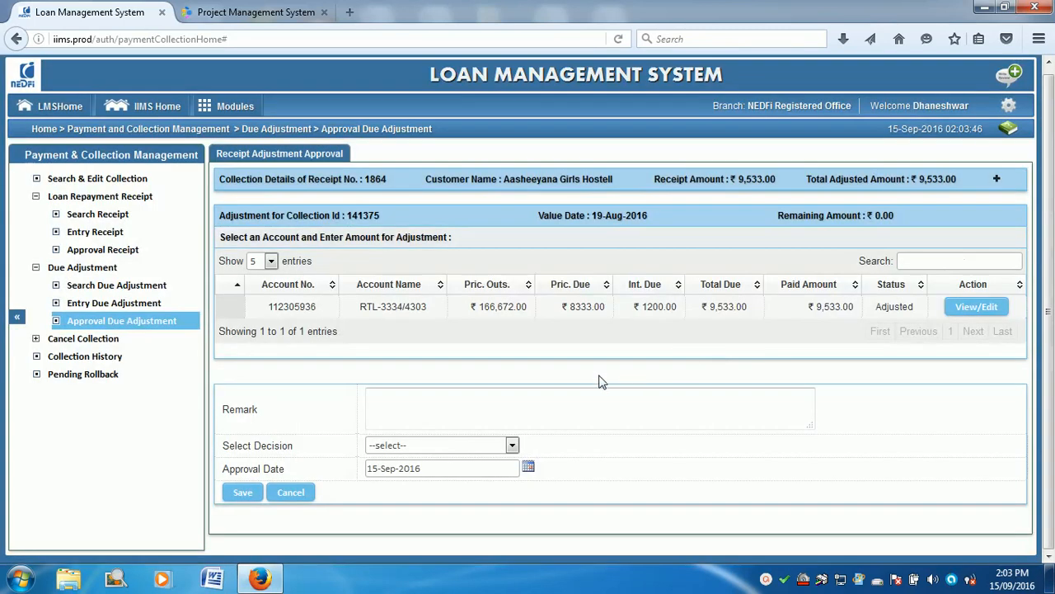
click(969, 317)
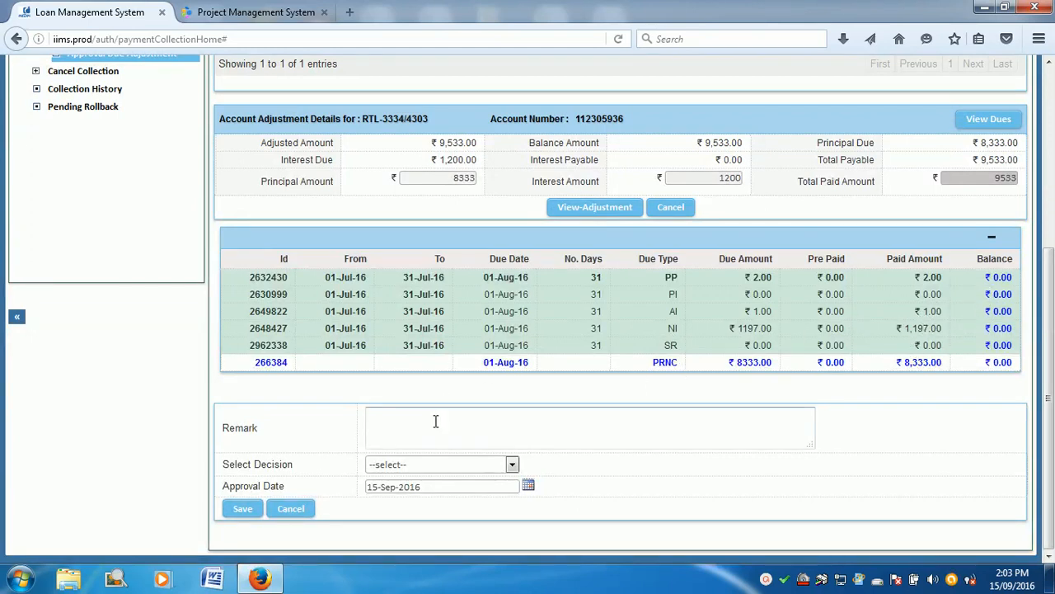
Step: Approve the 19-Aug-2016 receipt's due adjustment with the remark "ok", decision Approved and approval date 19-Aug-2016
text(ok)
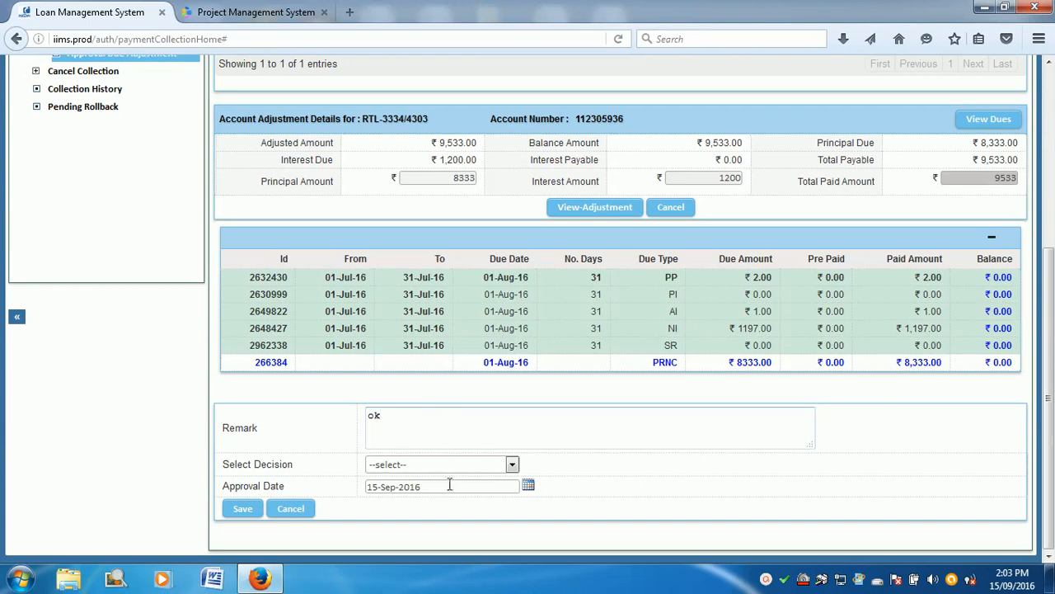
click(459, 466)
click(442, 487)
click(529, 487)
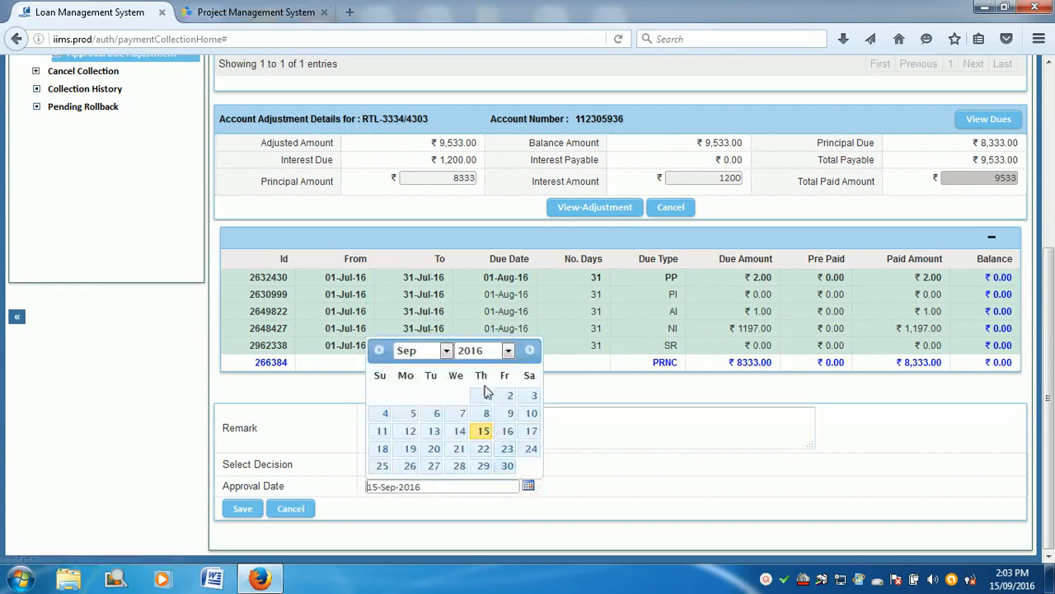
click(445, 350)
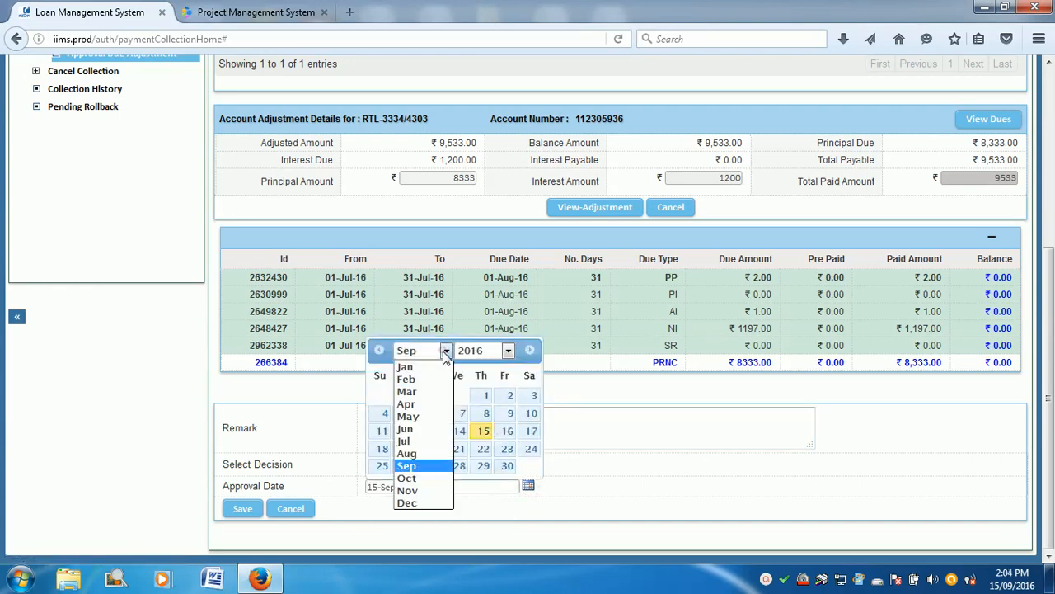
click(450, 455)
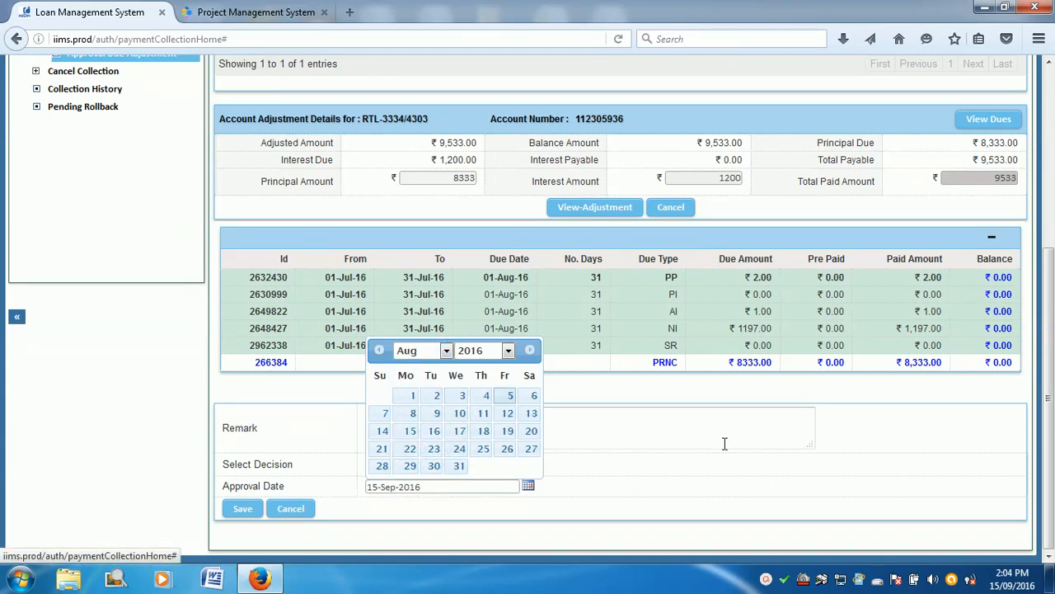
scroll(932, 512, up, 2)
scroll(931, 512, up, 3)
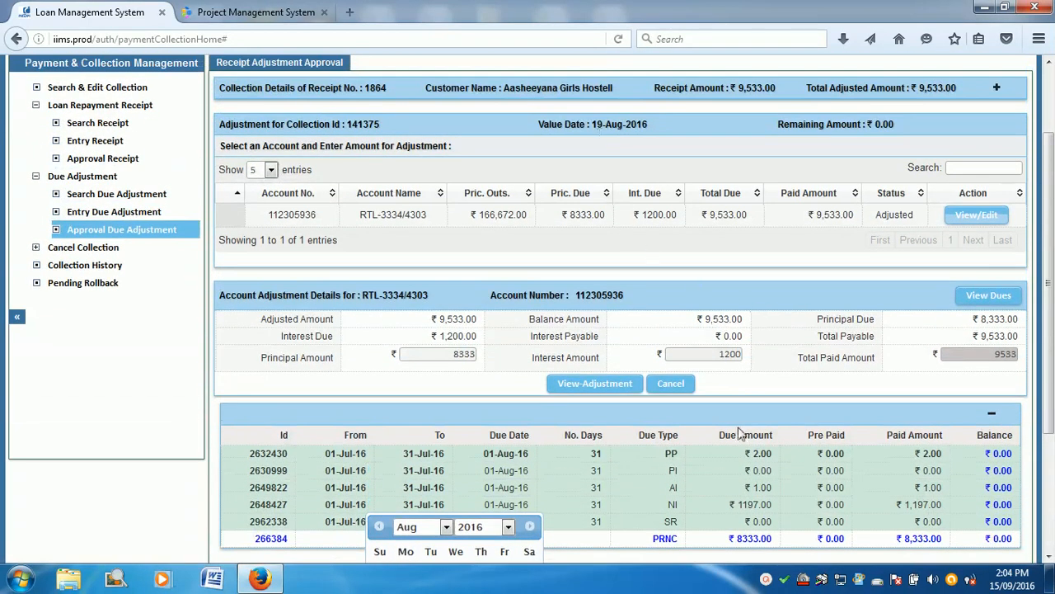
scroll(739, 453, down, 4)
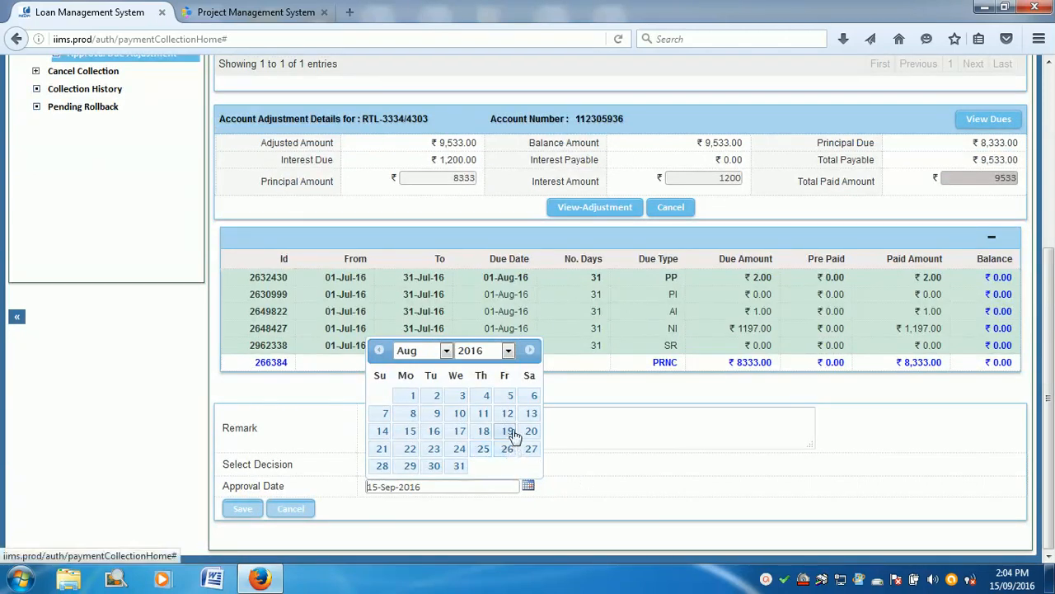
click(512, 434)
click(241, 510)
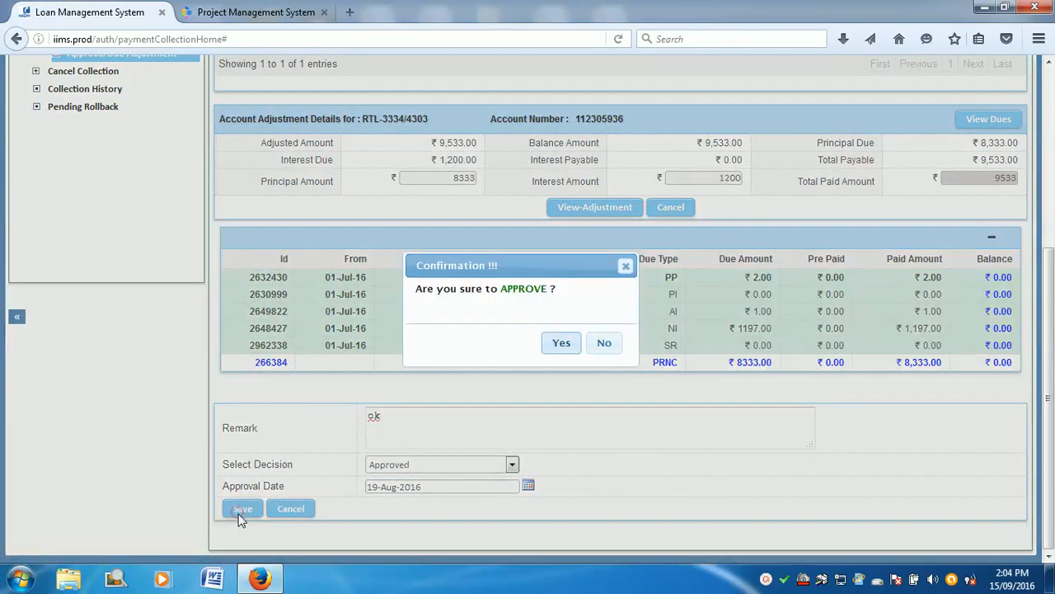
click(561, 345)
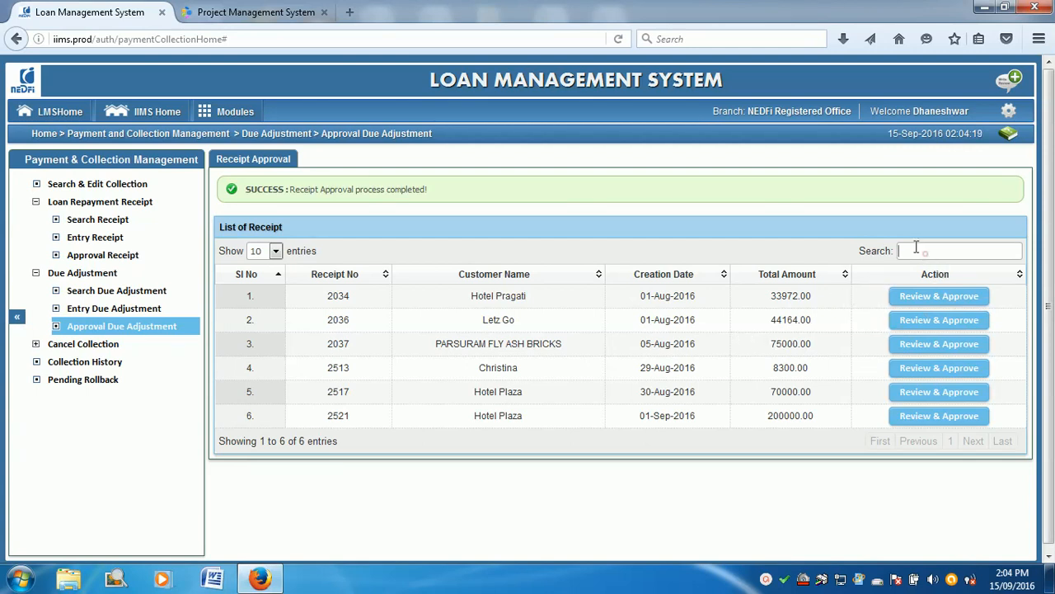
Step: Reload the due adjustment approval list and search its receipts for "aash"
text(a)
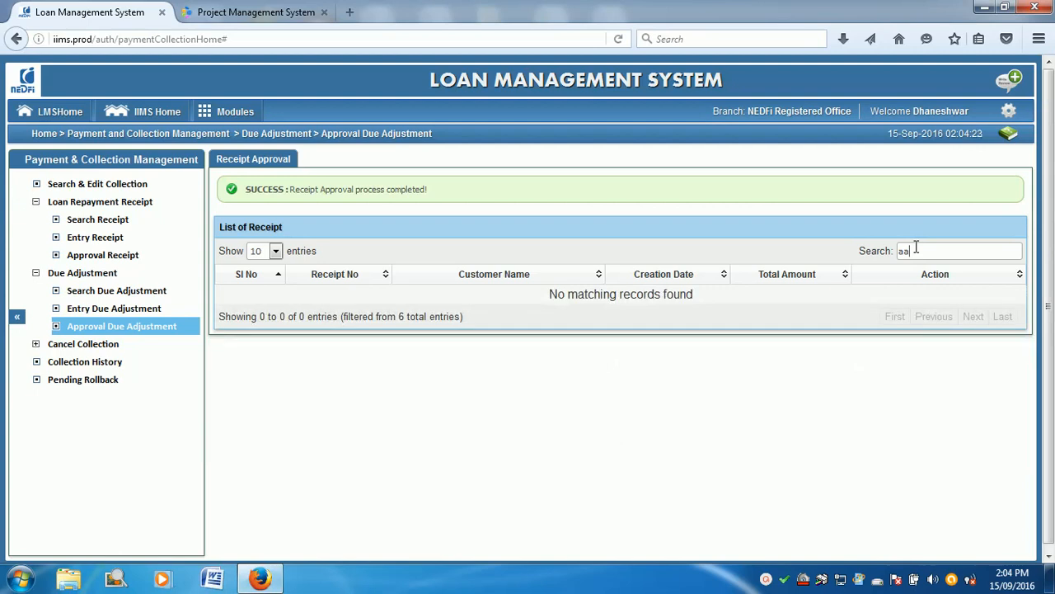
text(a)
key(BackSpace)
click(148, 332)
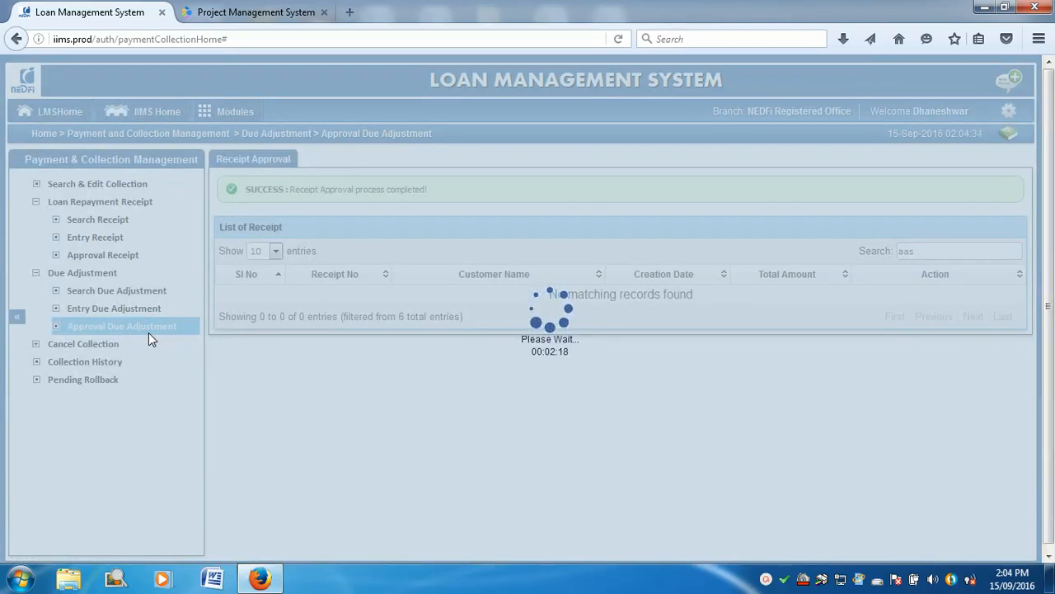
text(a)
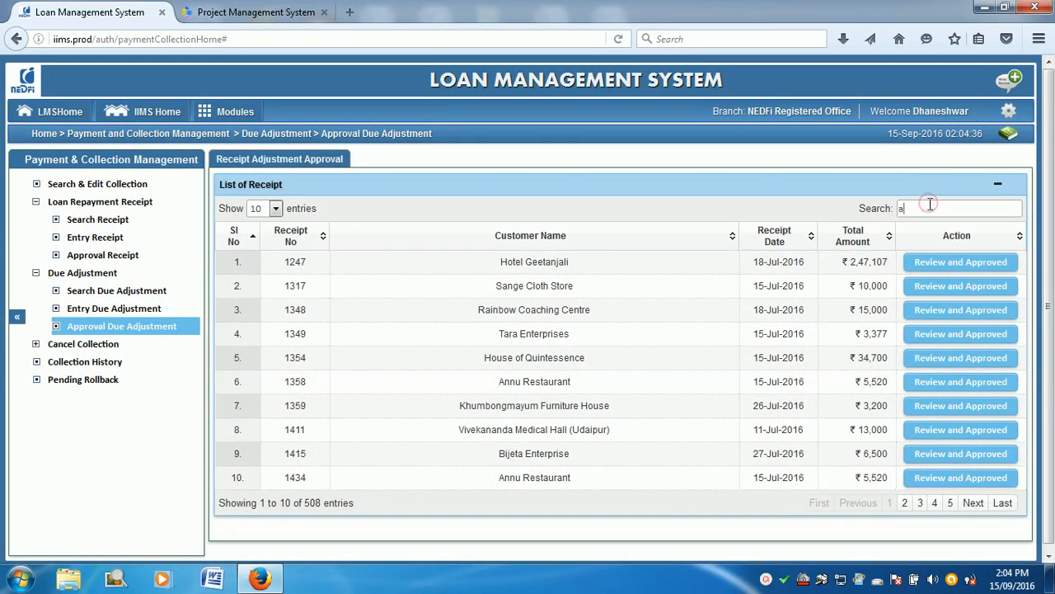
text(ash)
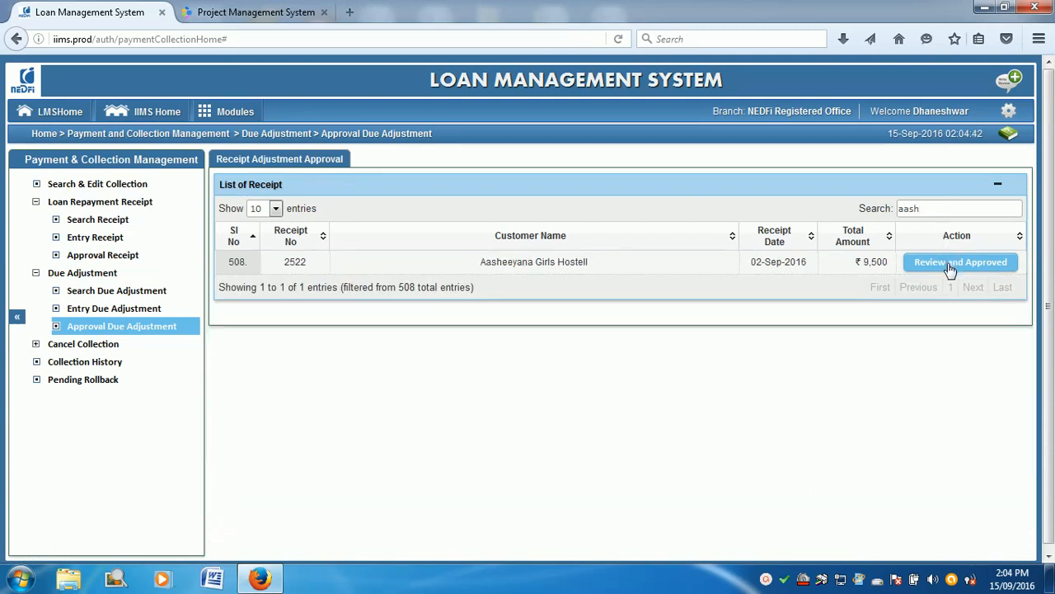
Step: Approve the due adjustment of the 02-Sep-2016 receipt with the remark "approved" and decision Approved, and return to the approval list
click(950, 264)
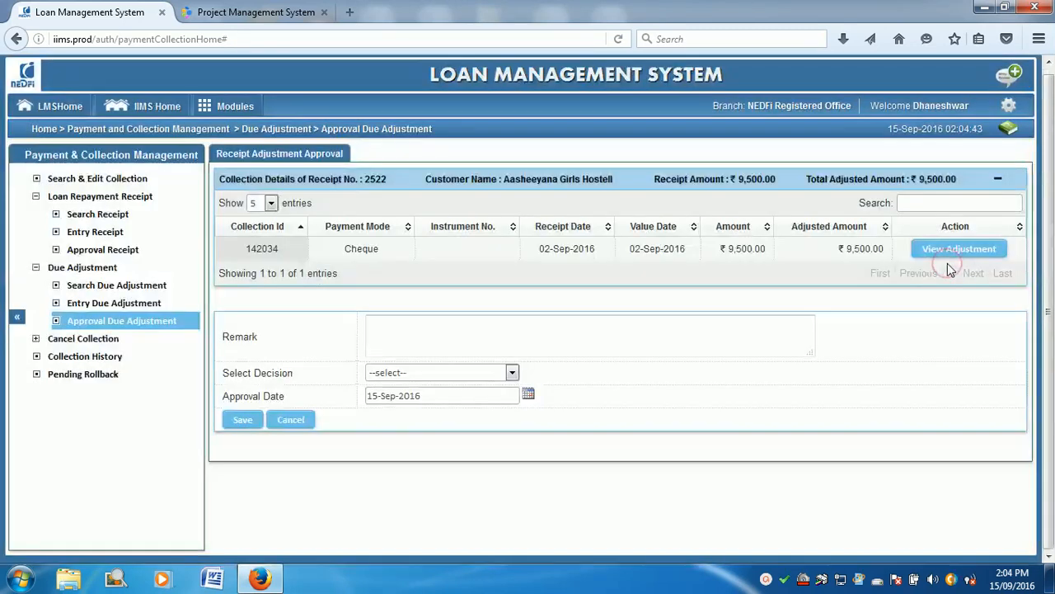
click(468, 327)
text(approved)
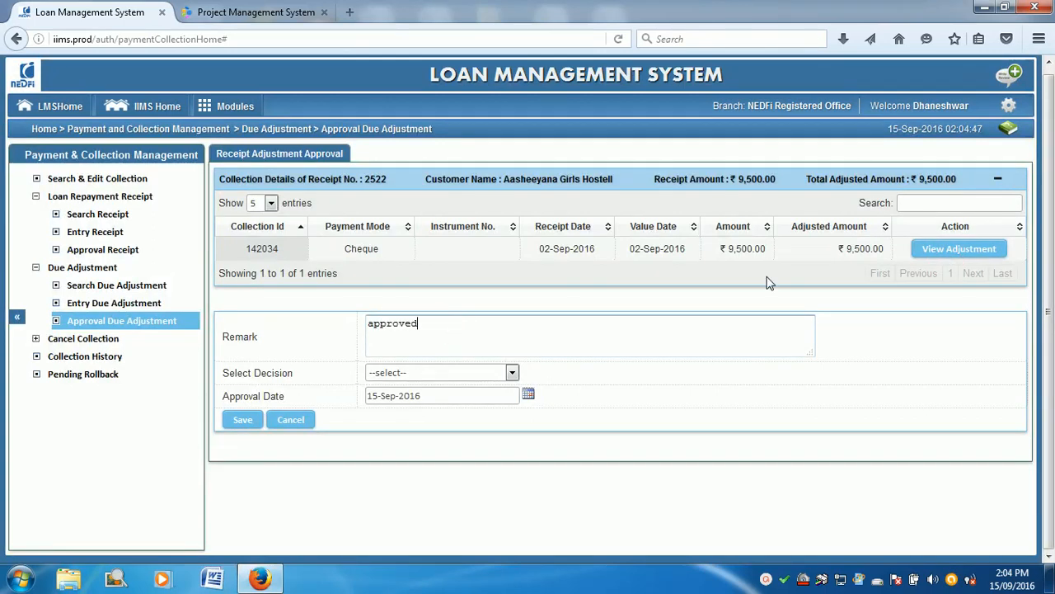
click(489, 373)
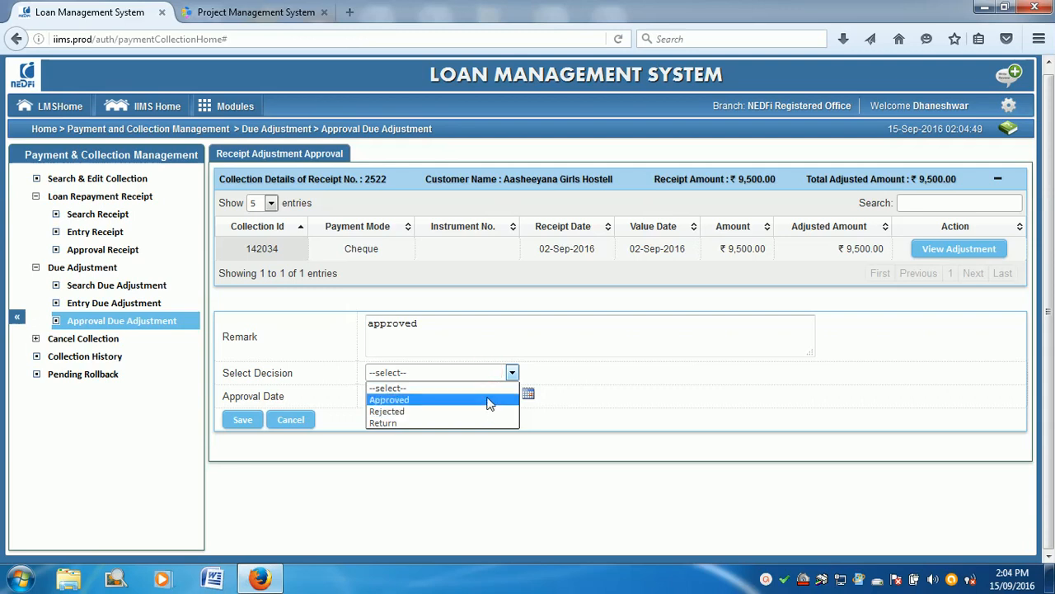
click(488, 400)
click(527, 394)
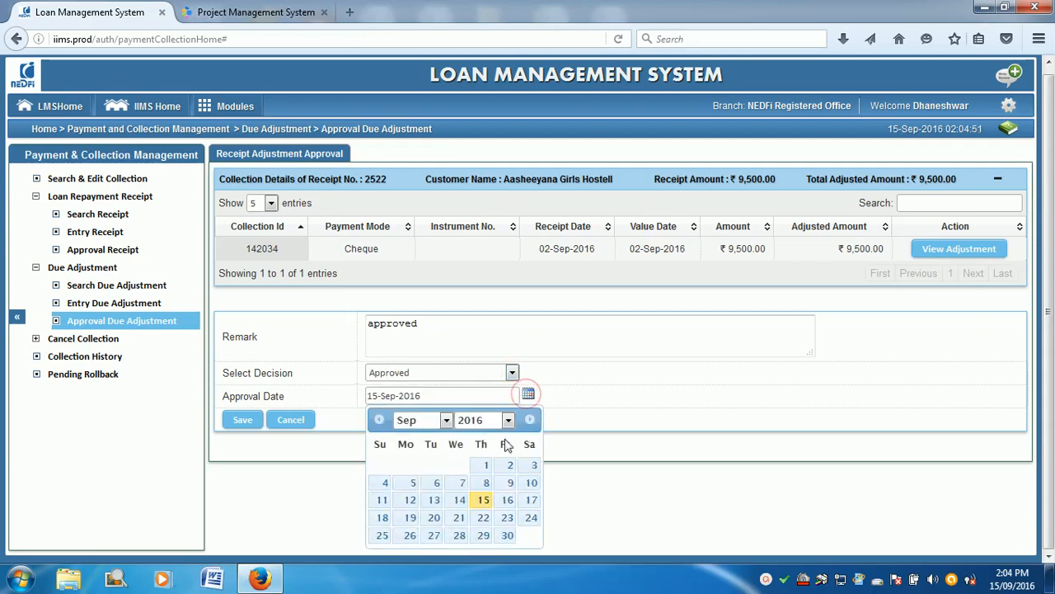
click(247, 422)
click(560, 345)
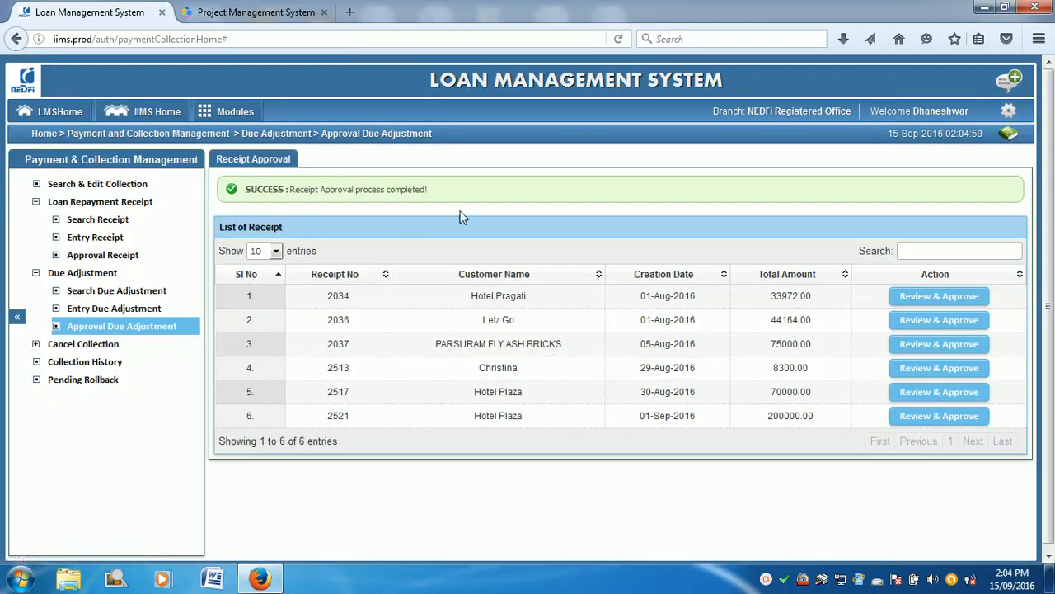
click(157, 336)
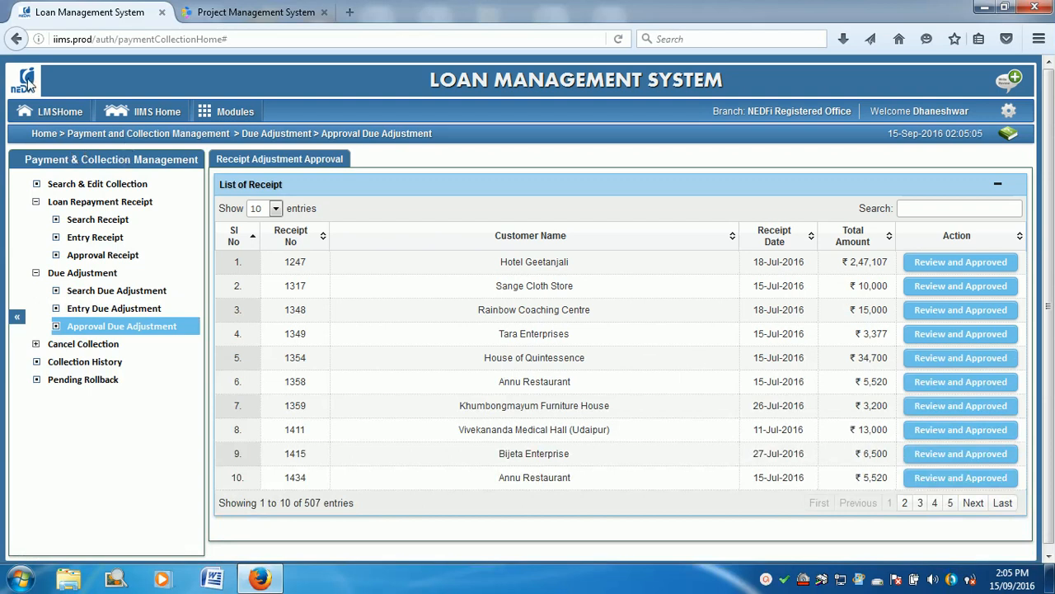
Step: Switch to the Finance & Accounting Management System and open its loan voucher module
click(66, 116)
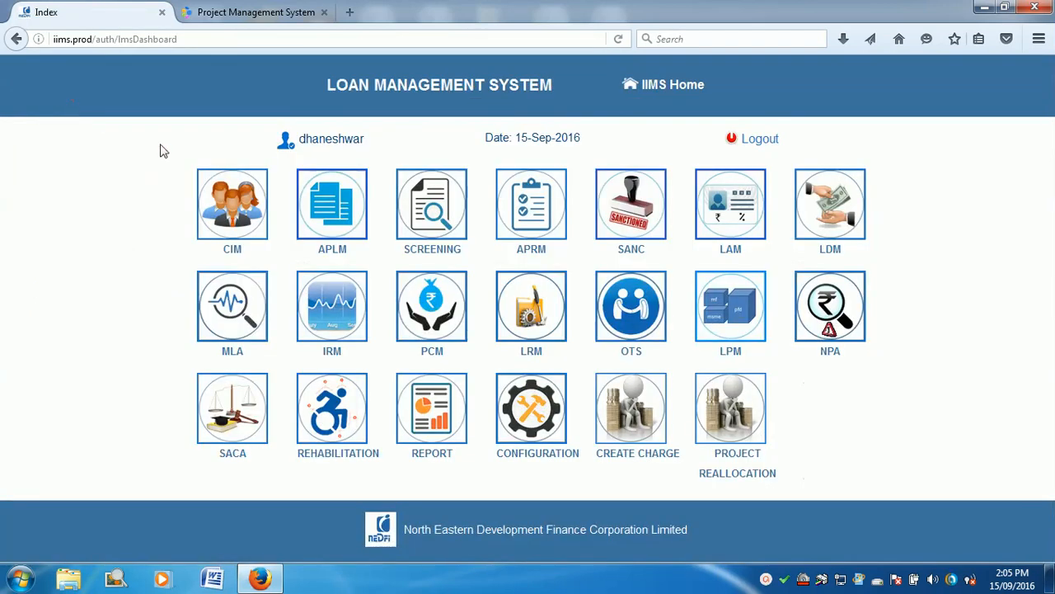
click(656, 91)
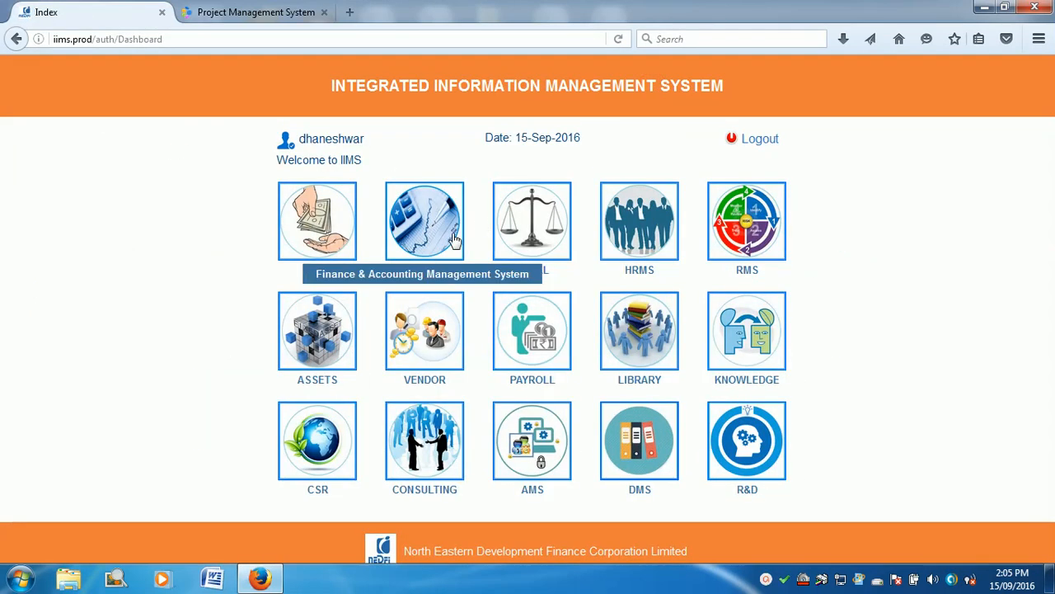
click(437, 248)
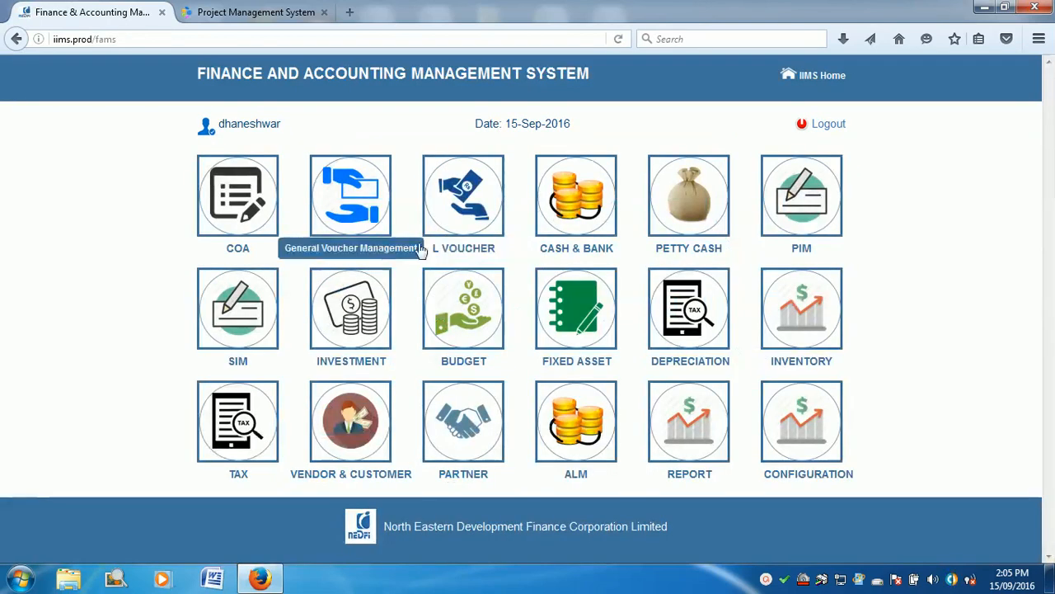
click(464, 226)
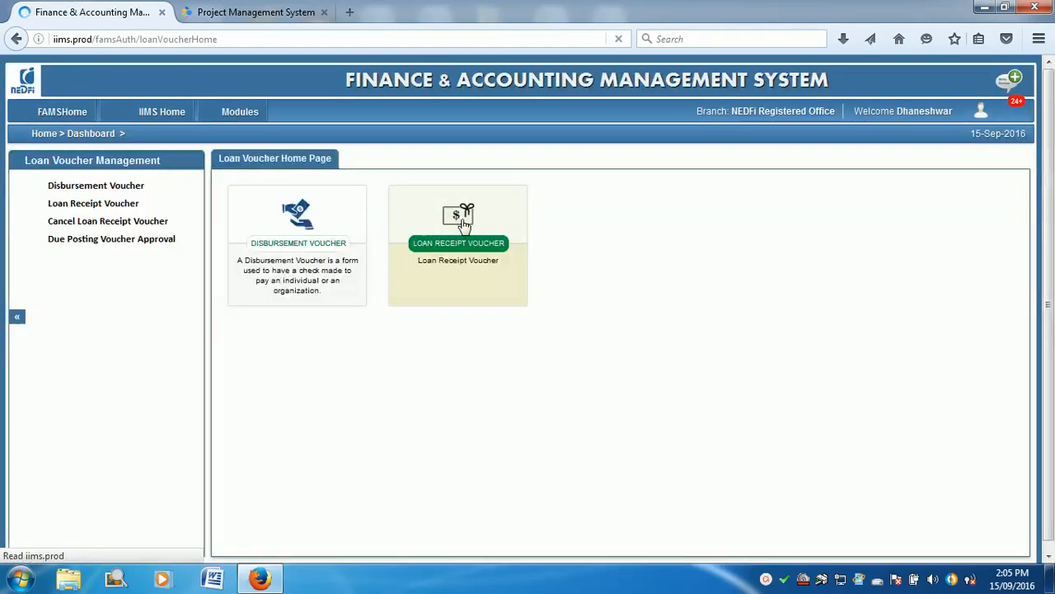
Step: Search the receipts for loan receipt voucher creation for "aas" and open Aasheeyana Girls Hostell's receipt dated 19-Aug-2016
click(97, 206)
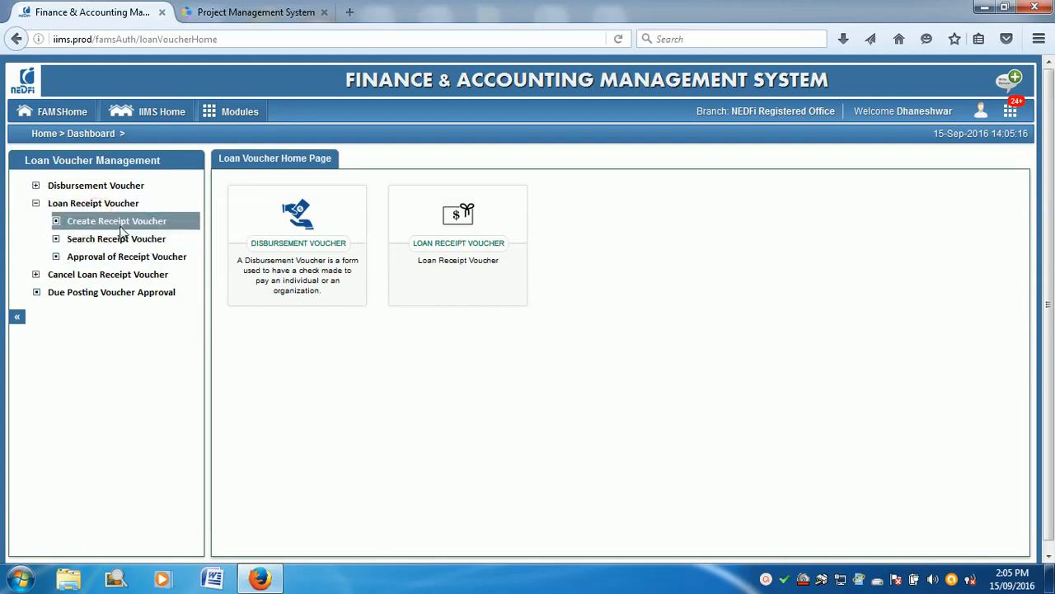
click(121, 223)
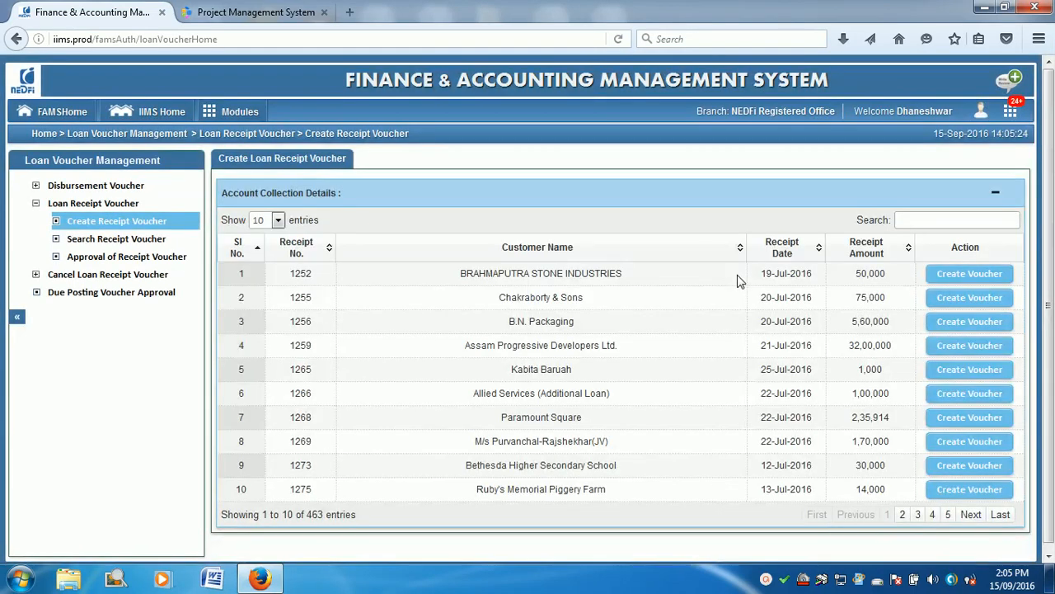
text(aas)
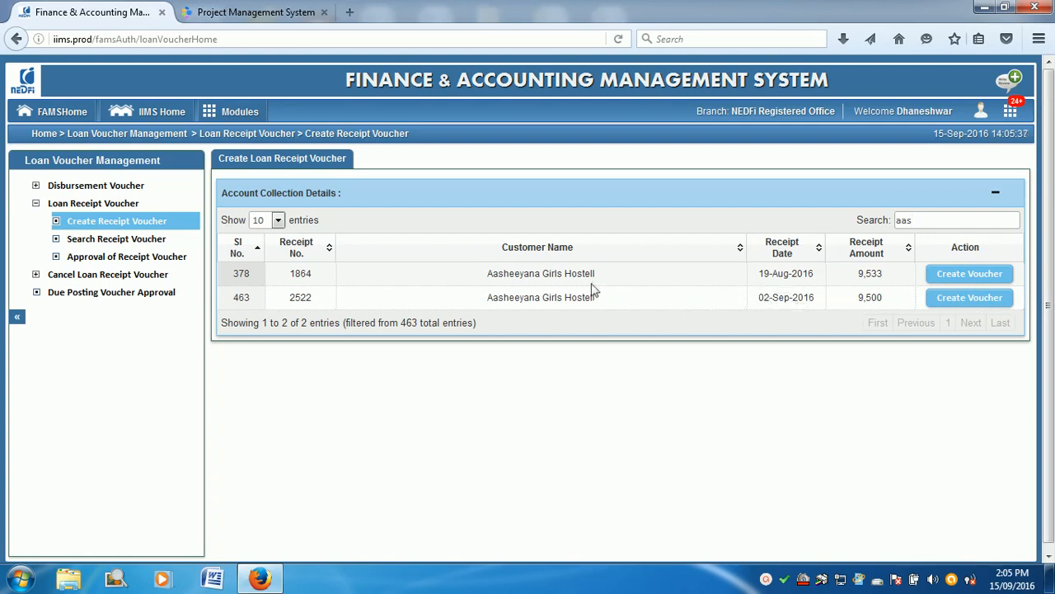
click(947, 277)
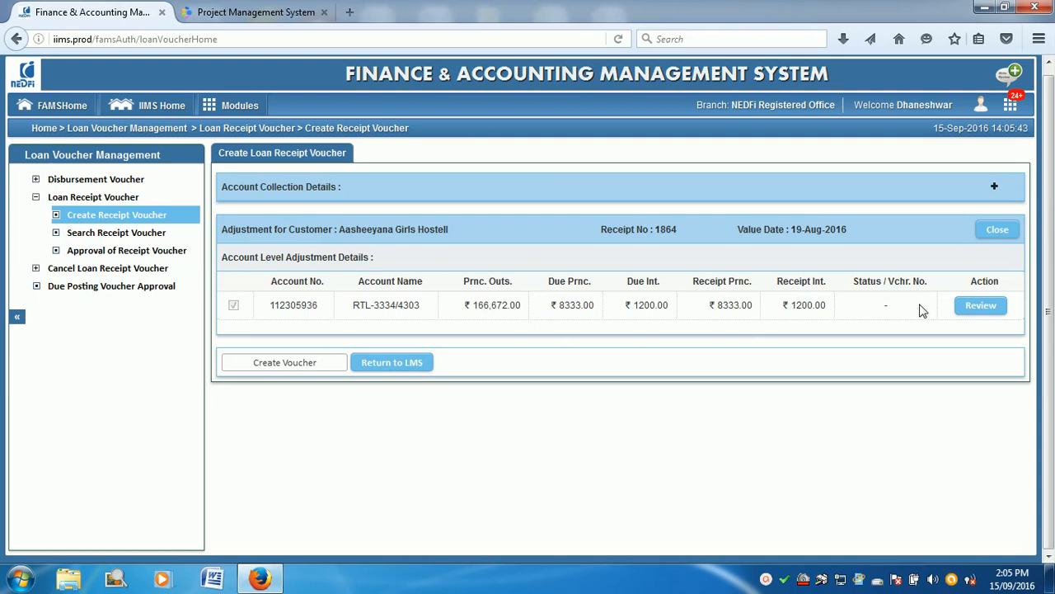
Step: Review the account's adjustment for the 19-Aug-2016 receipt and save its review status as Correct
click(980, 306)
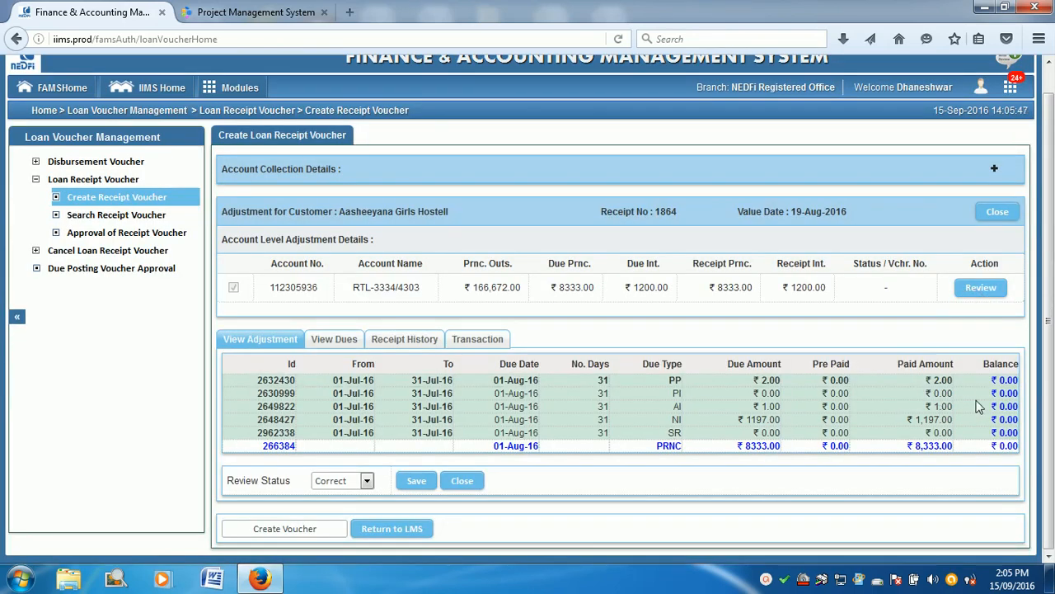
click(368, 481)
click(346, 493)
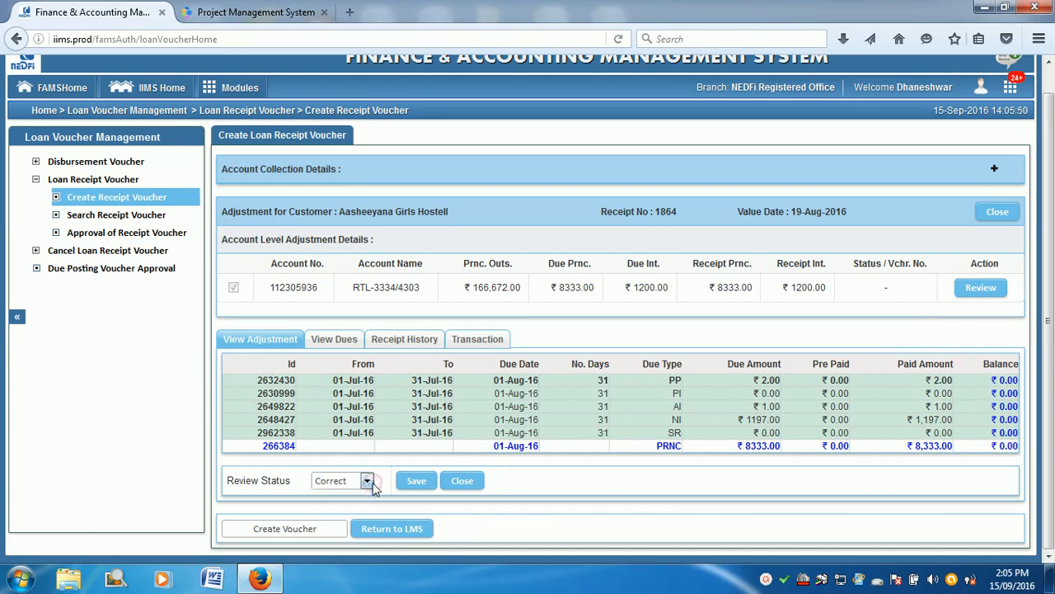
click(415, 482)
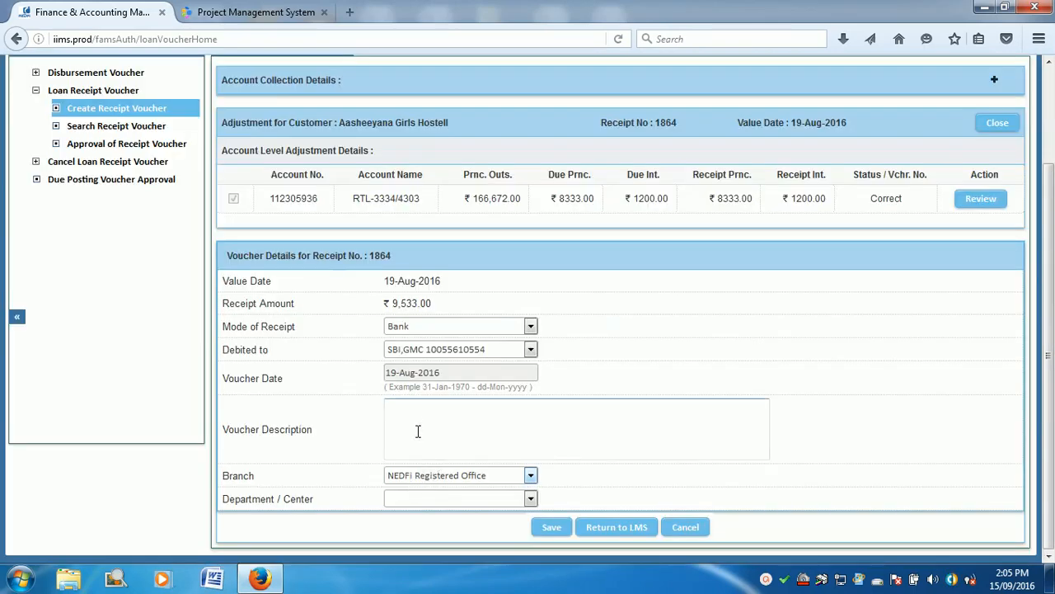
Step: Save the loan receipt voucher for the 19-Aug-2016 receipt with the description "ok" and branch NEDFi Registered Office
click(417, 423)
text(ok)
click(487, 500)
click(487, 498)
click(525, 477)
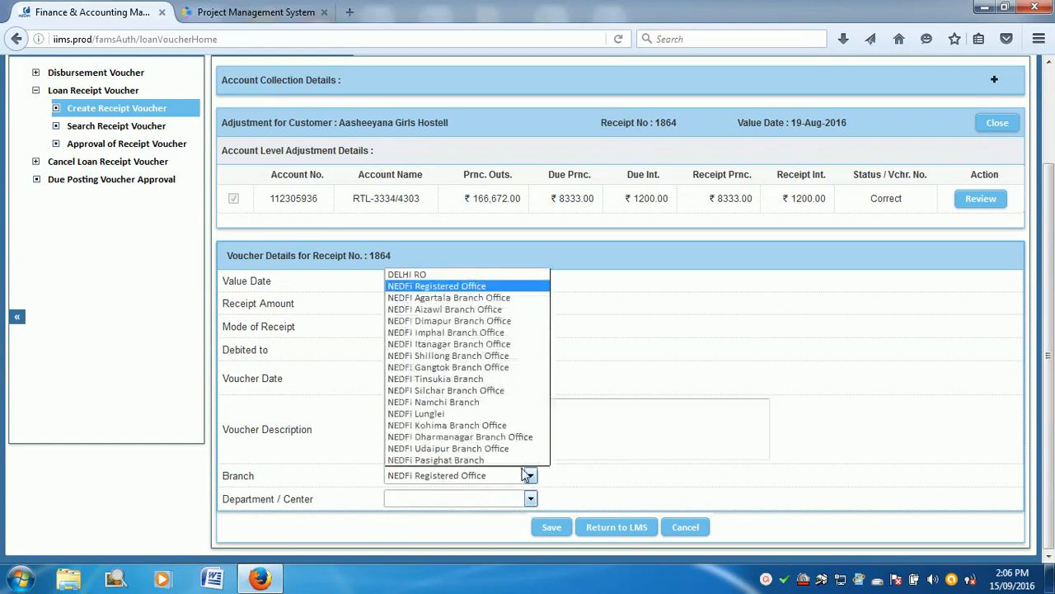
click(454, 285)
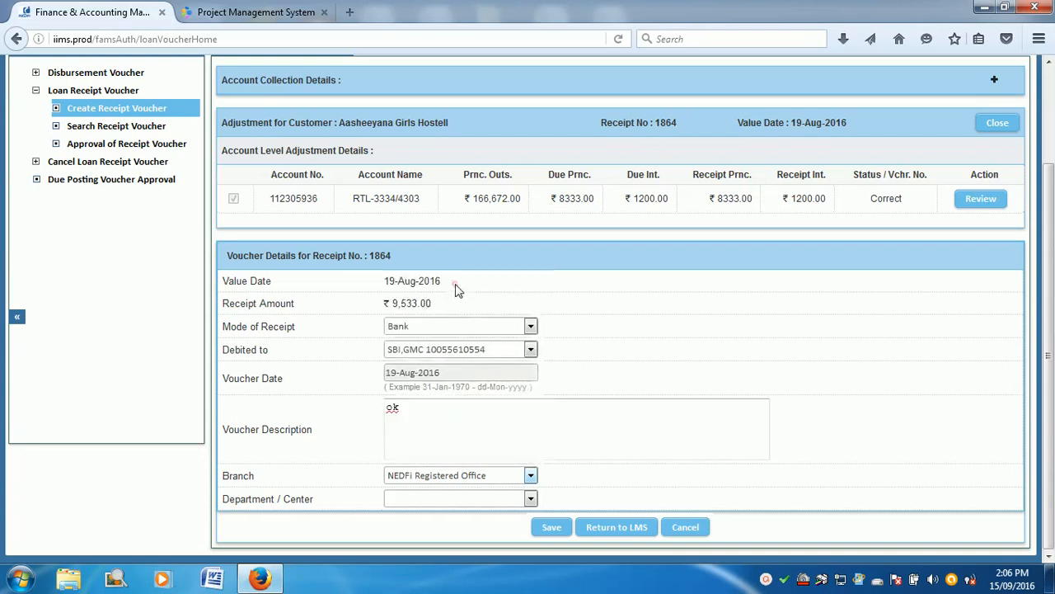
click(550, 527)
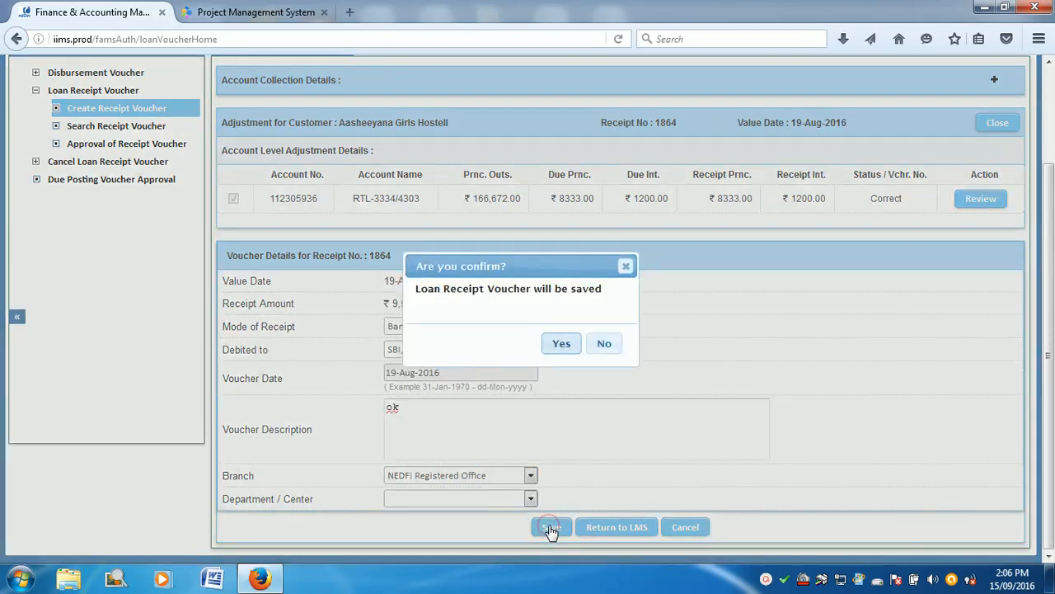
click(561, 346)
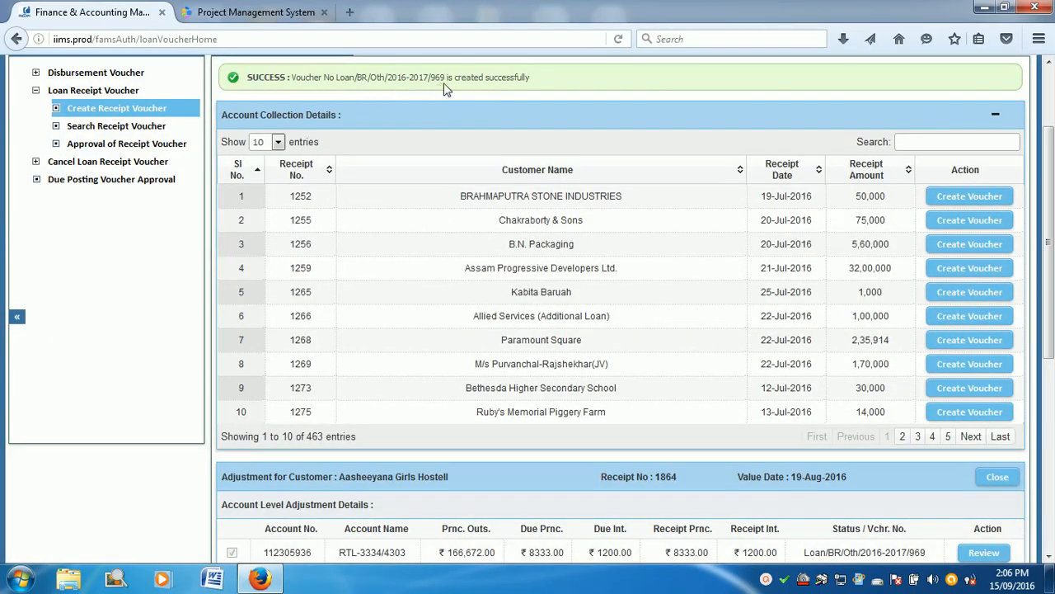
Step: View the transaction details of the voucher created for the 19-Aug-2016 receipt, checking its interest and principal entries
scroll(700, 429, down, 5)
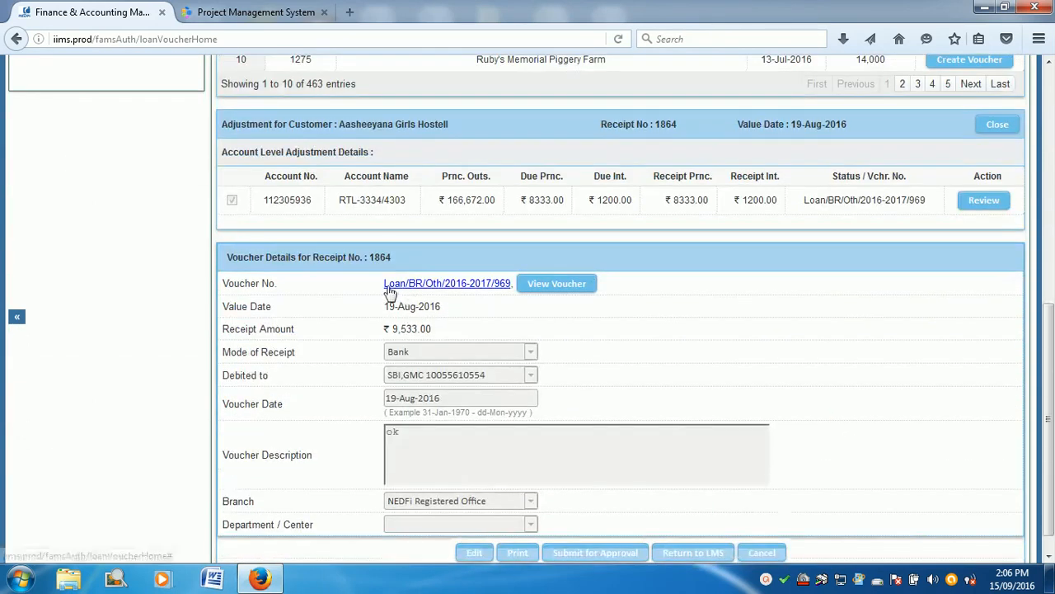
click(558, 289)
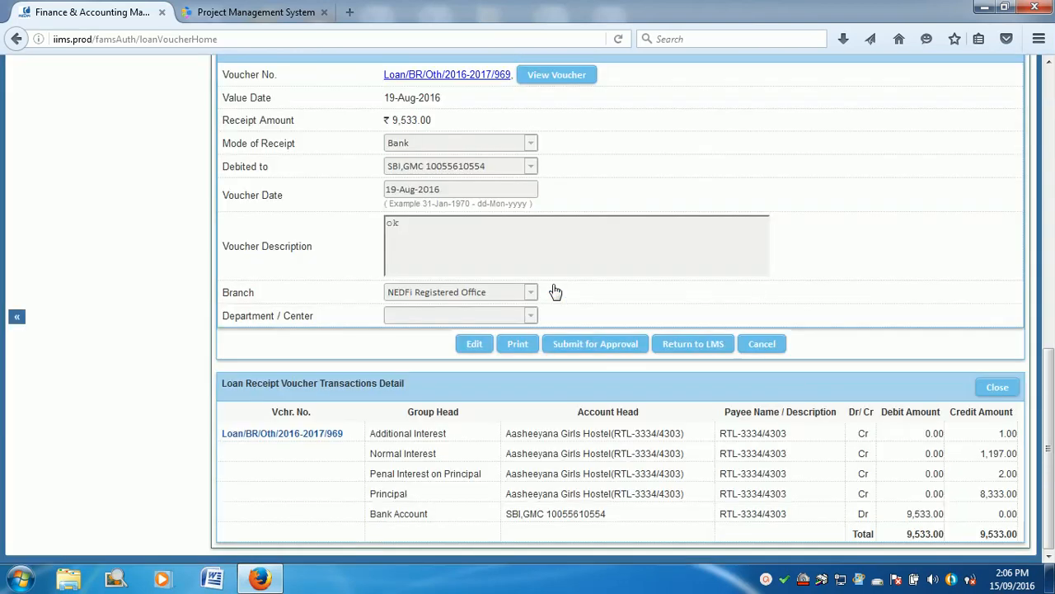
drag(526, 437, 812, 487)
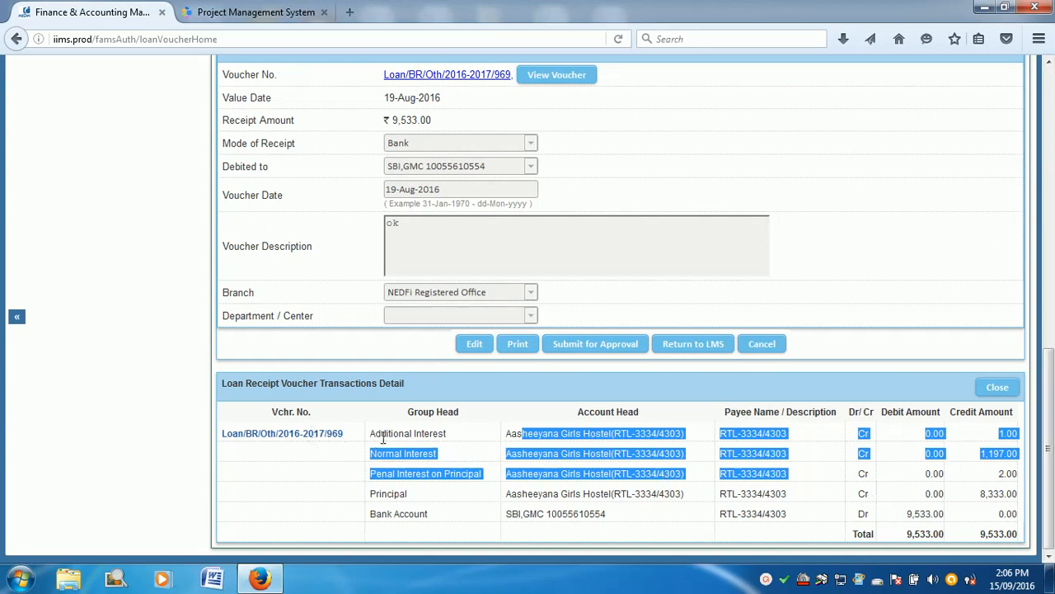
click(717, 486)
Step: Search the receipts for "aash" and start voucher creation for Aasheeyana Girls Hostell's receipt dated 02-Sep-2016
scroll(688, 393, up, 10)
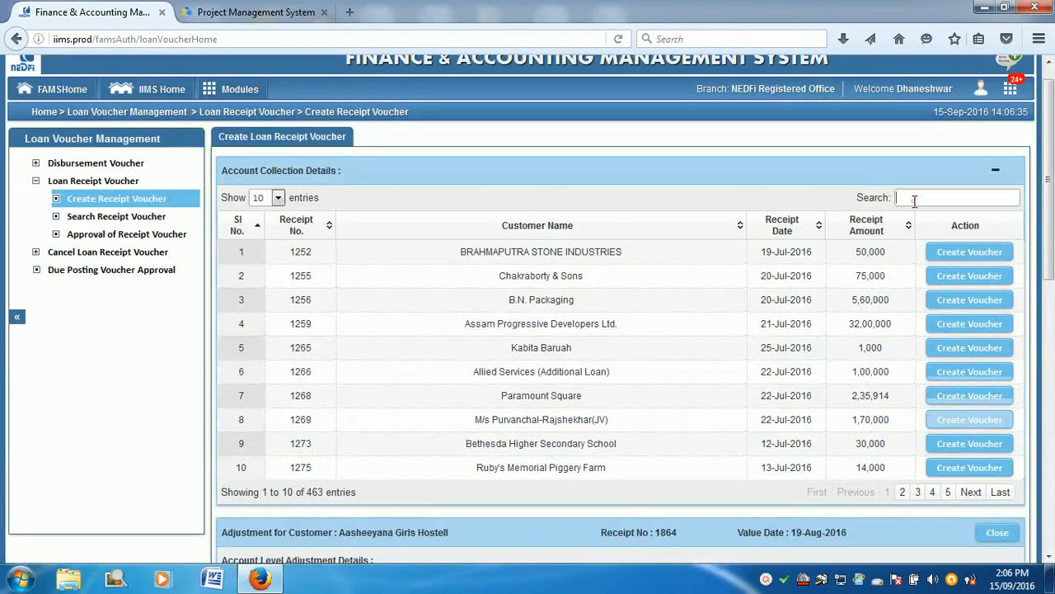
click(915, 199)
text(as)
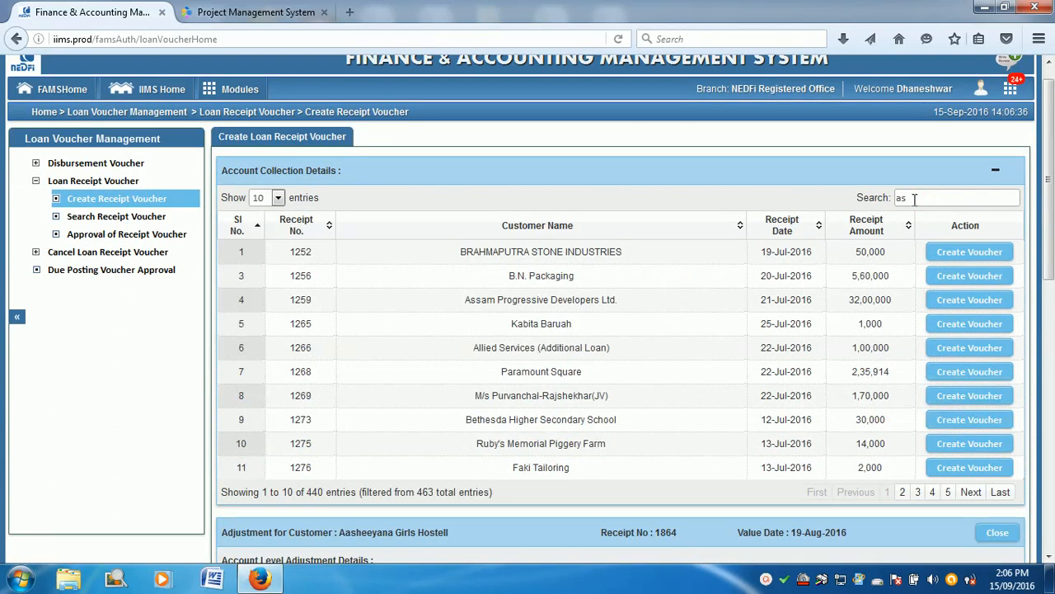
text(asf)
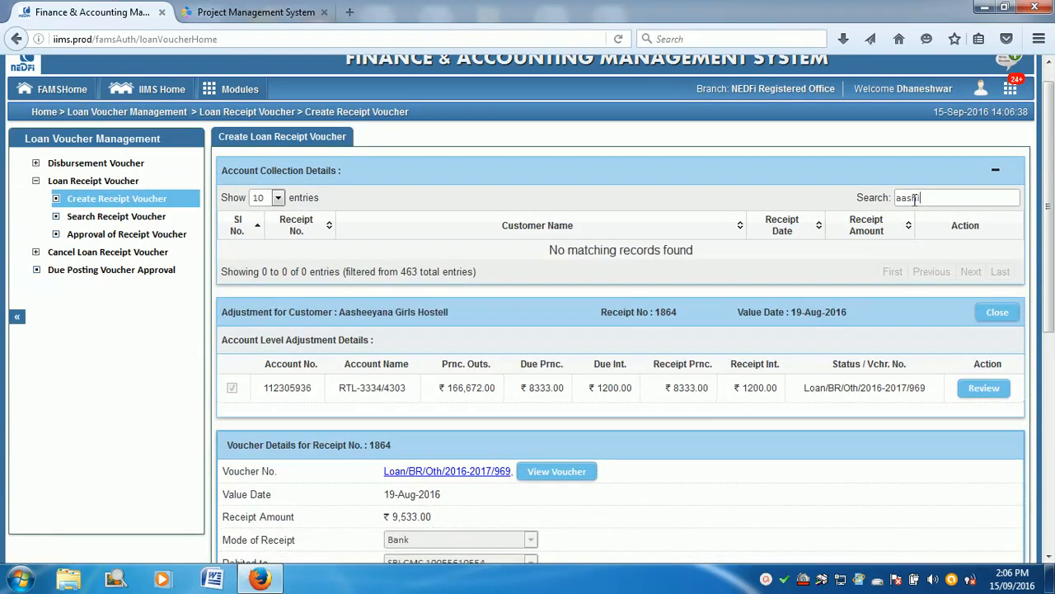
key(BackSpace)
text(h)
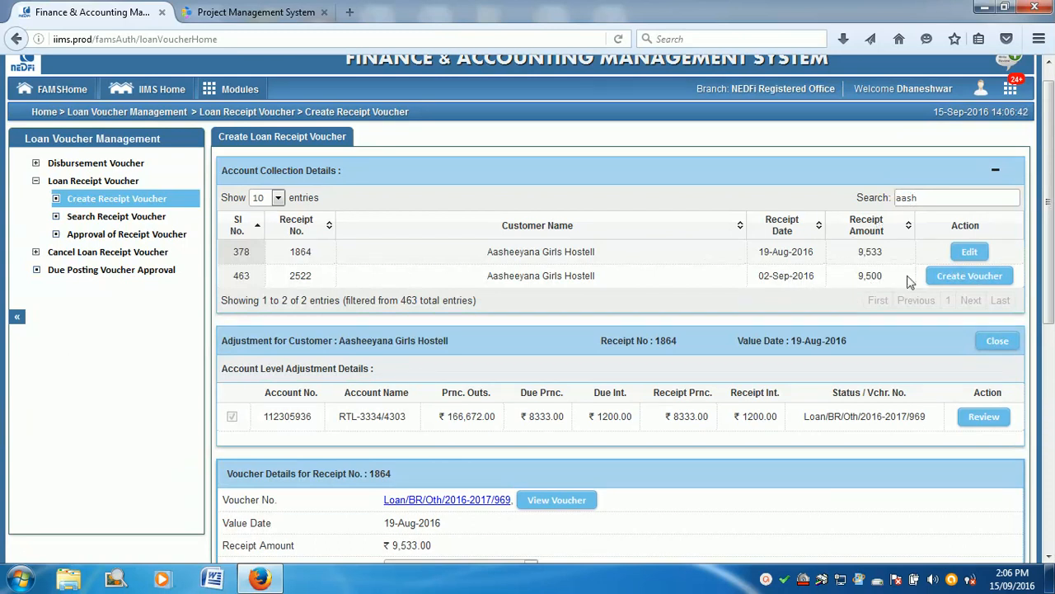
click(948, 285)
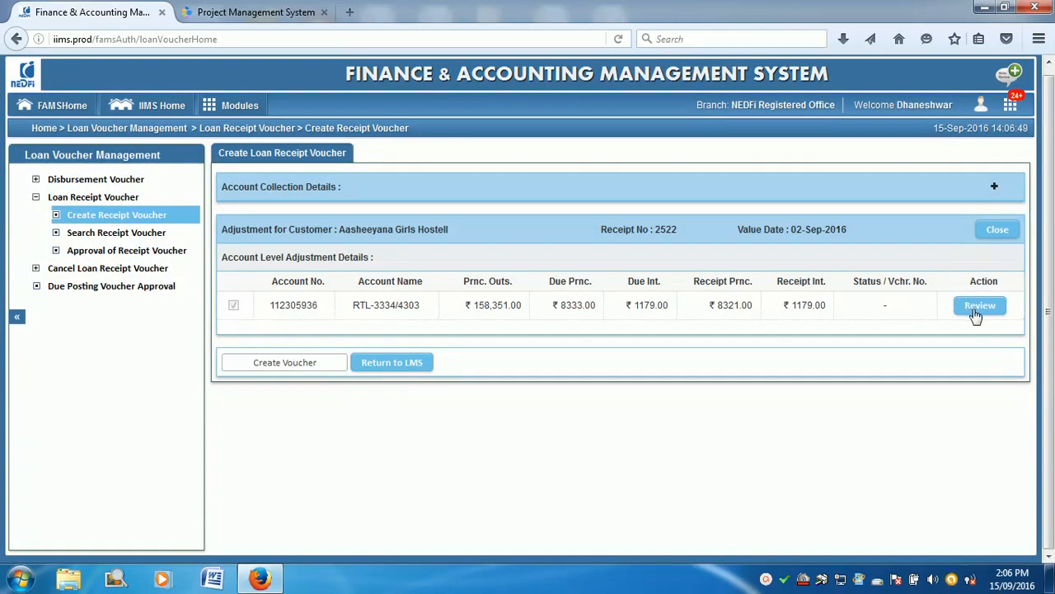
Step: Review the 02-Sep-2016 receipt's adjustment, dues and receipt history, and save the review status as Correct
click(979, 307)
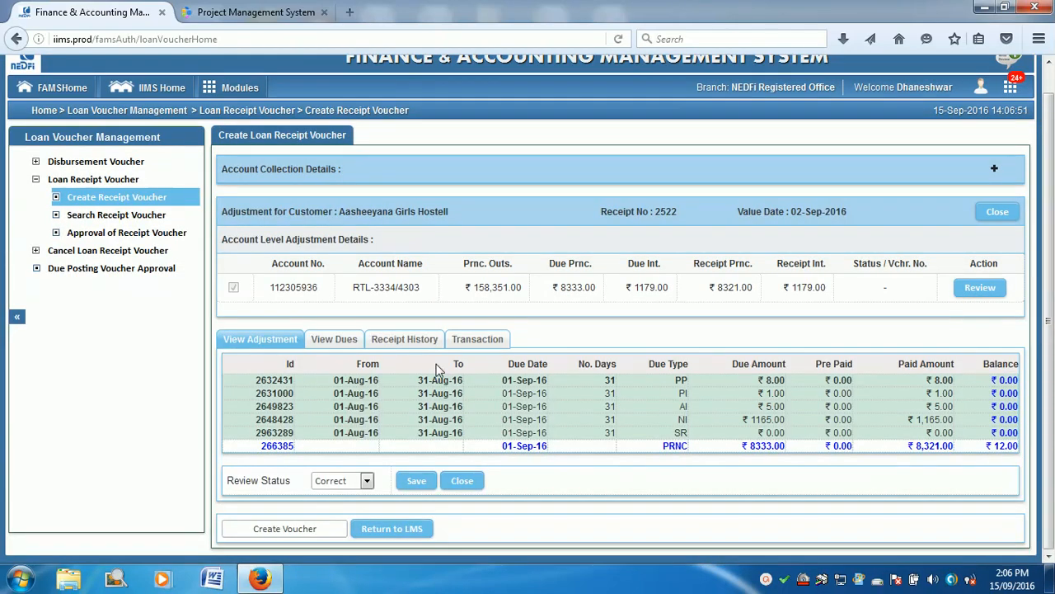
click(346, 342)
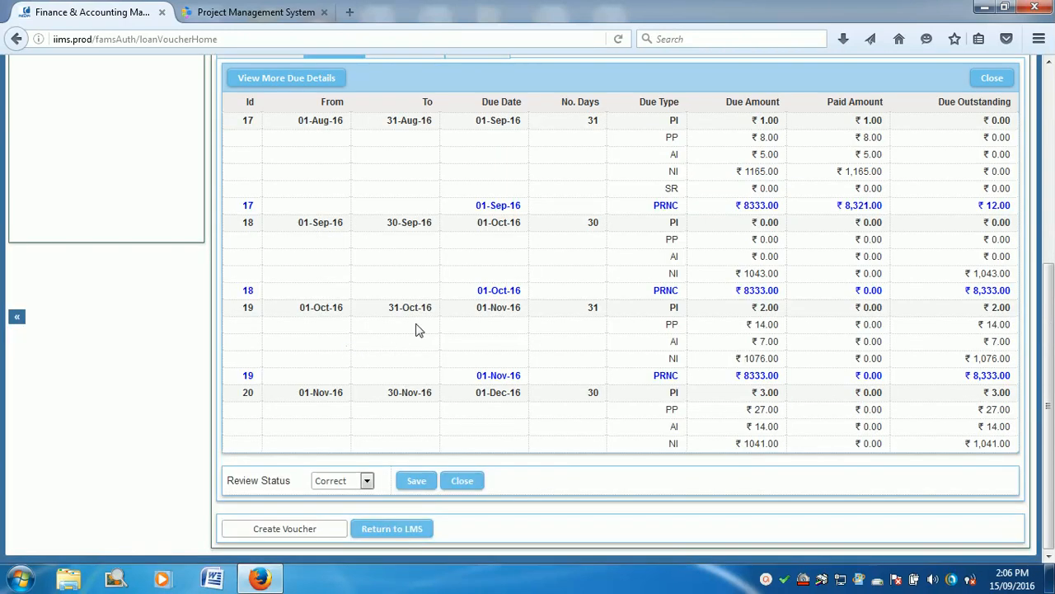
scroll(412, 314, up, 3)
click(406, 231)
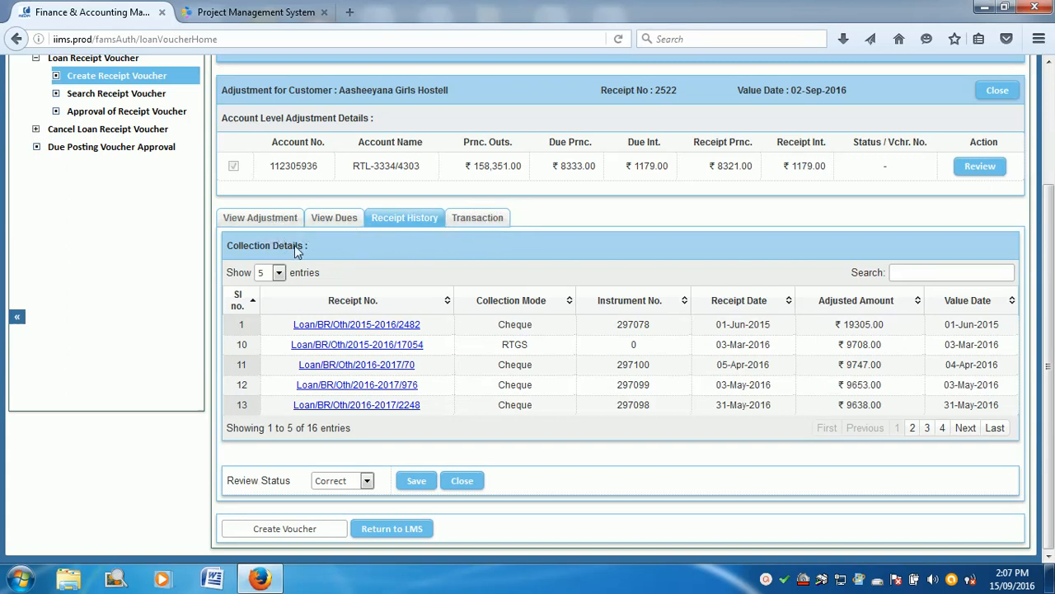
click(259, 223)
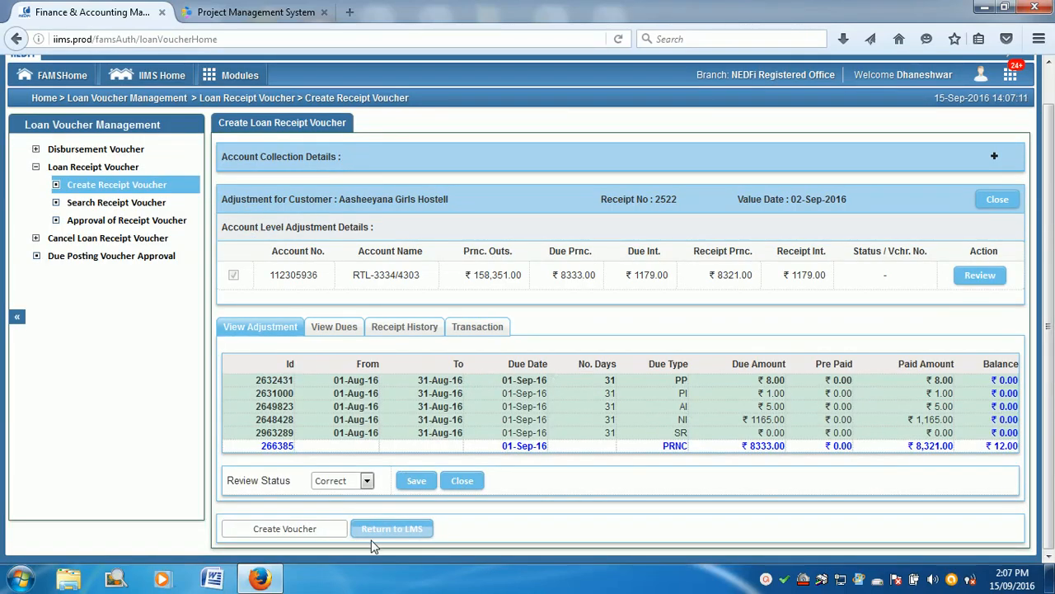
click(414, 481)
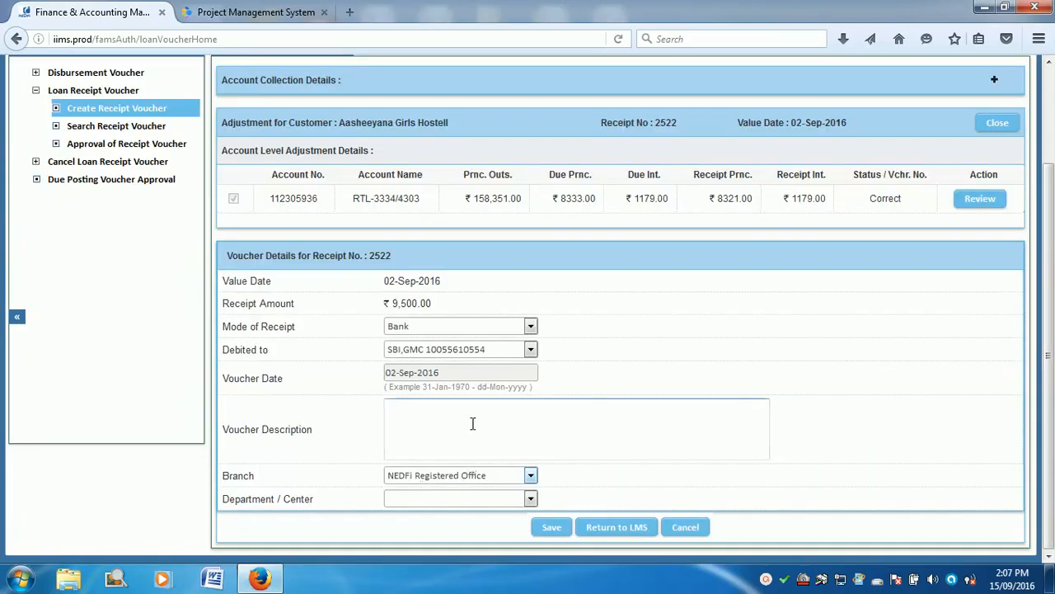
Step: Enter "ok" as the voucher description for the 02-Sep-2016 receipt and save the loan receipt voucher
click(434, 427)
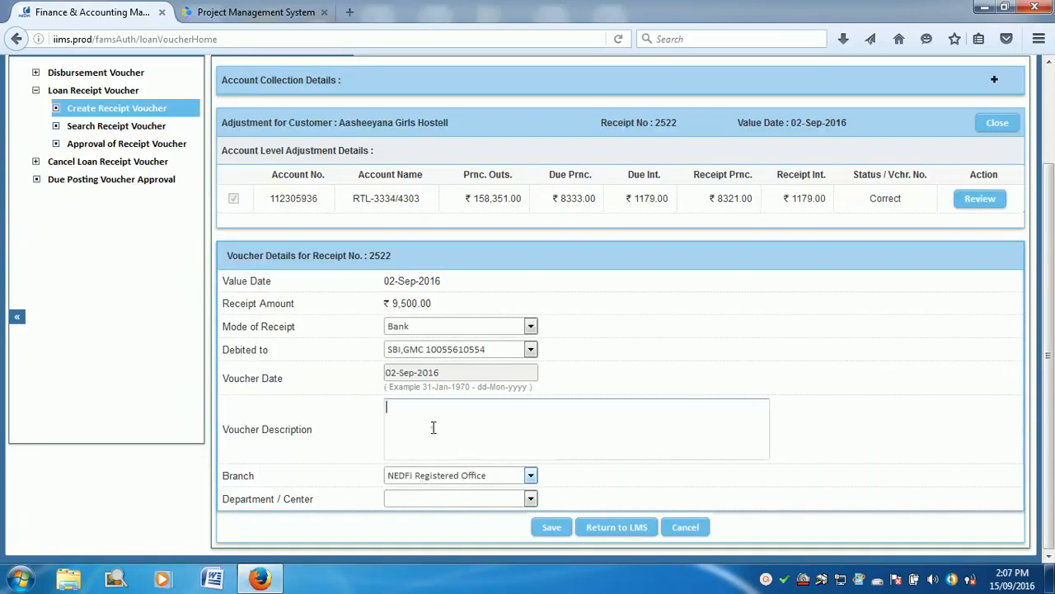
text(ok)
click(552, 528)
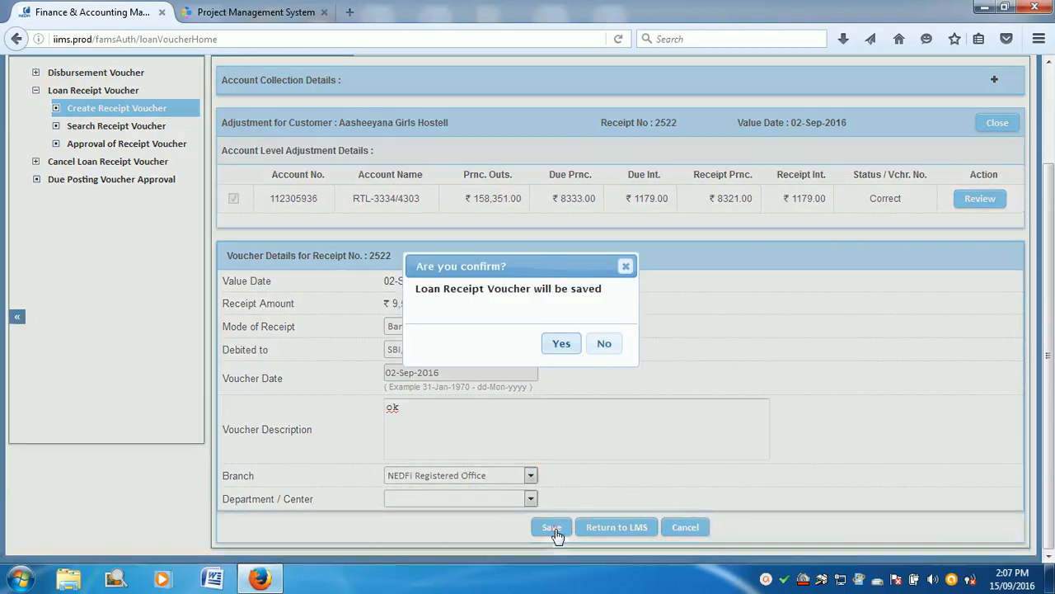
click(560, 346)
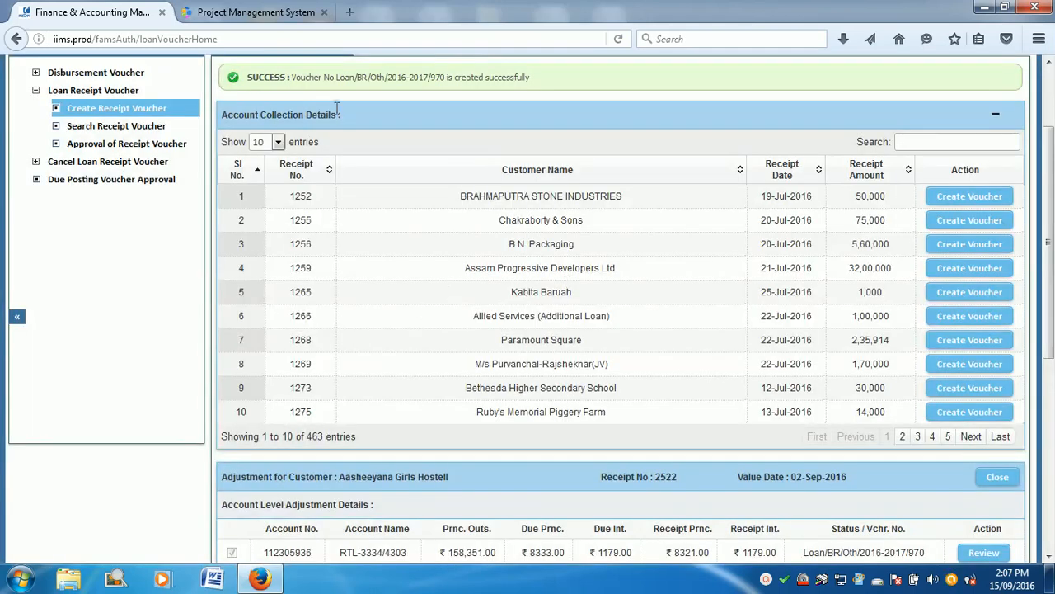
Step: View the transaction details of the voucher created for the 02-Sep-2016 receipt and check its debit and credit entries
drag(322, 78, 429, 91)
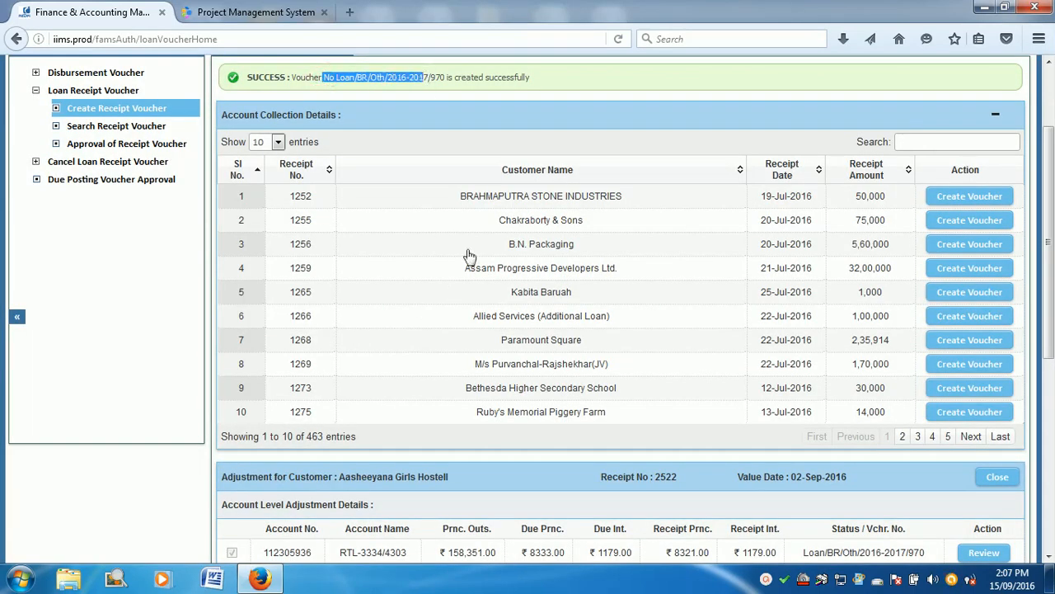
scroll(514, 300, down, 7)
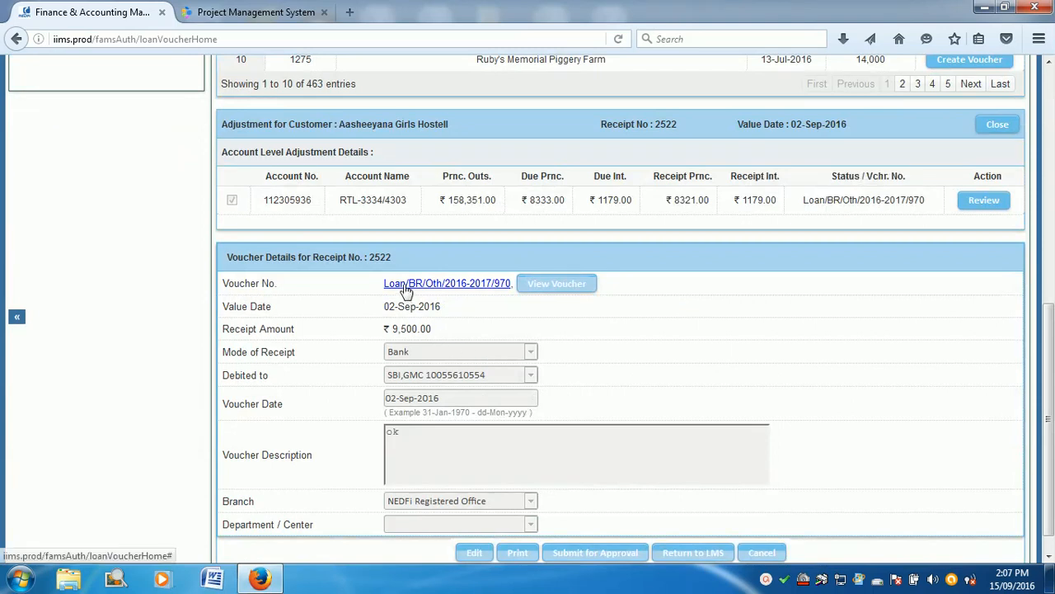
click(555, 287)
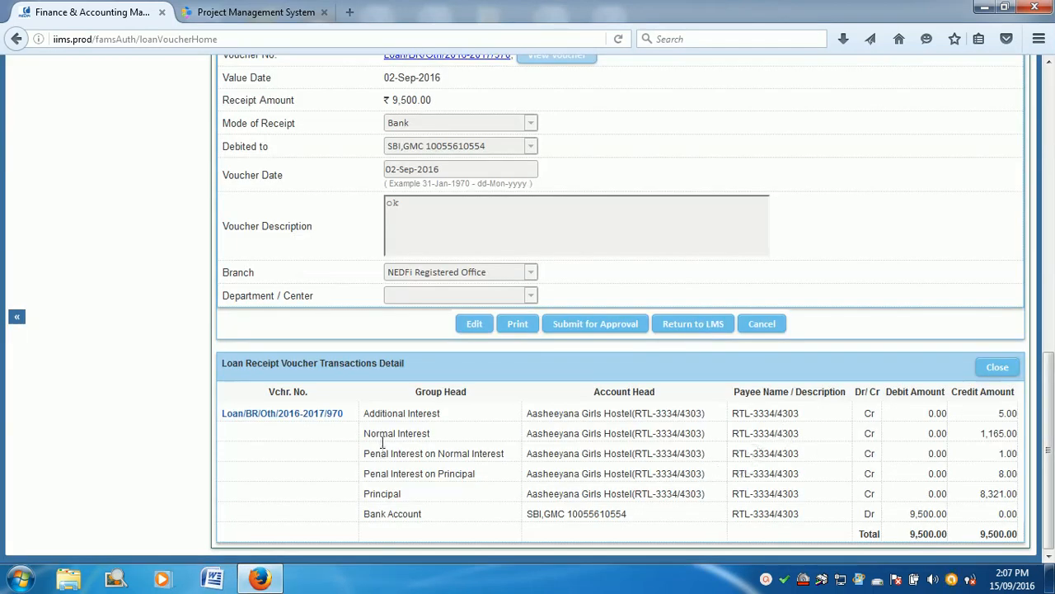
scroll(640, 459, up, 11)
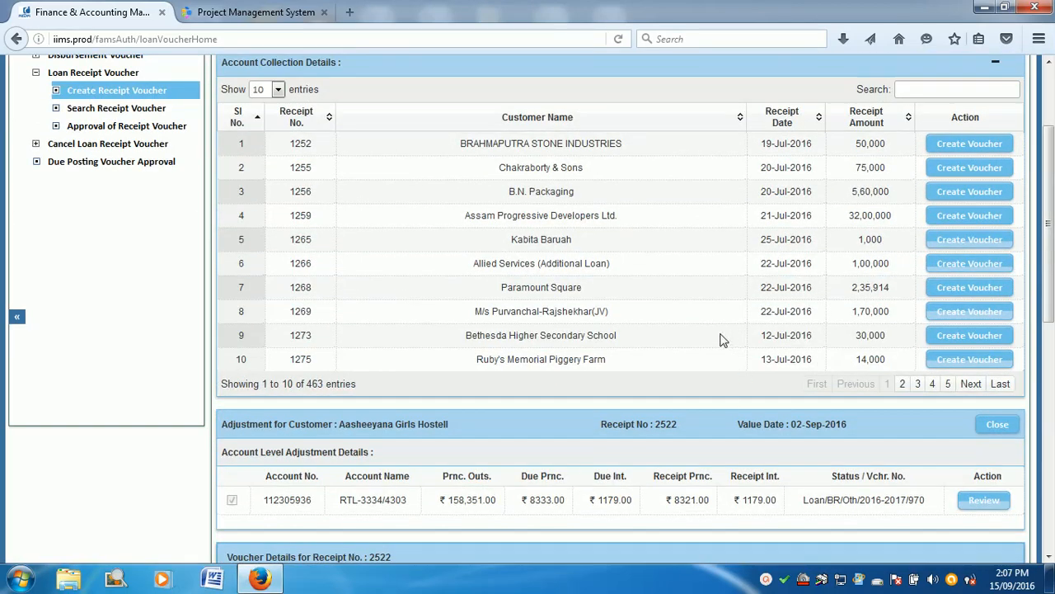
scroll(728, 342, down, 10)
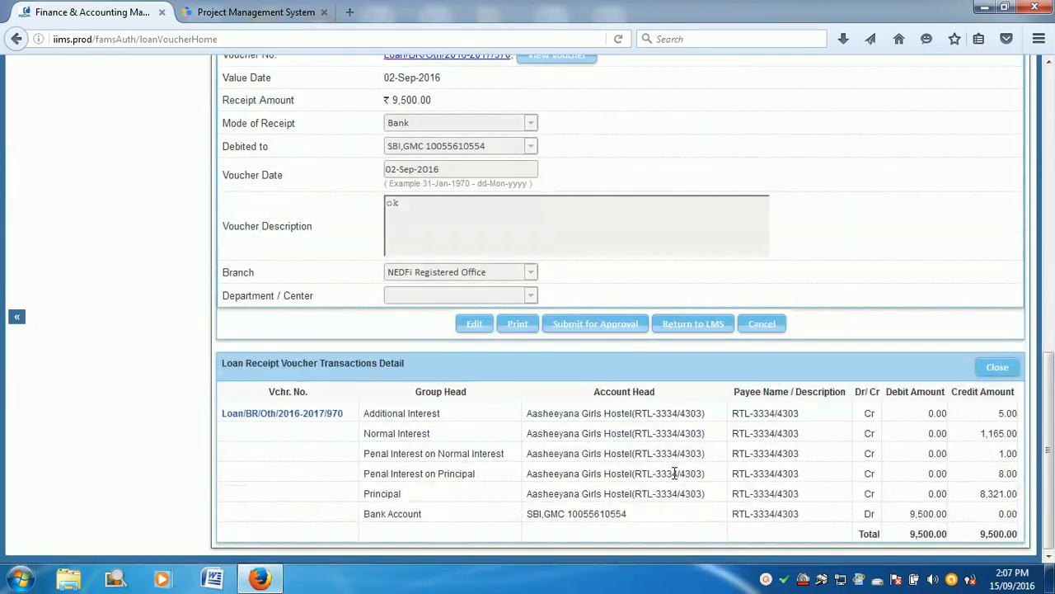
scroll(531, 333, up, 9)
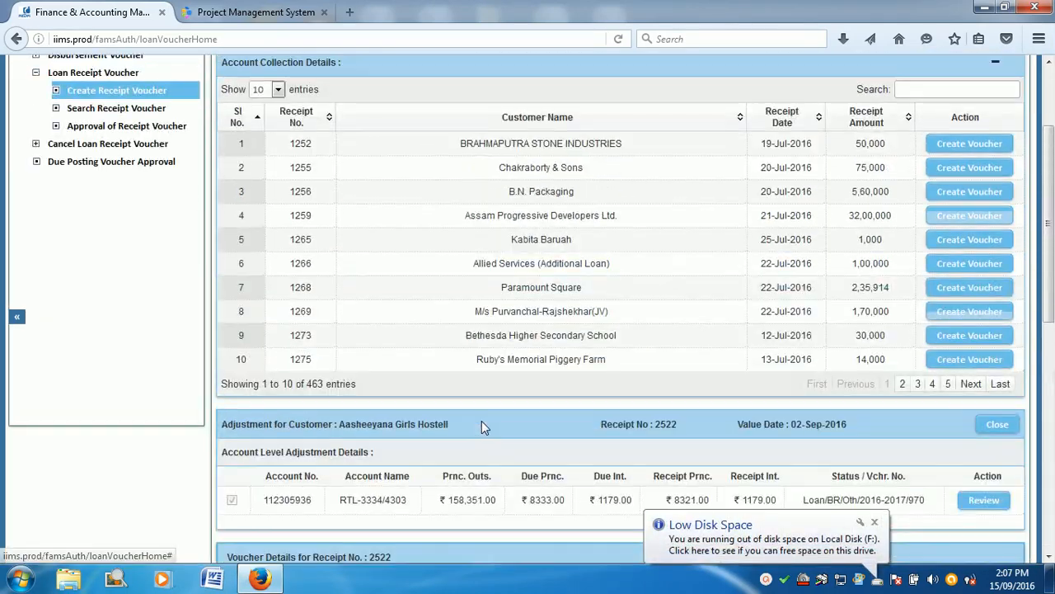
Step: Open the list of loan receipt vouchers awaiting approval
scroll(484, 426, up, 3)
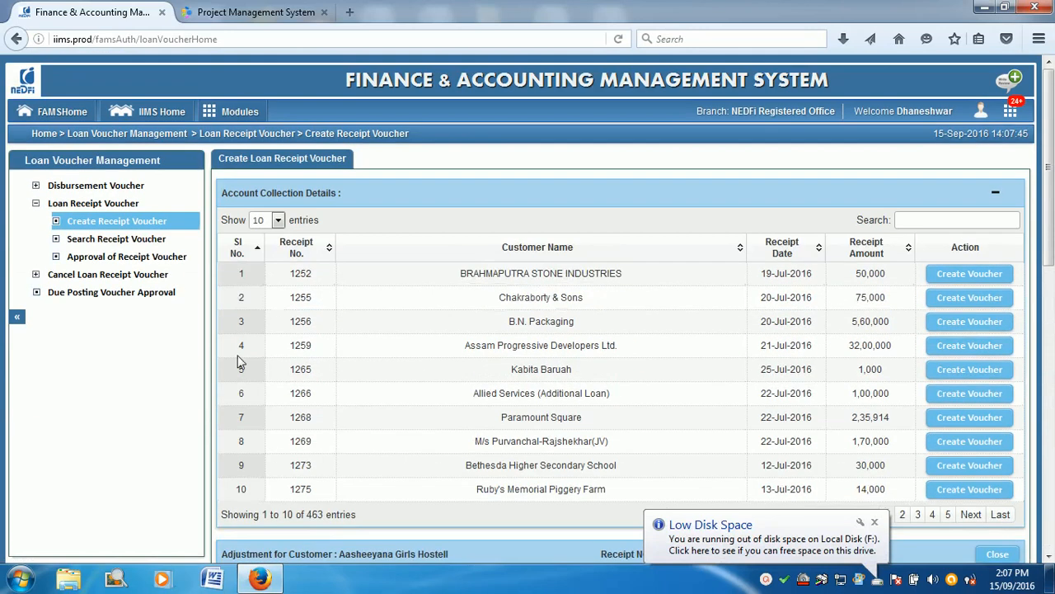
click(134, 256)
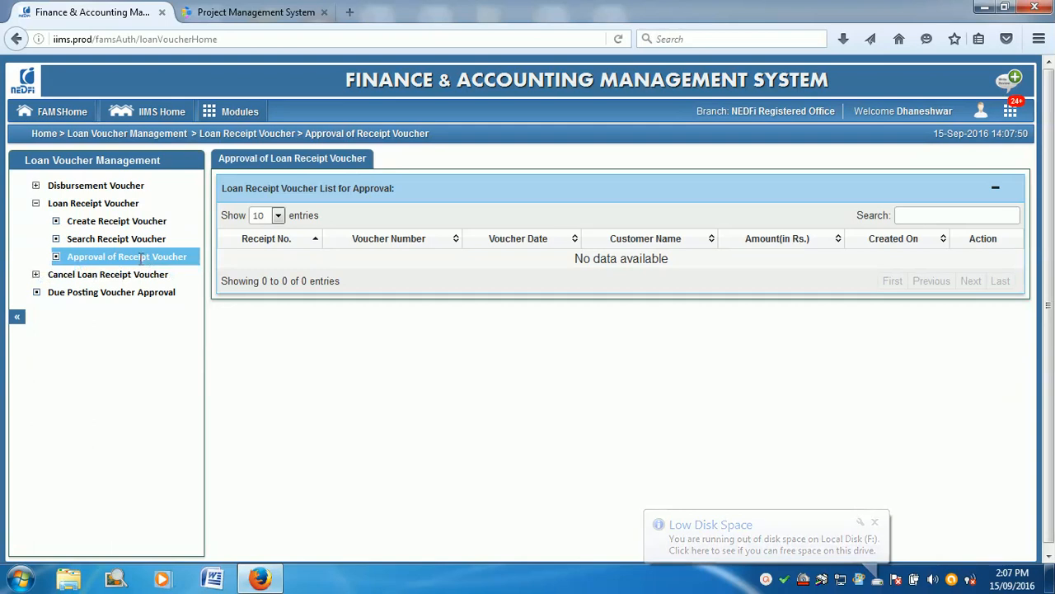
click(145, 262)
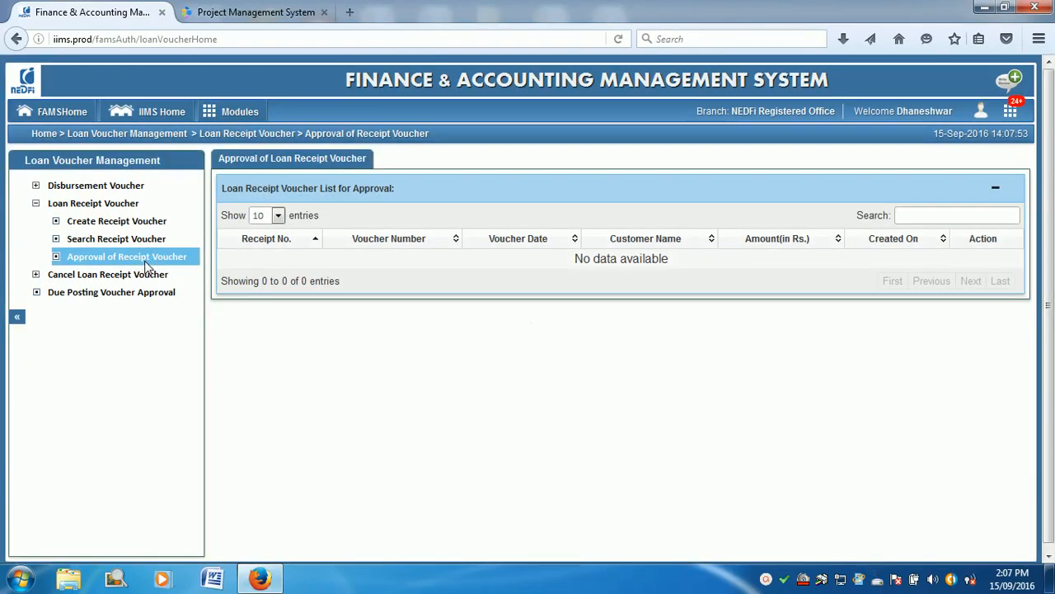